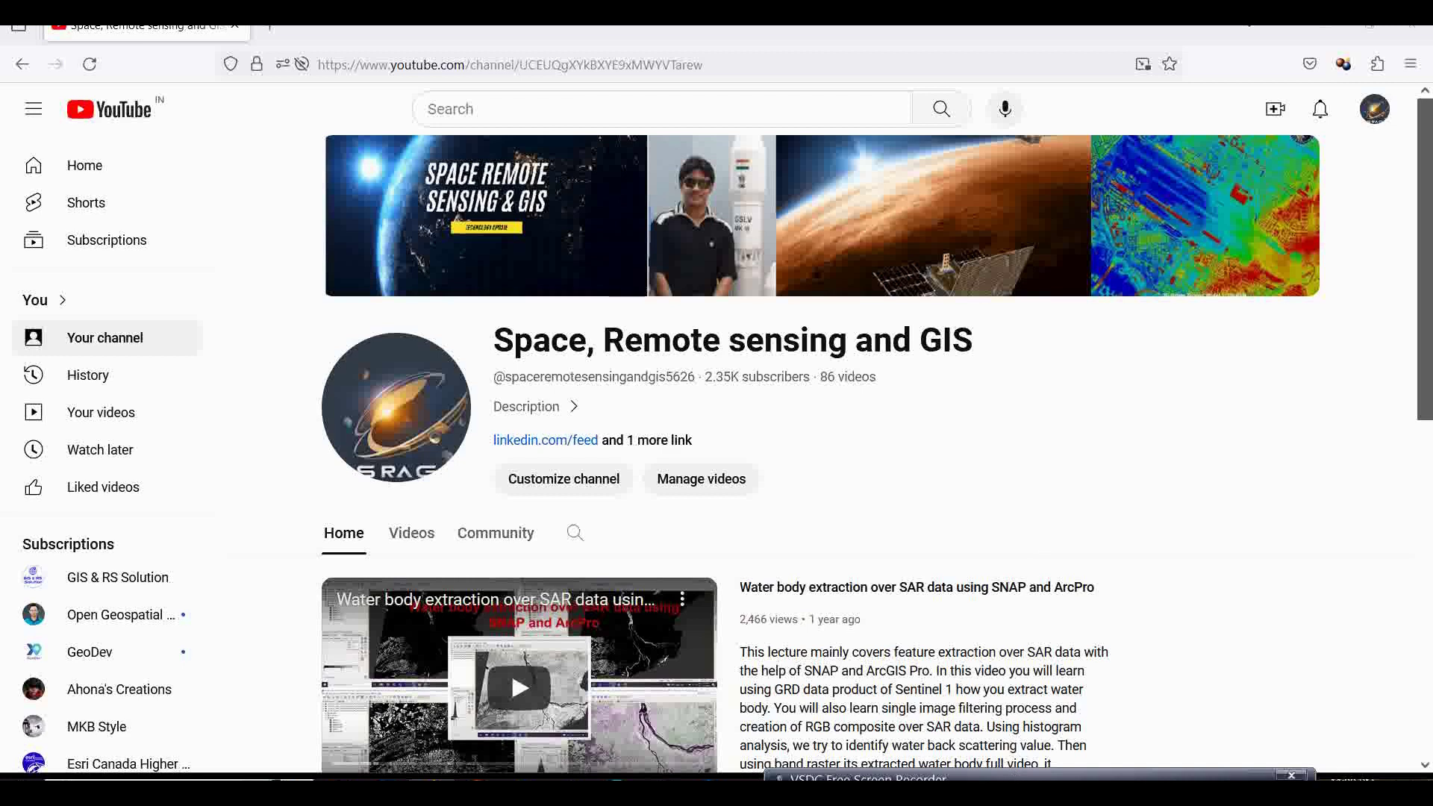
- Switch to ArcGIS Pro and examine the fields and values in the attribute table of the Buildings2D_MiamiBeach layer
mouse_move(1026, 778)
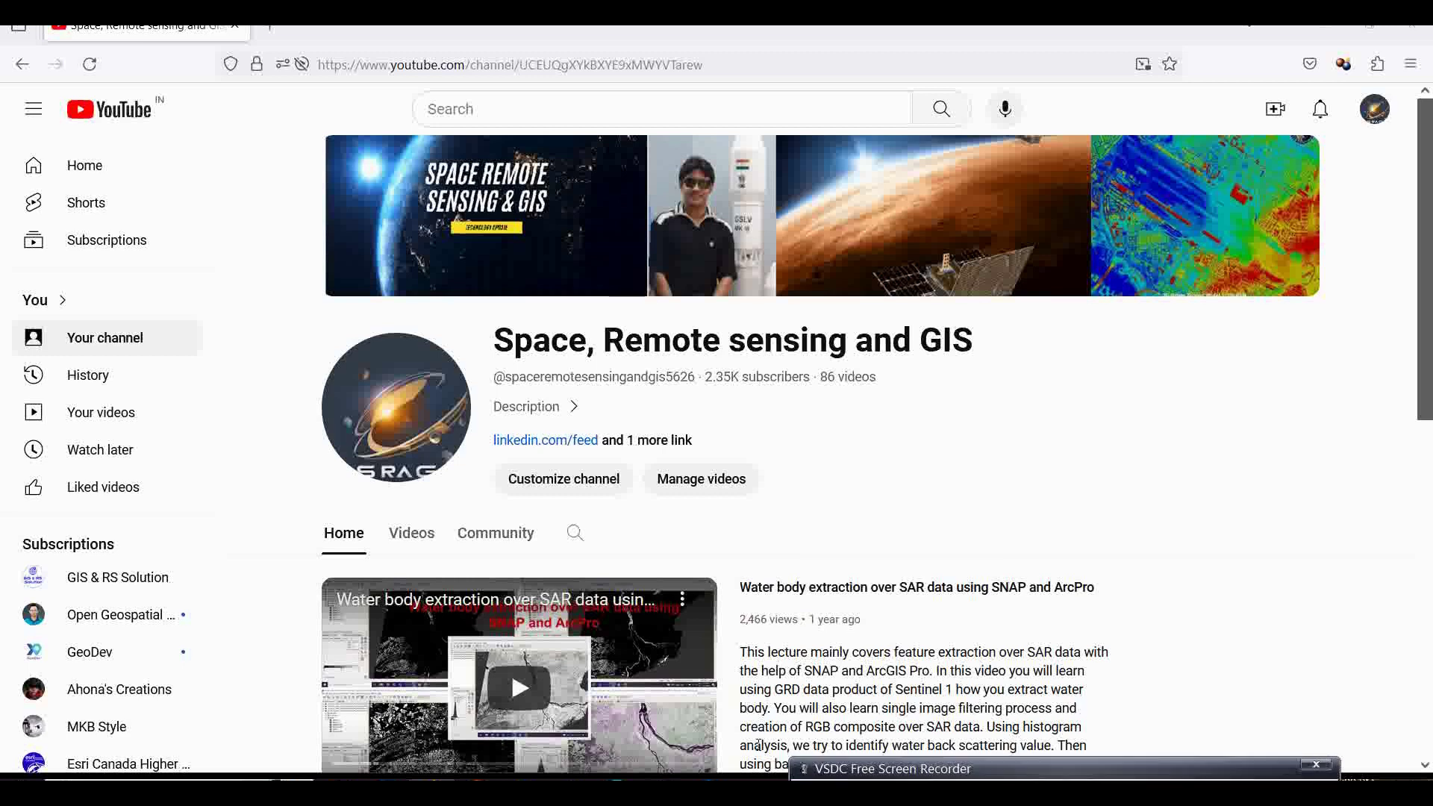
left_click(709, 701)
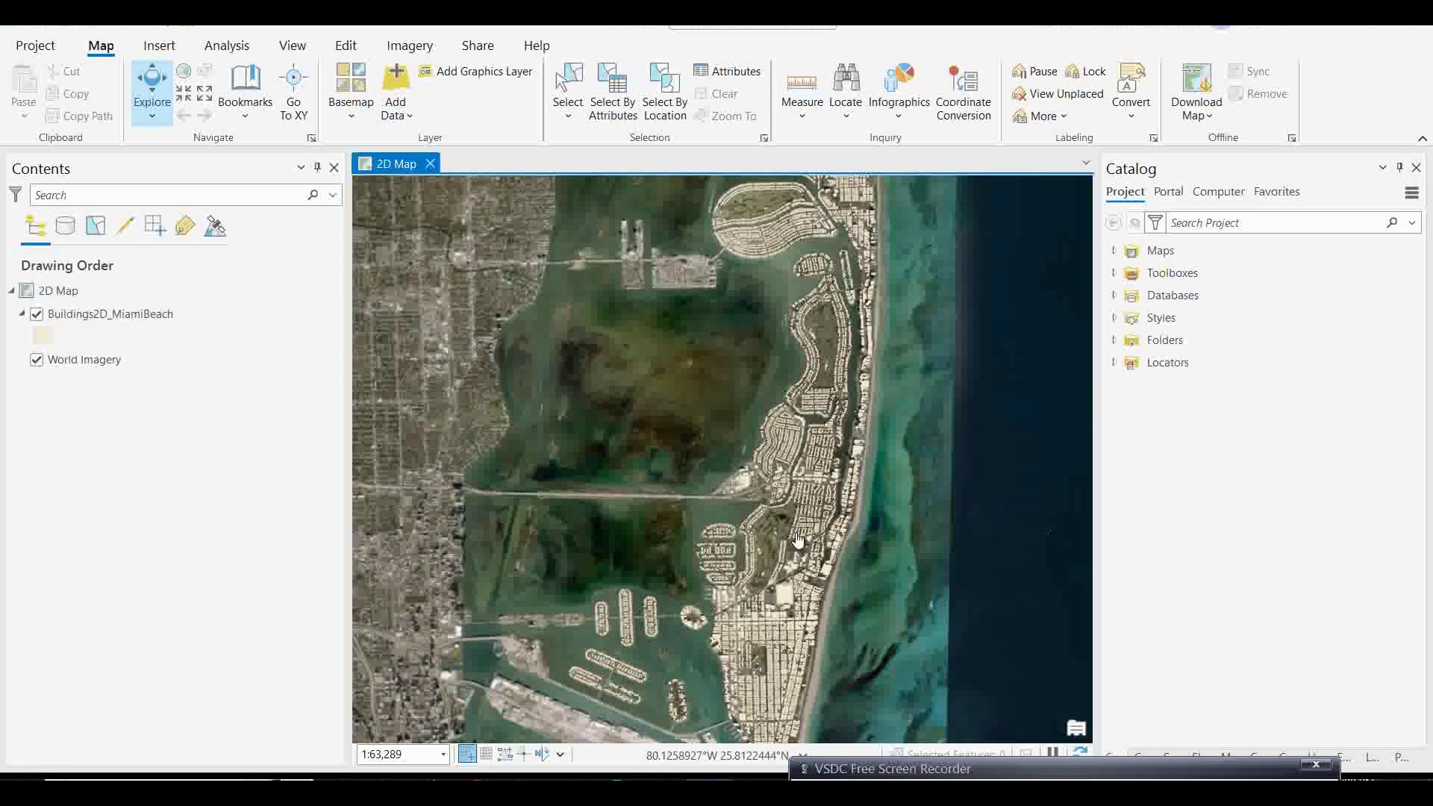
left_click(33, 311)
left_click(32, 312)
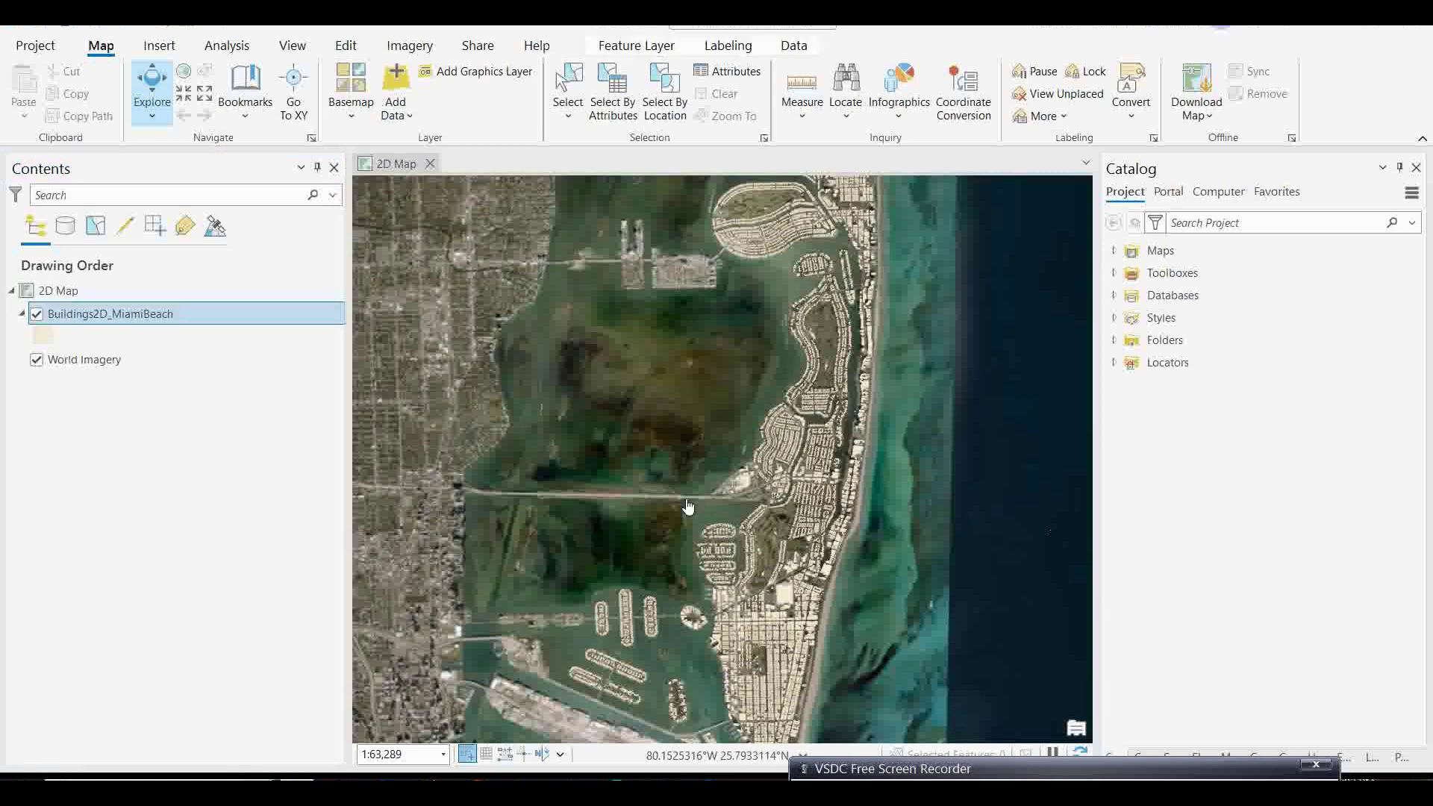
right_click(139, 318)
left_click(191, 224)
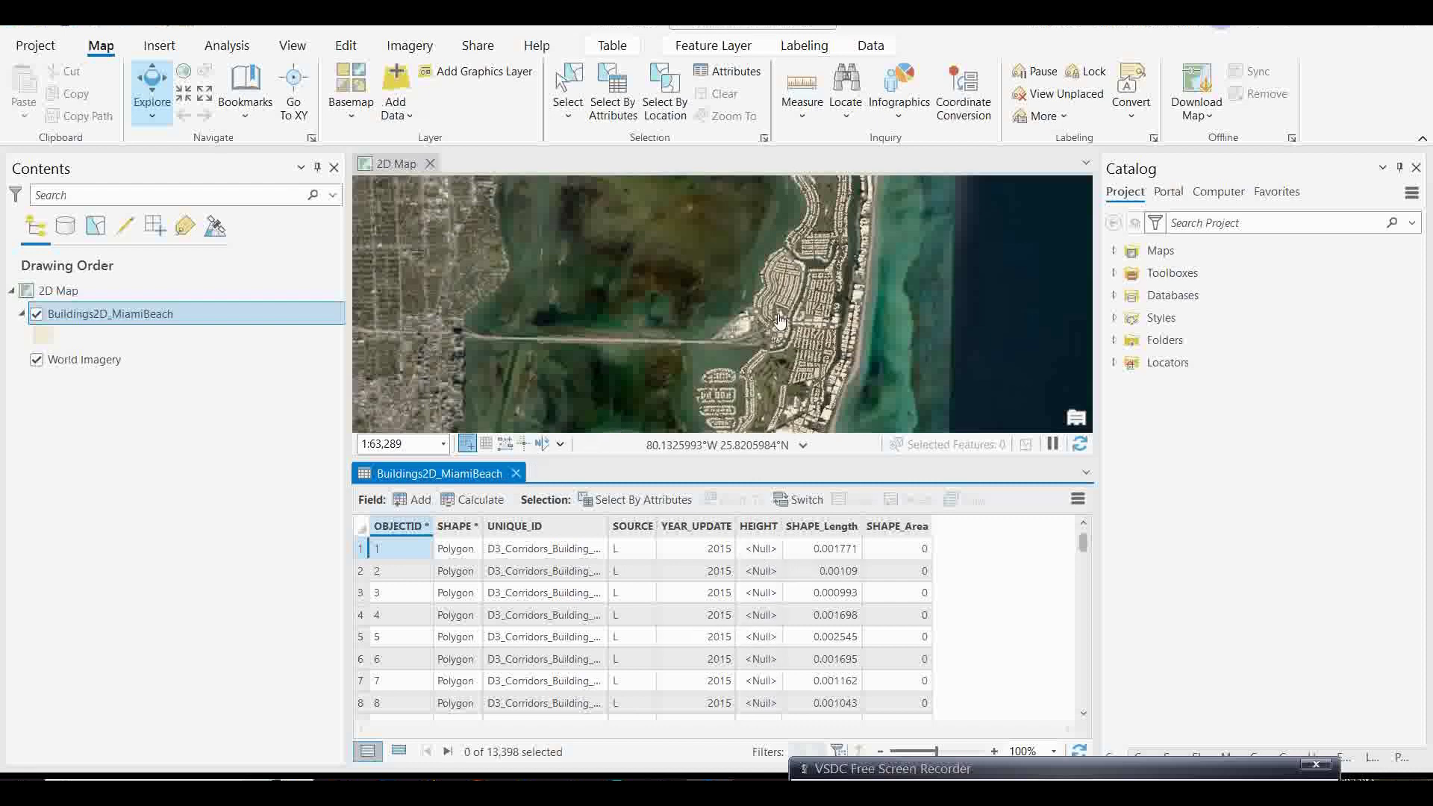
left_click(516, 474)
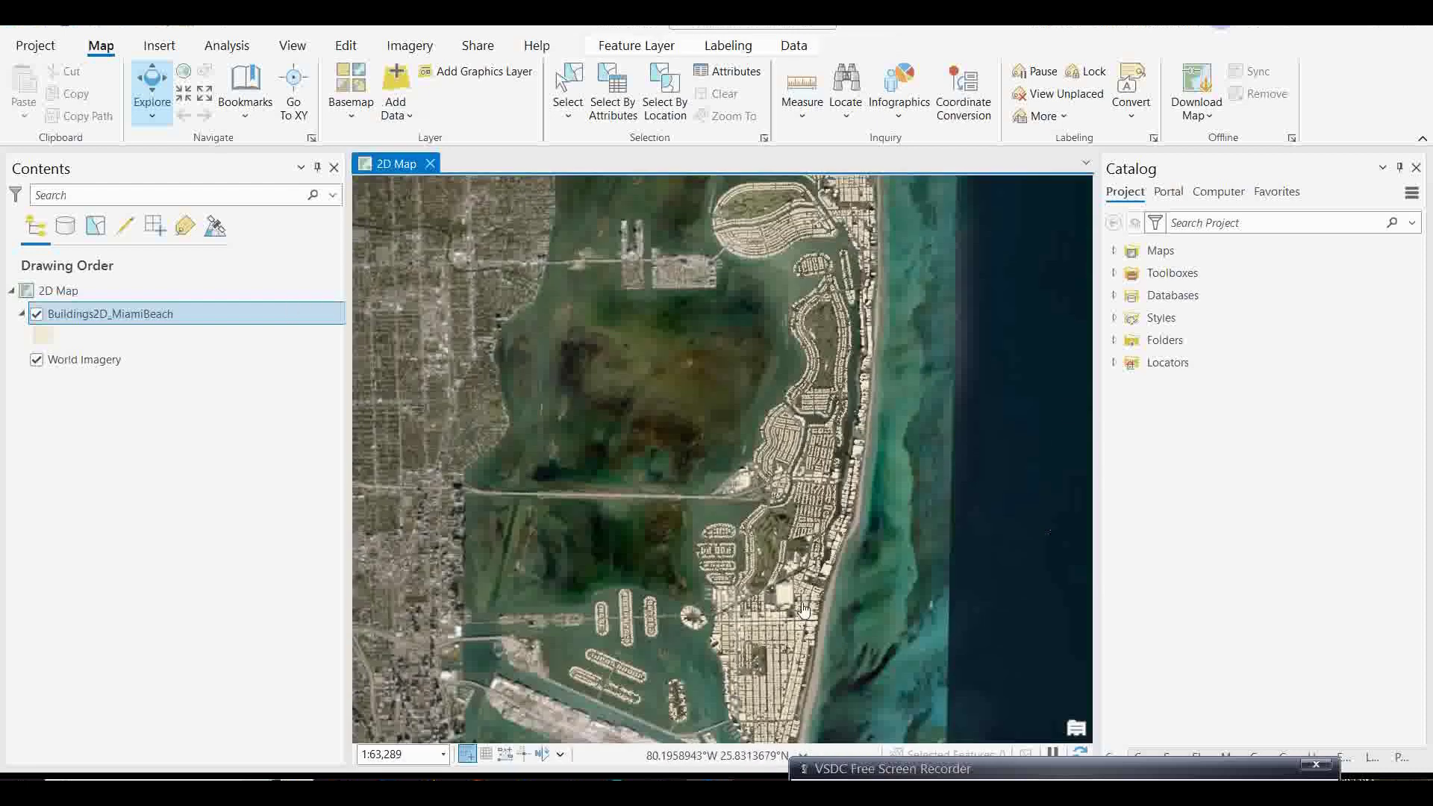
- Convert the project's 2D Map to a local scene
left_click(1114, 250)
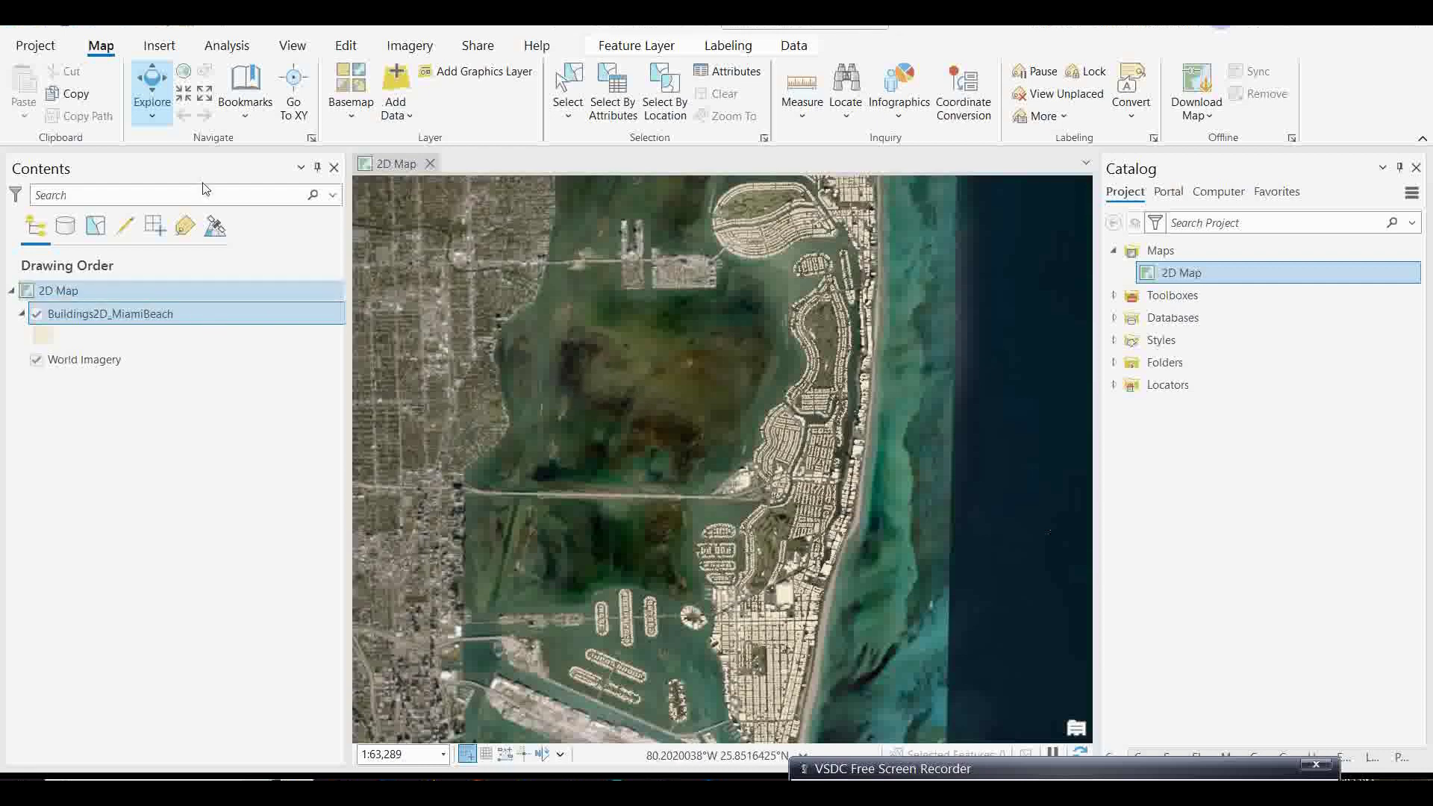
left_click(303, 49)
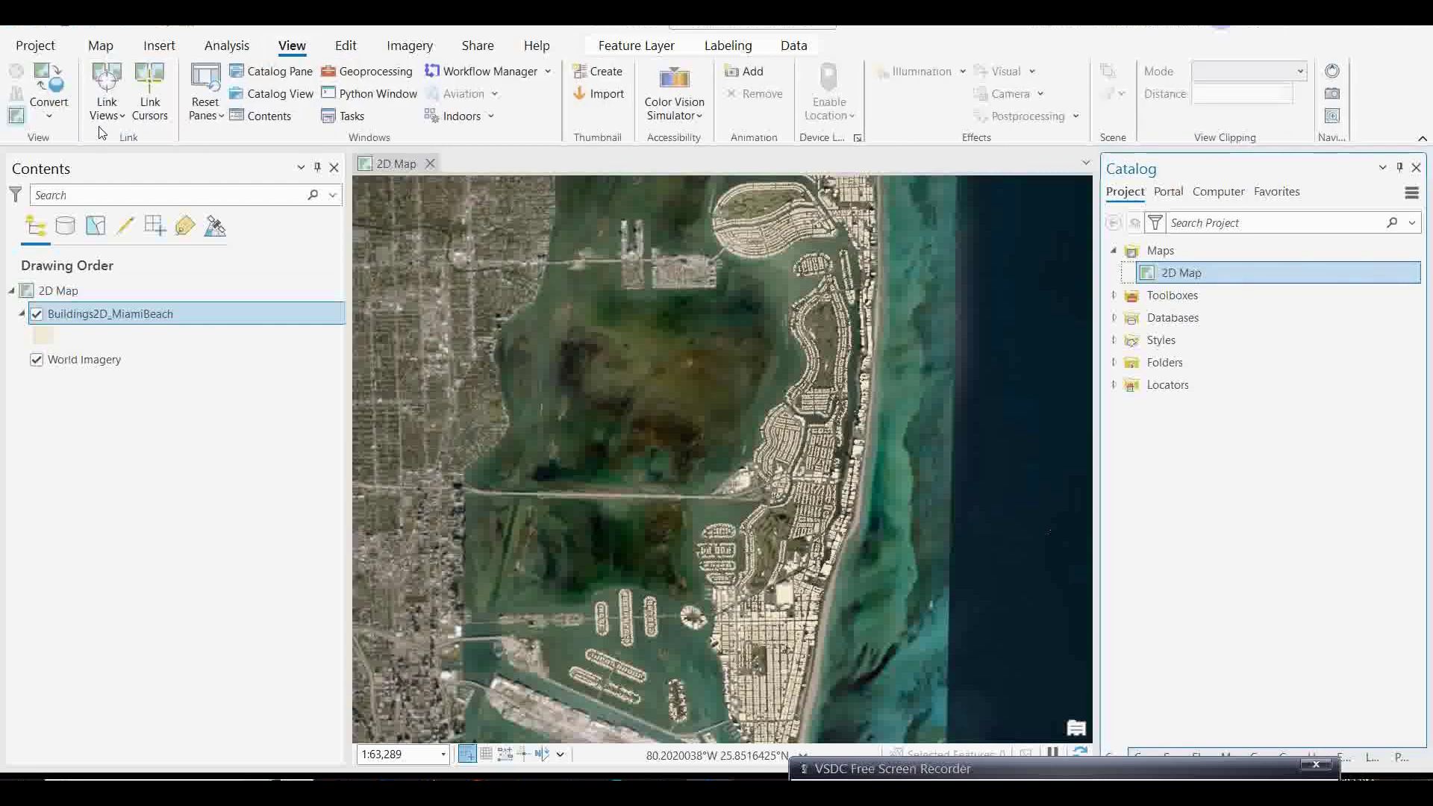
left_click(50, 112)
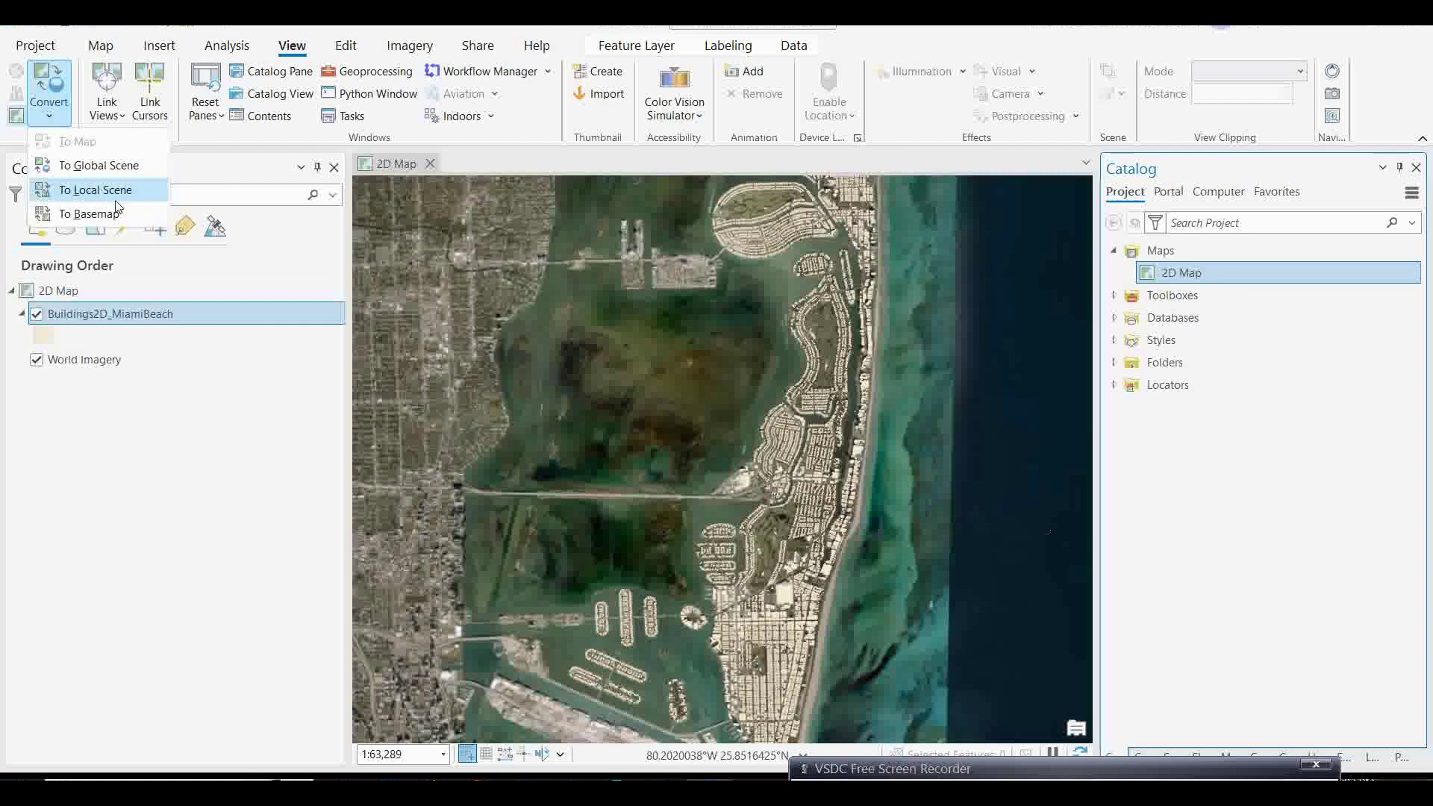
left_click(919, 34)
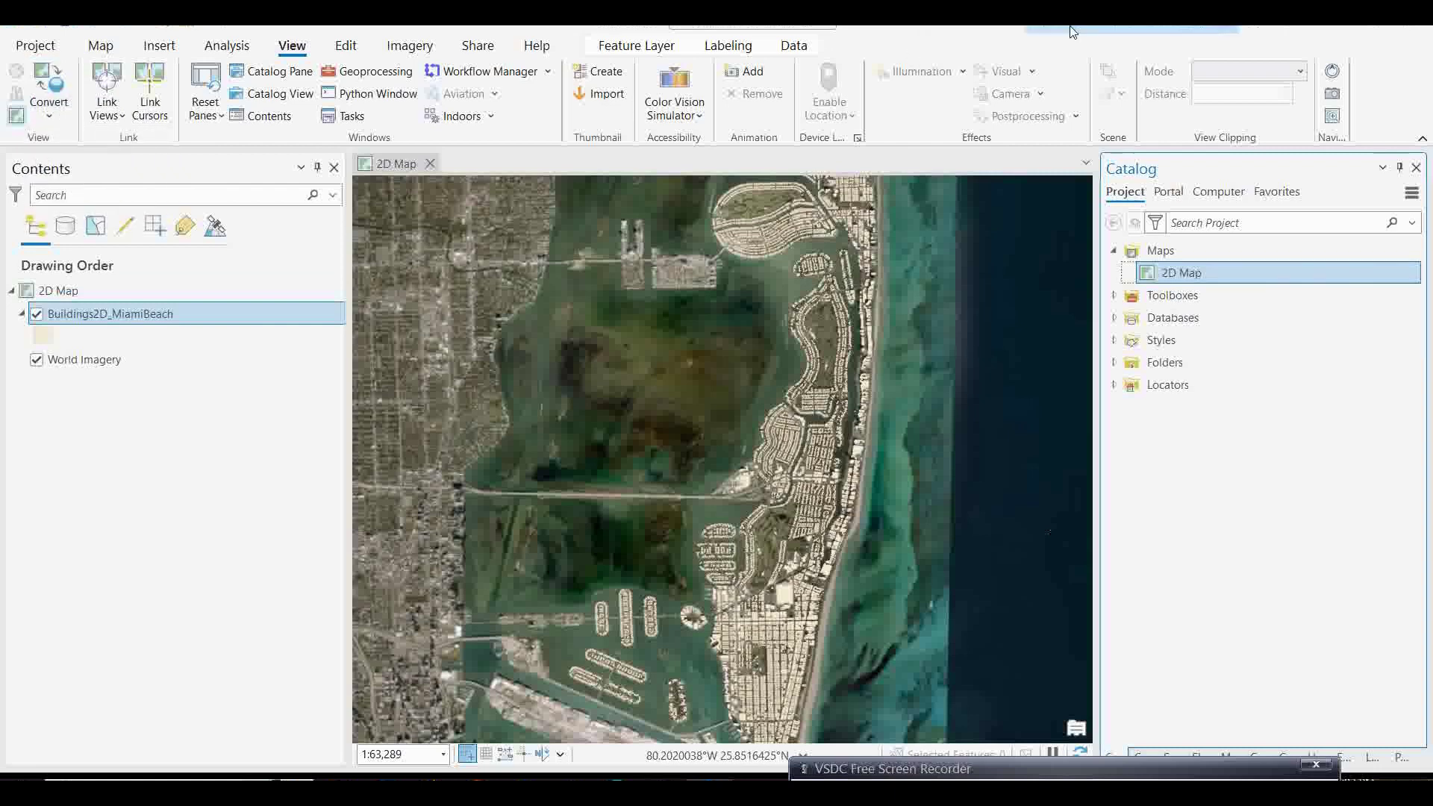
right_click(1186, 277)
mouse_move(1230, 282)
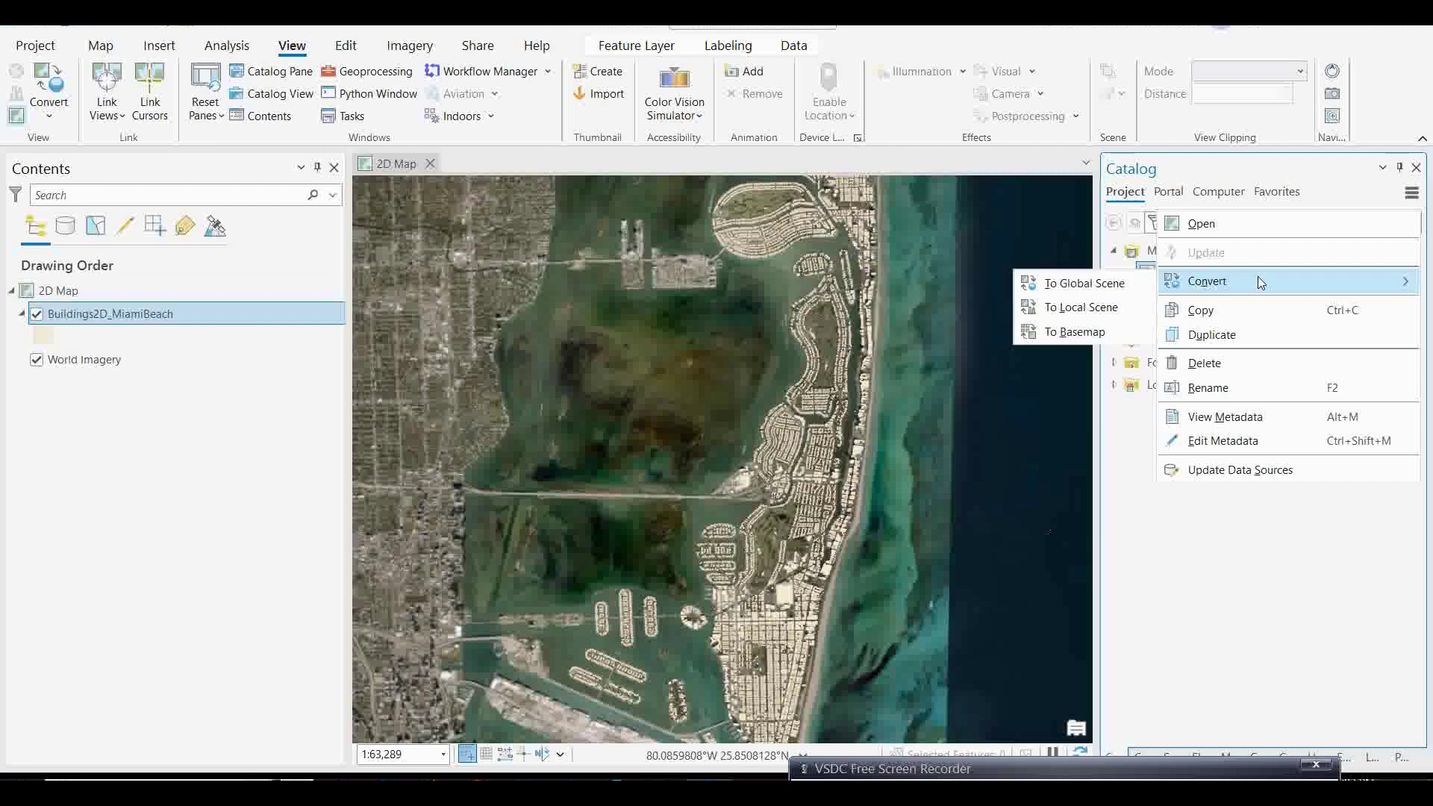
left_click(1073, 309)
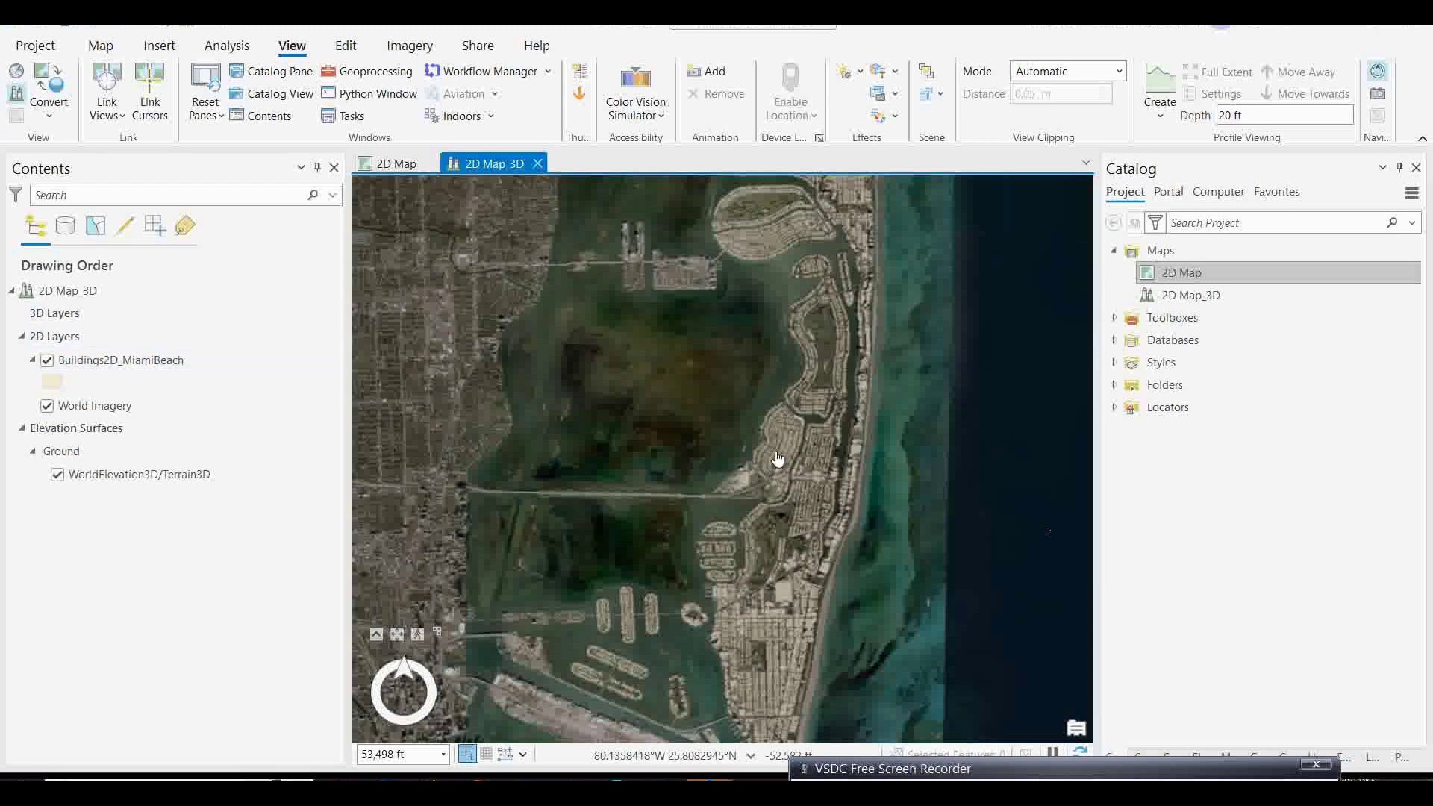
- Set the extrusion type of the Buildings2D_MiamiBeach layer to Base Height in the local scene
left_click(104, 365)
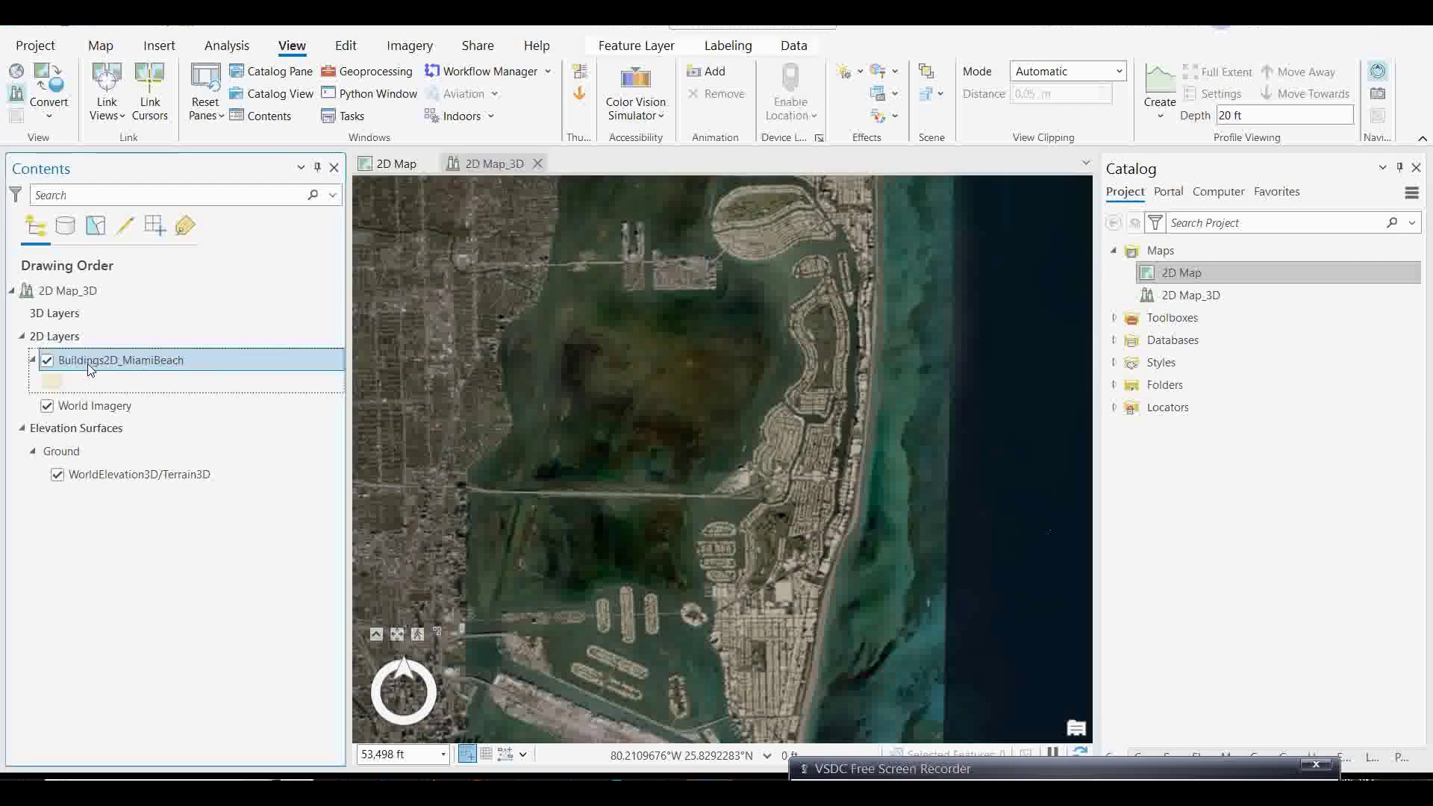
left_click(649, 52)
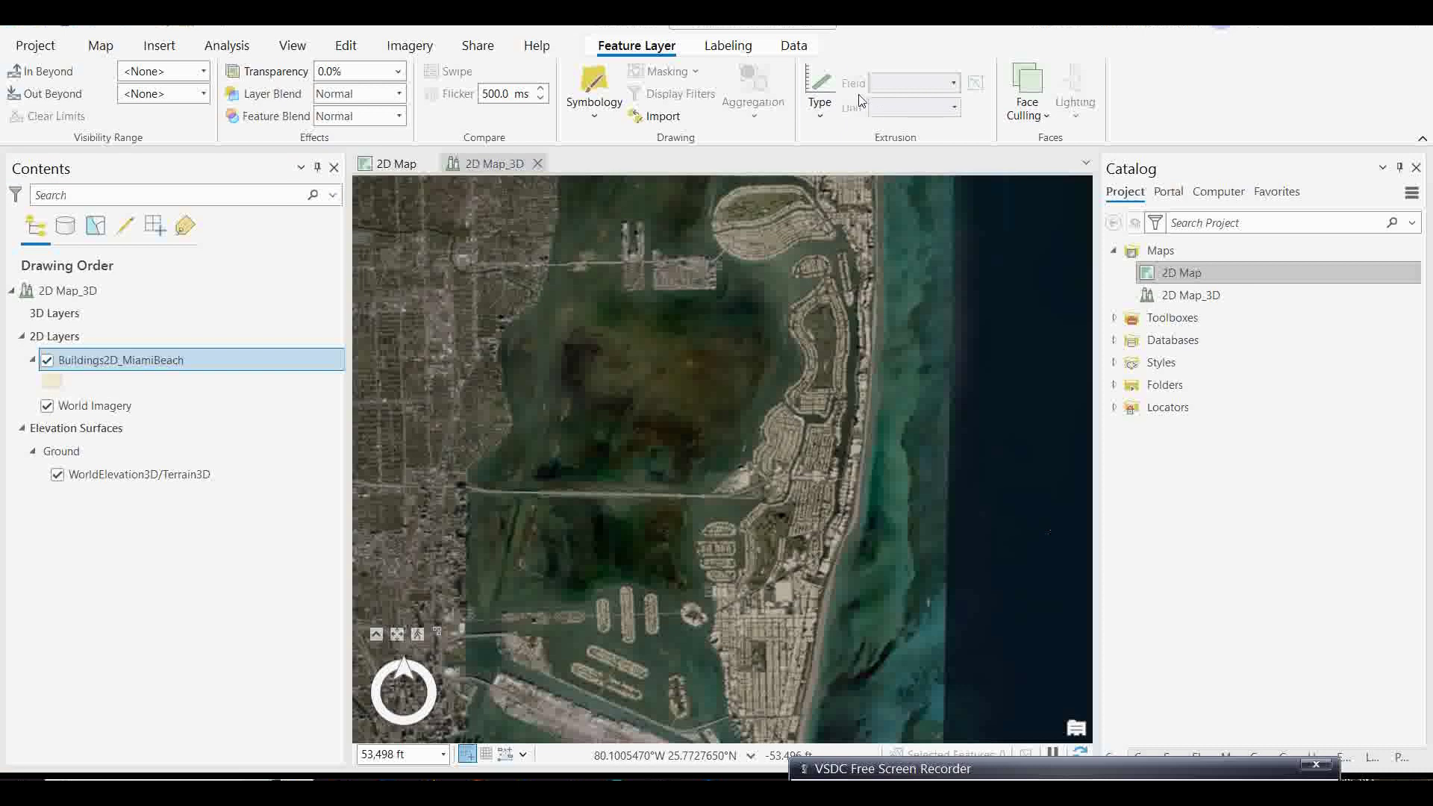
left_click(817, 119)
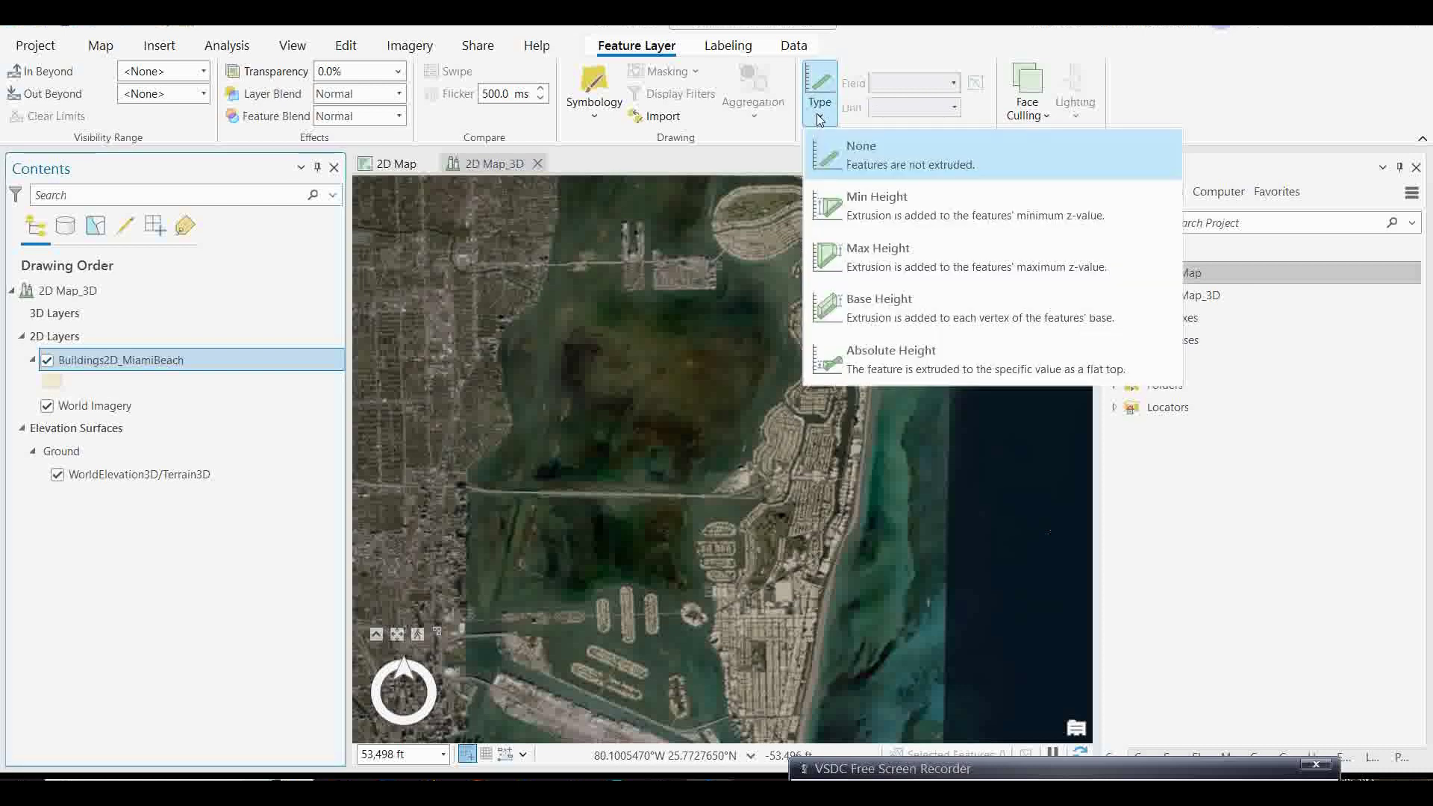
left_click(895, 317)
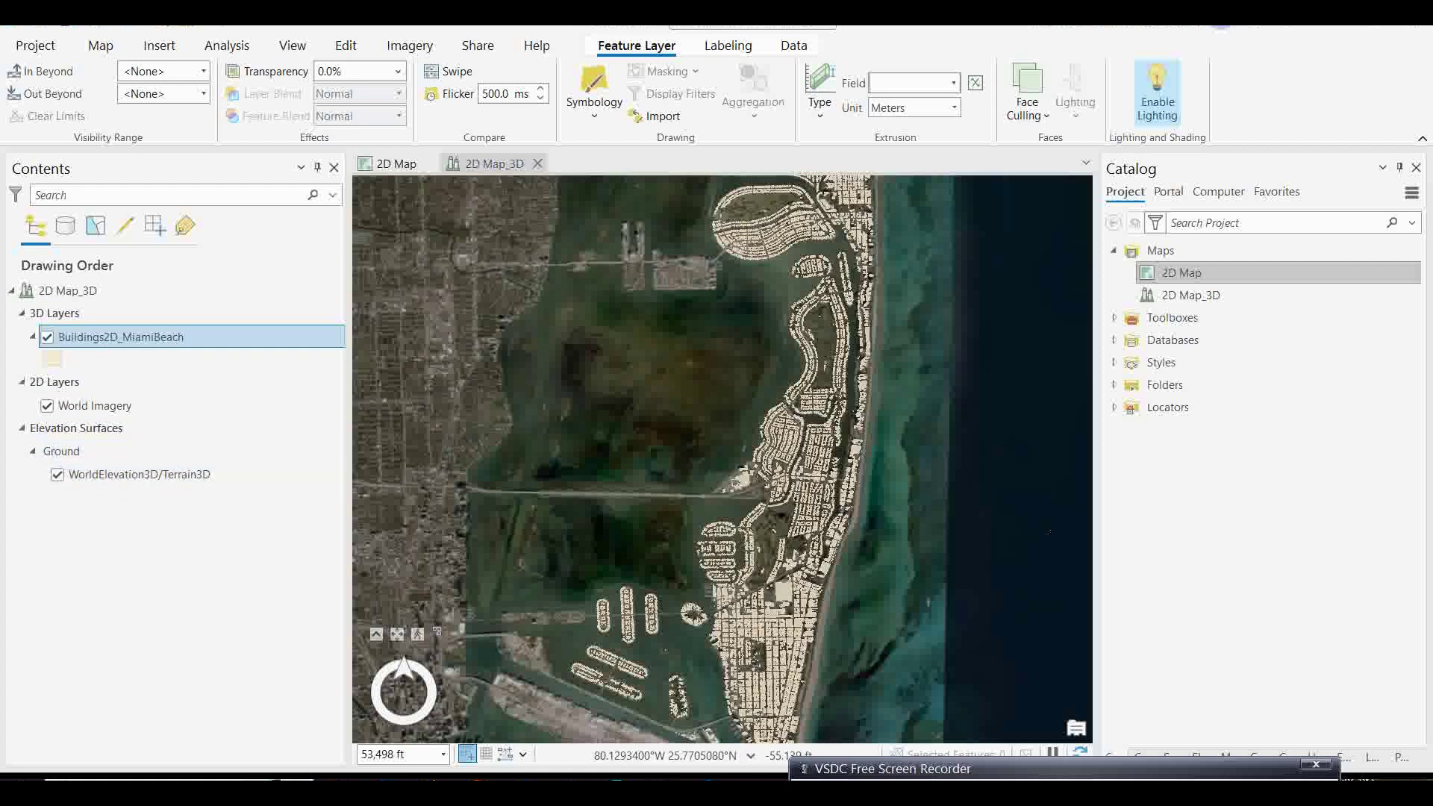
- Define the buildings' extrusion height with a custom Arcade expression of 10, in meters
left_click(975, 83)
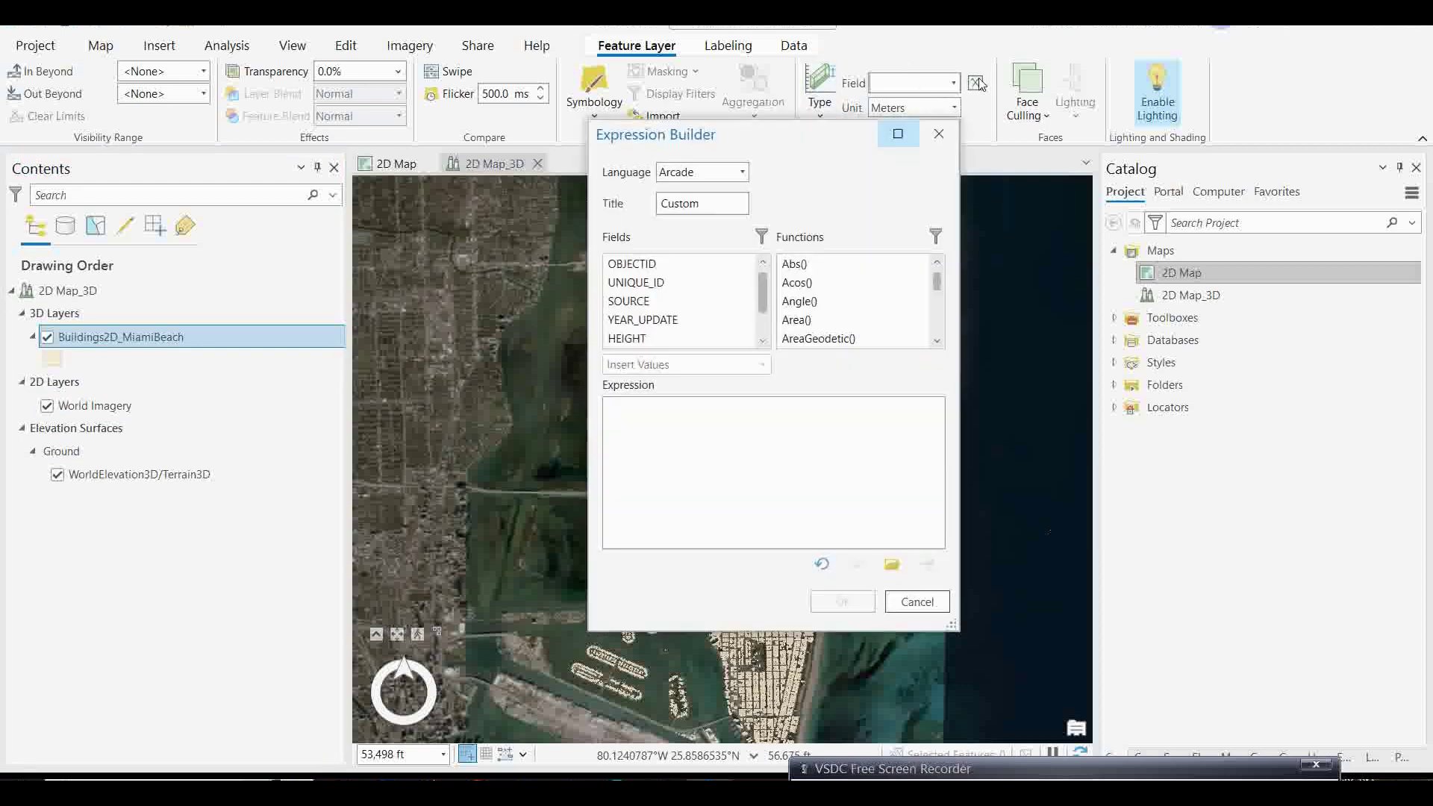
left_click_drag(804, 140, 710, 142)
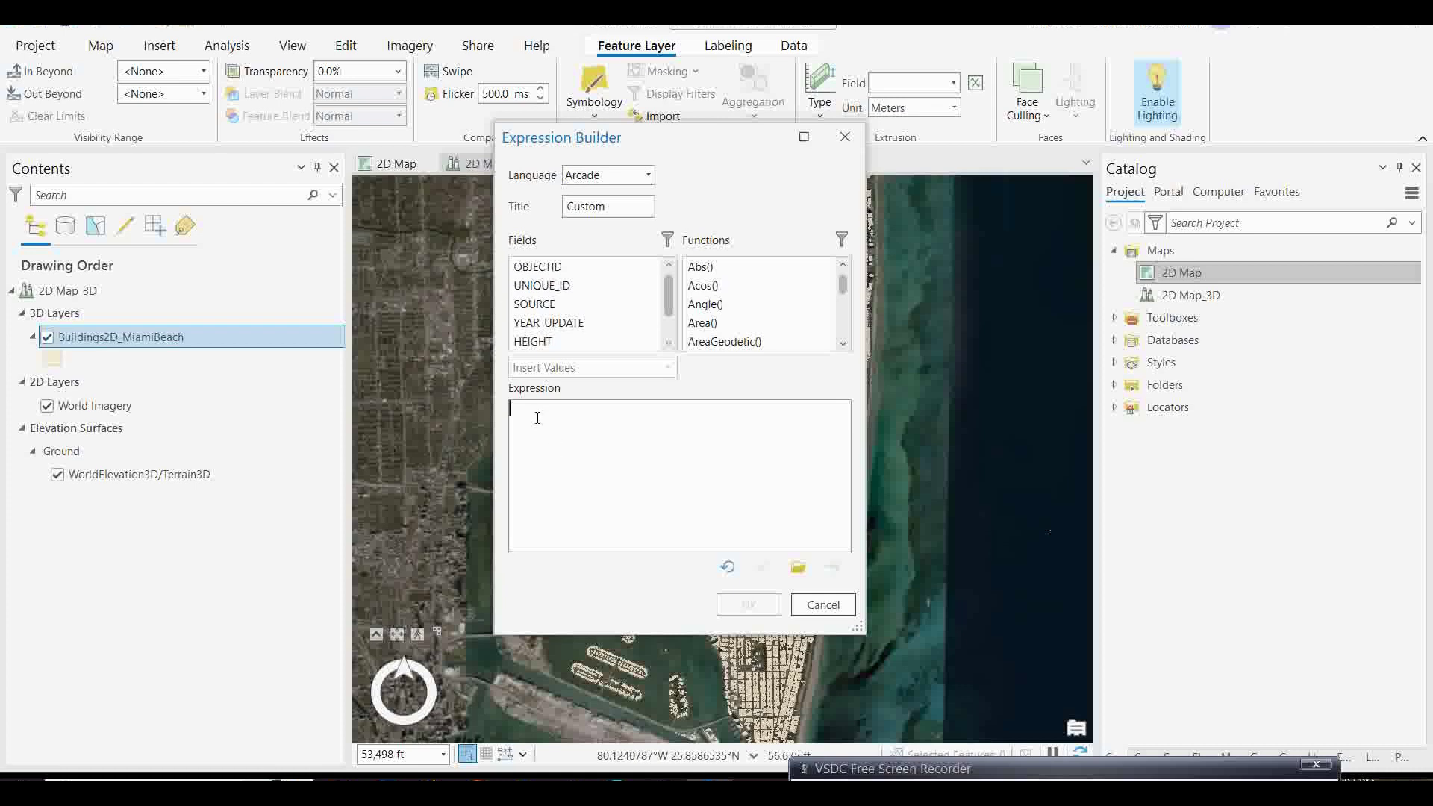
type("10")
left_click(748, 605)
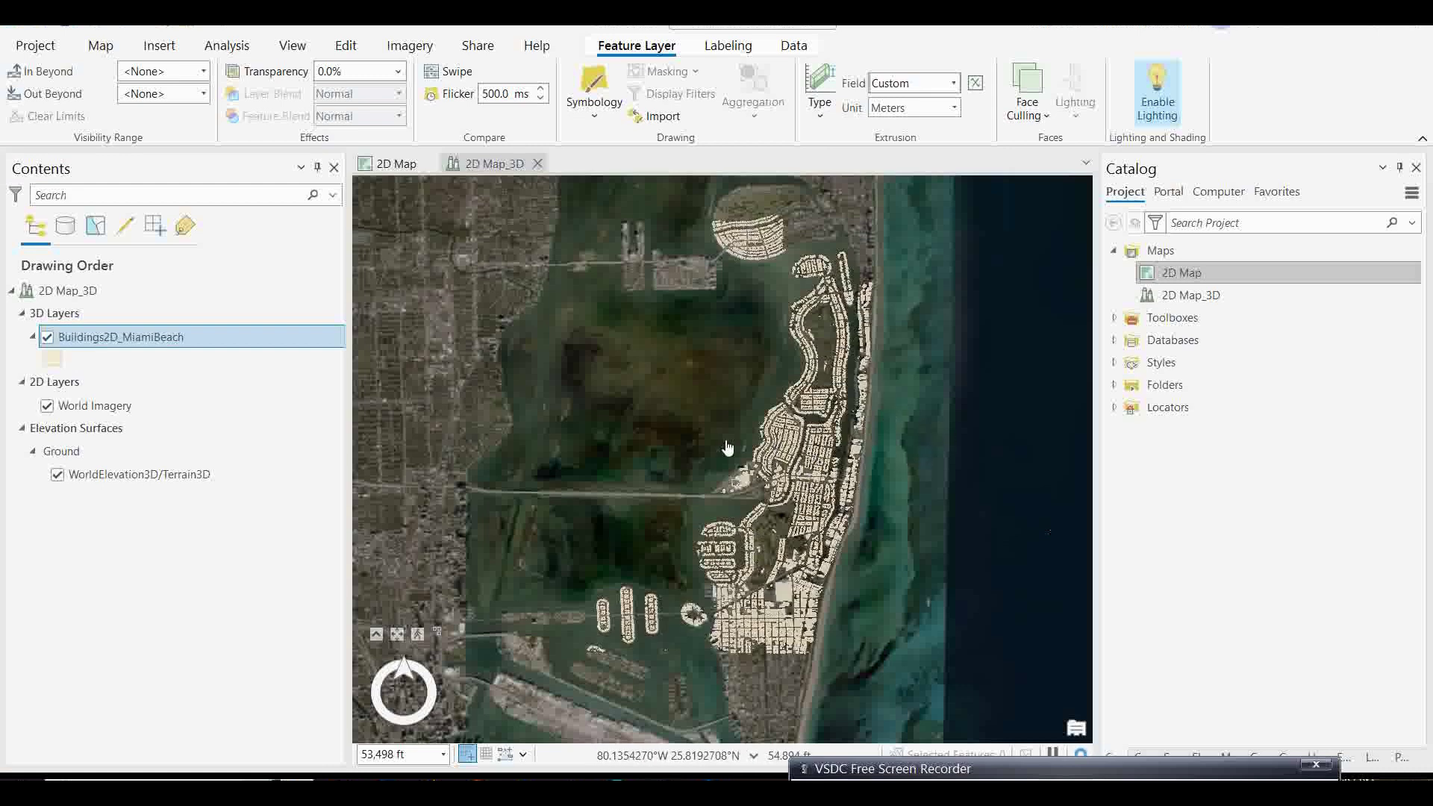
- Examine the extruded Miami Beach buildings up close in a tilted 3D view from the southern end
left_click(699, 440)
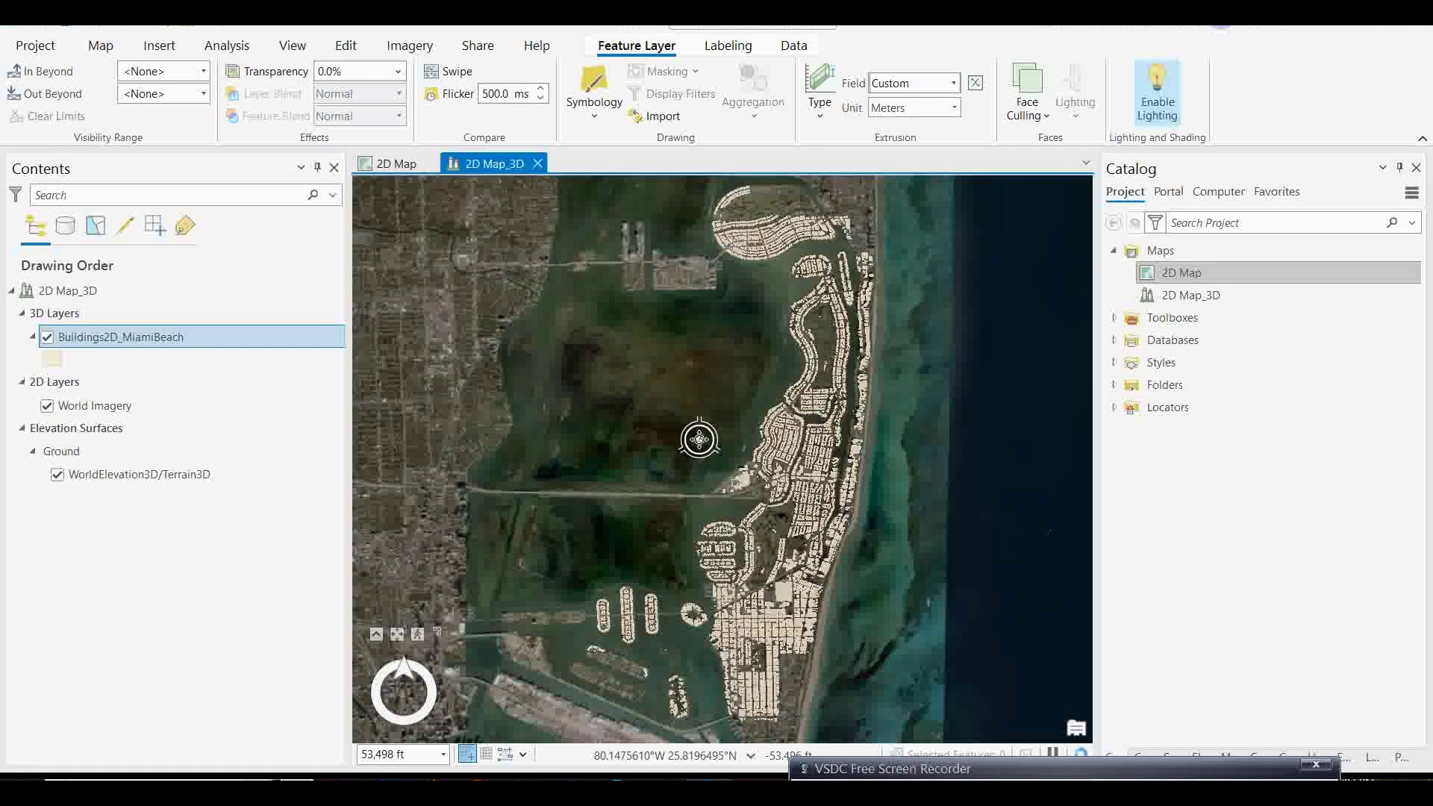
middle_click_drag(699, 440, 698, 276)
left_click_drag(776, 514, 818, 633)
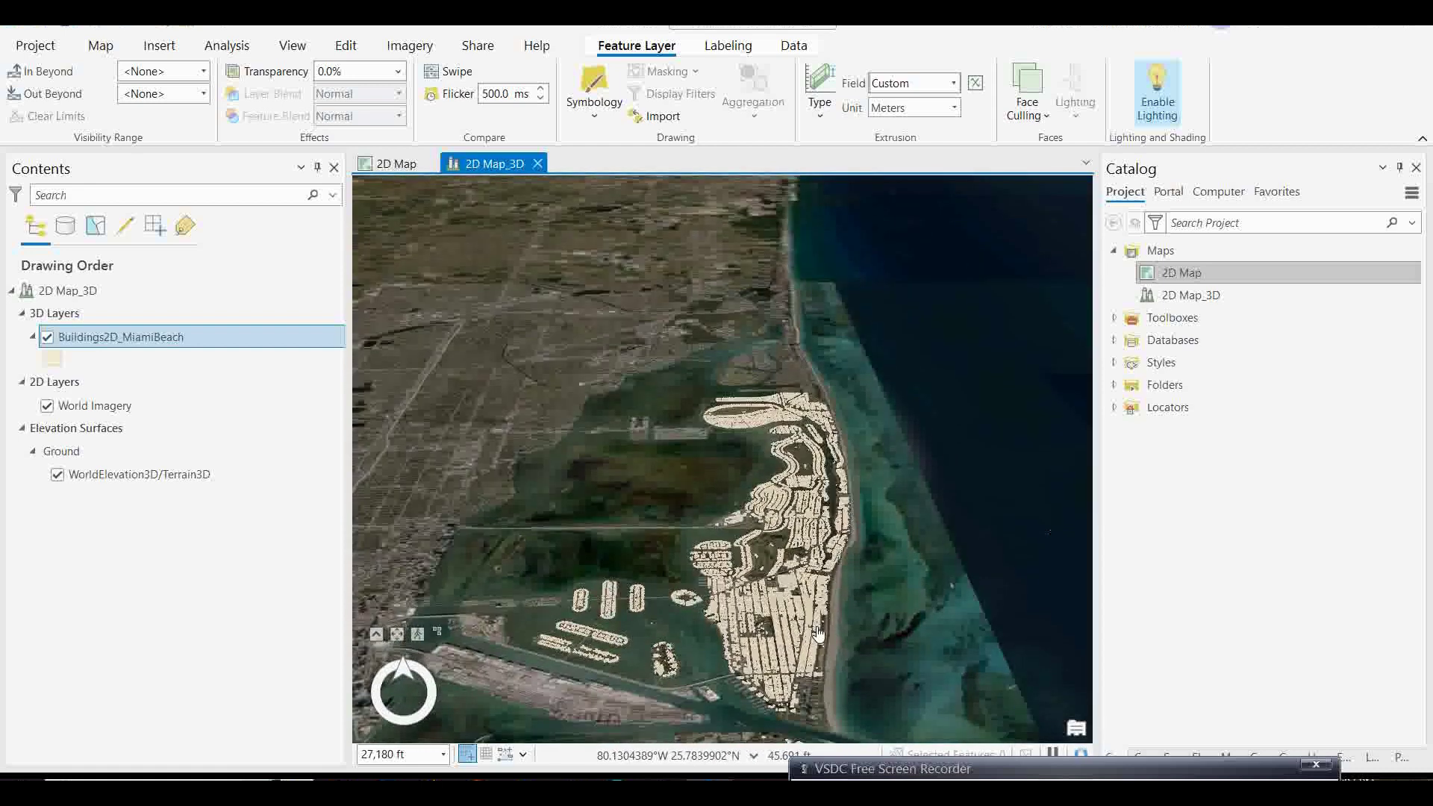
scroll(818, 633, "up", 3)
middle_click_drag(666, 599, 666, 563)
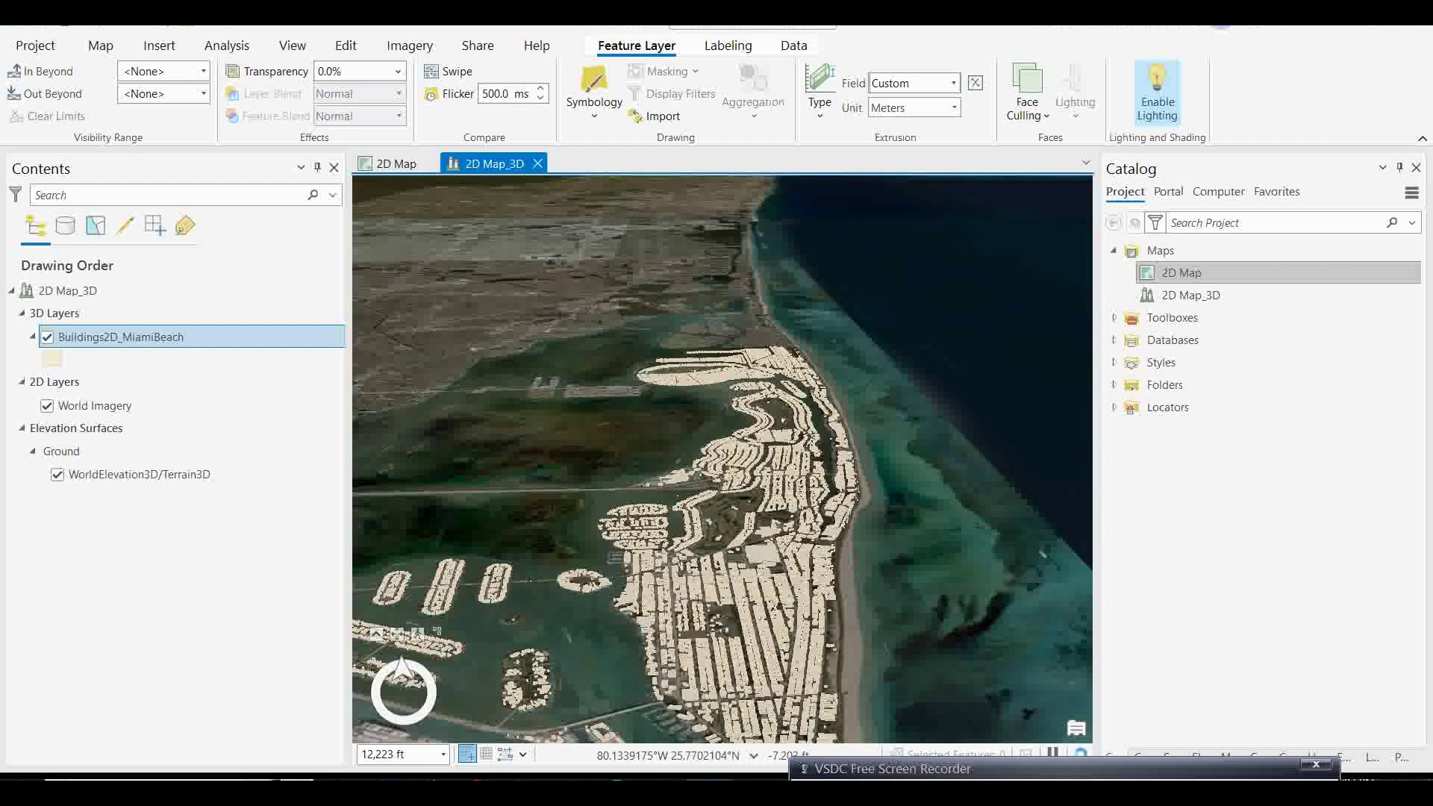
scroll(827, 634, "up", 7)
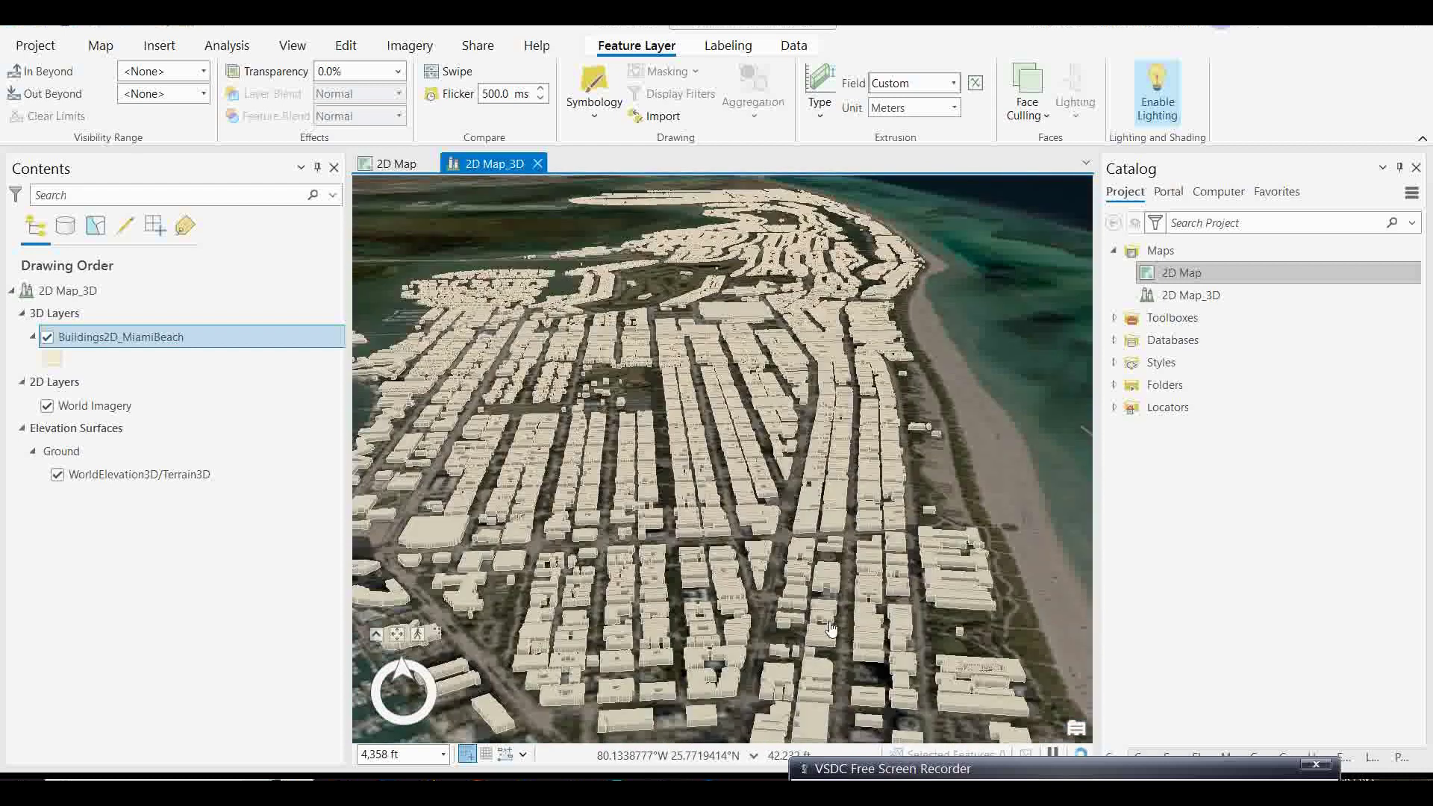
scroll(820, 572, "up", 3)
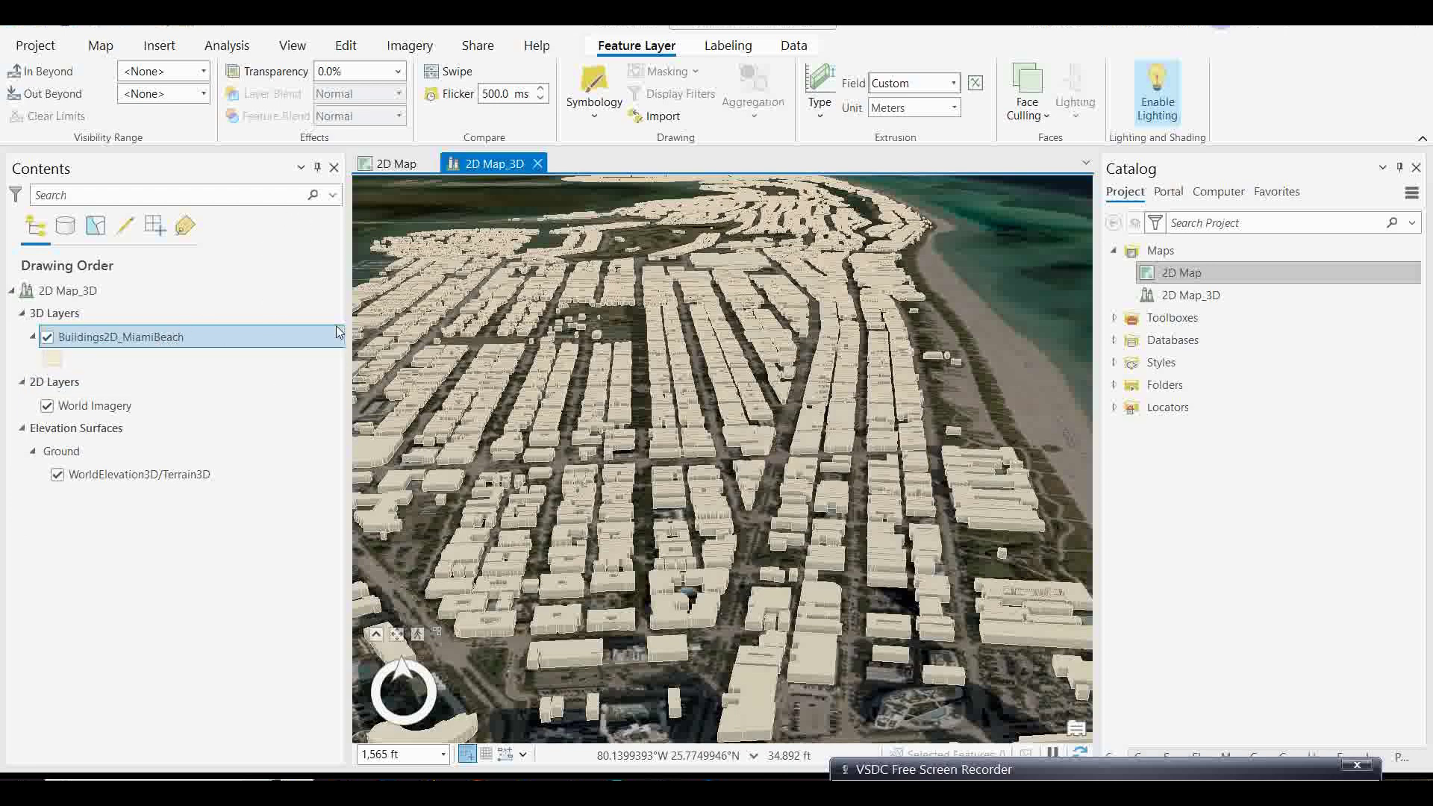
- Search the geoprocessing tools for "join field" and open the Join Field tool
left_click(225, 48)
left_click(221, 79)
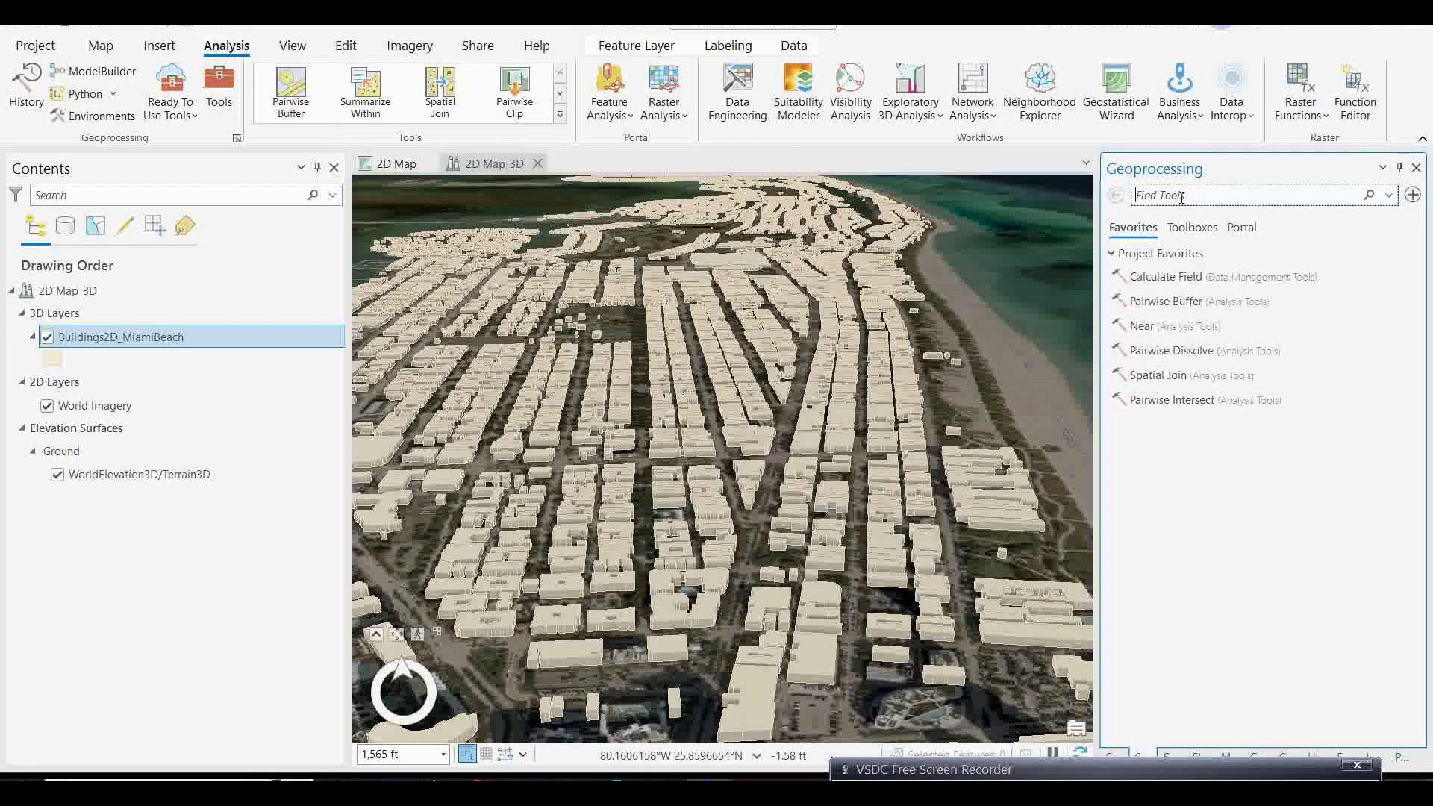
type("join")
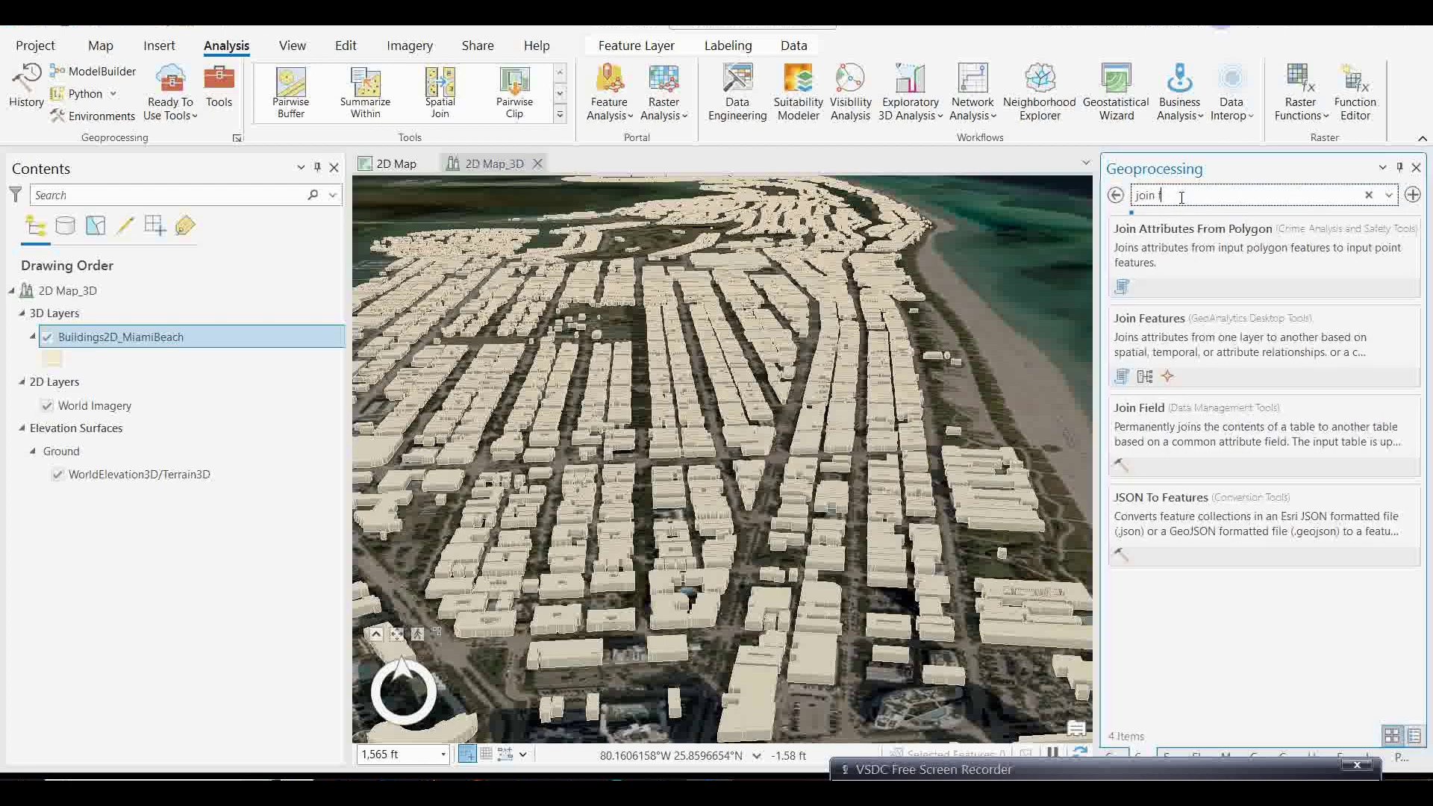
type(" field")
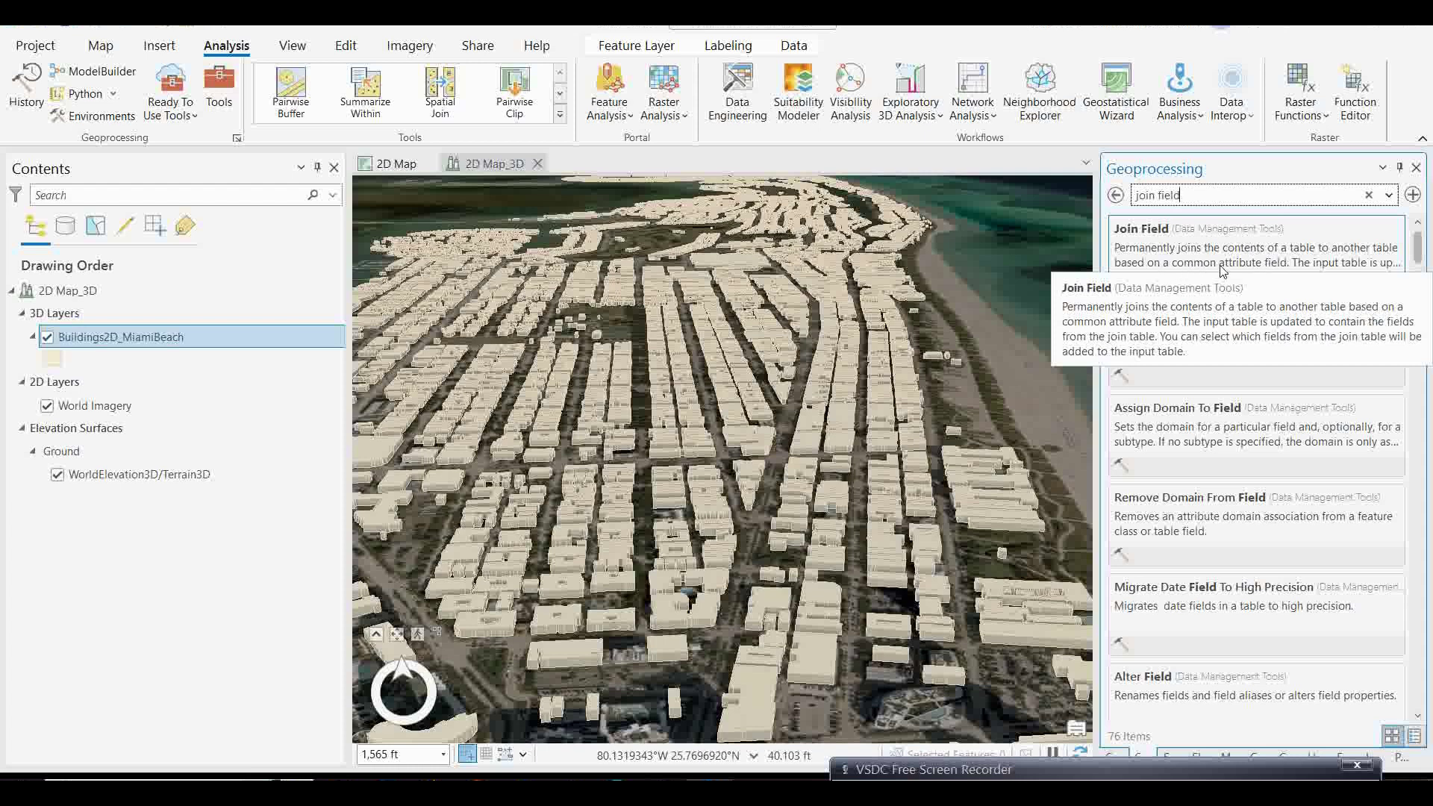
left_click(1142, 259)
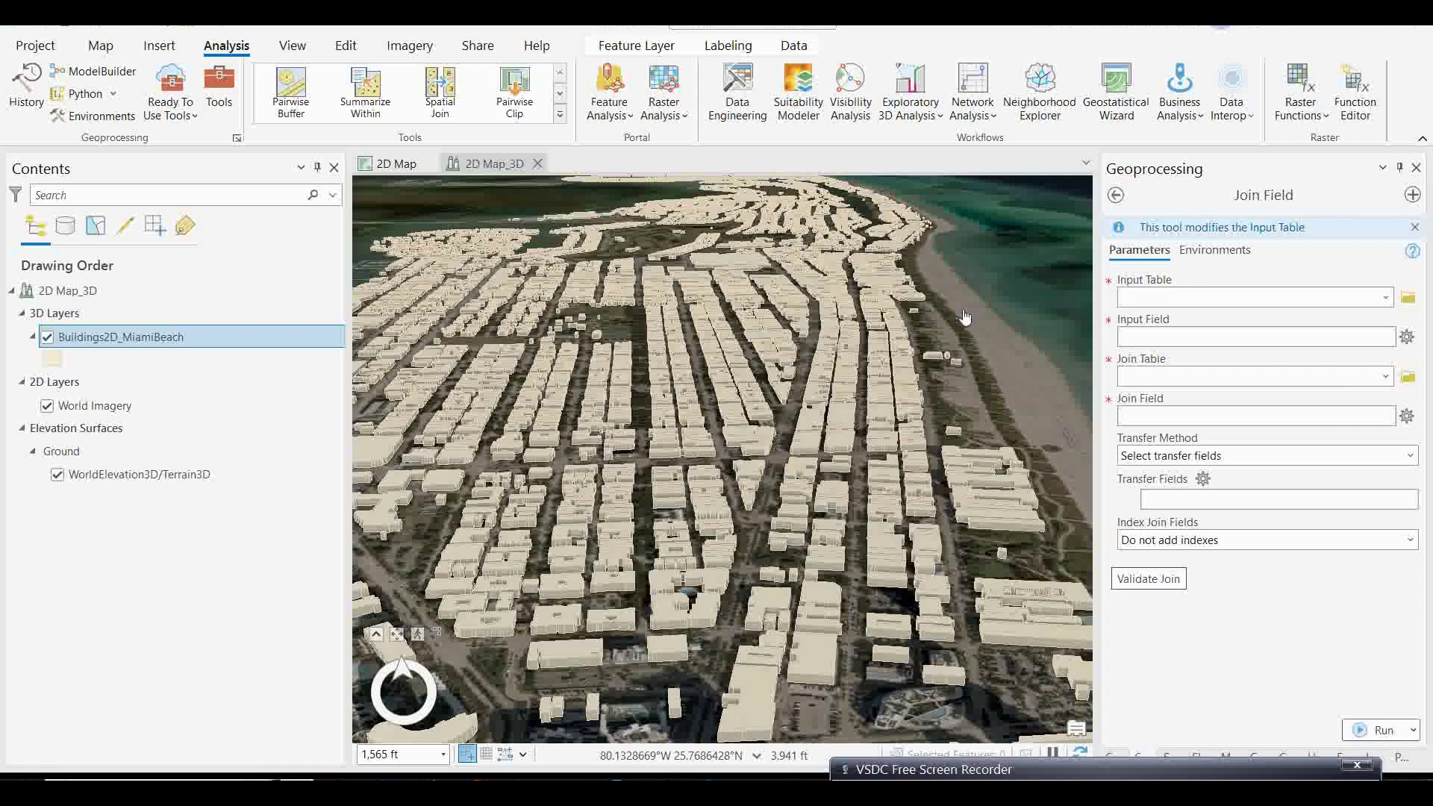
- Set the Join Field input table to Buildings2D_MiamiBeach and its input field to UNIQUE_ID
left_click(1385, 297)
left_click(1160, 319)
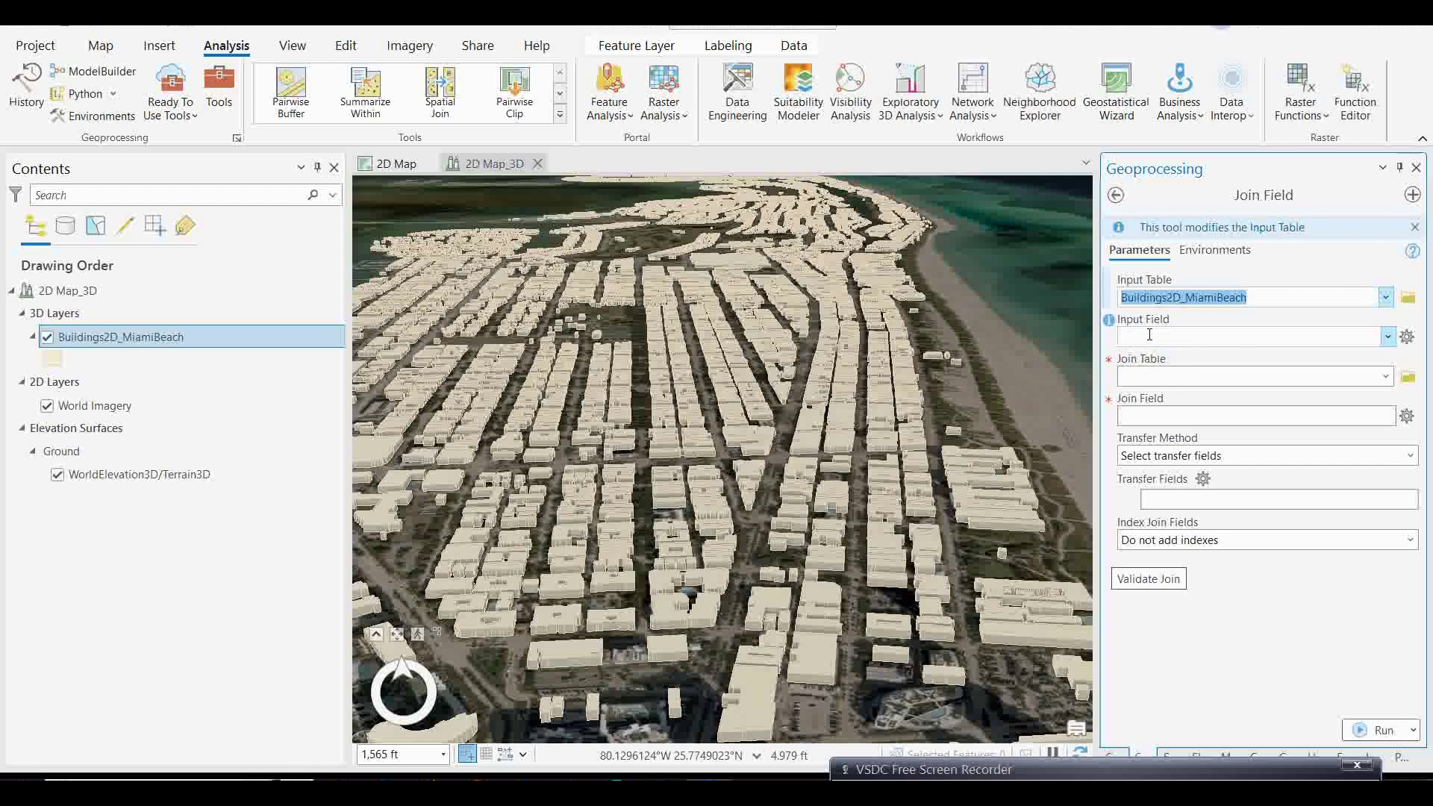
left_click(1387, 337)
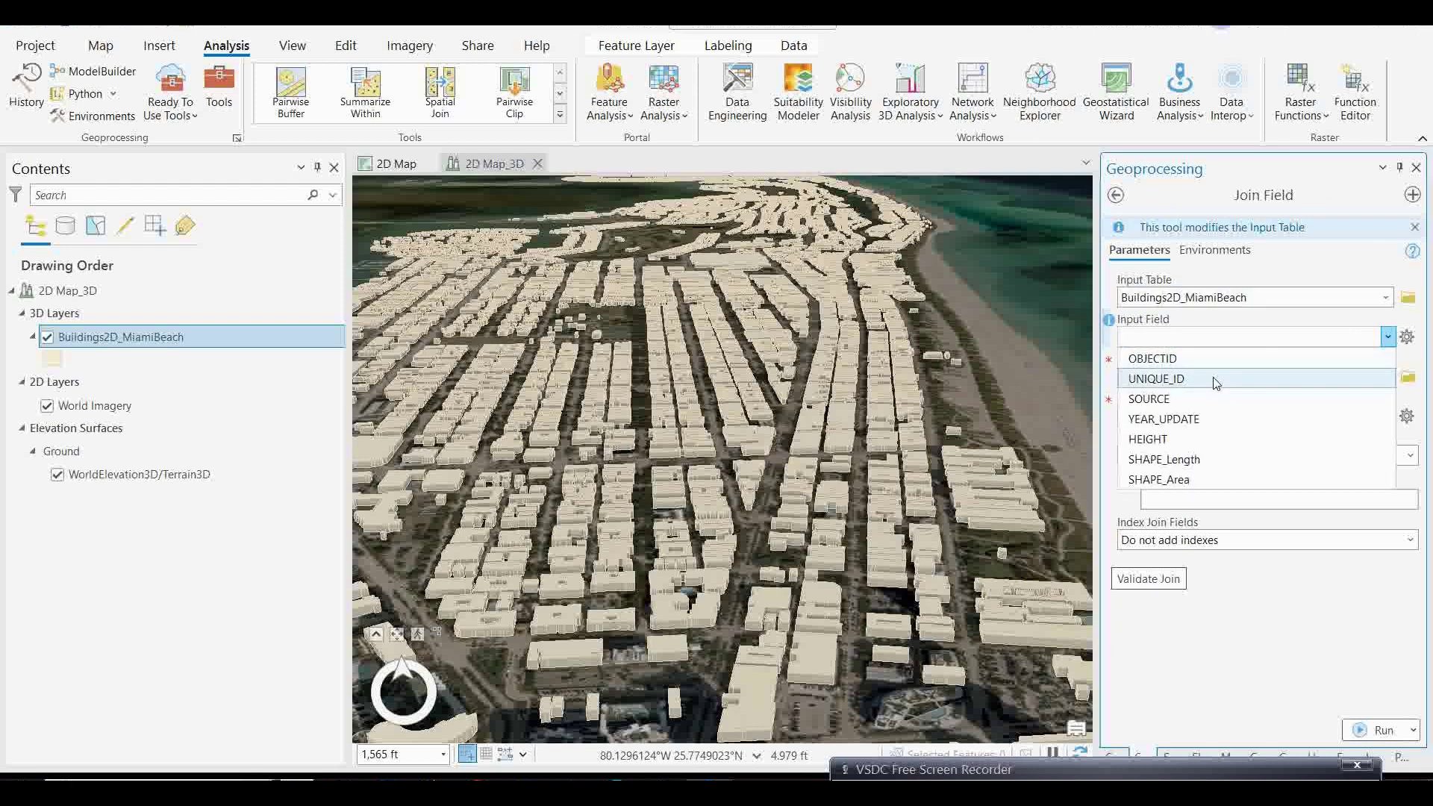
left_click(1167, 379)
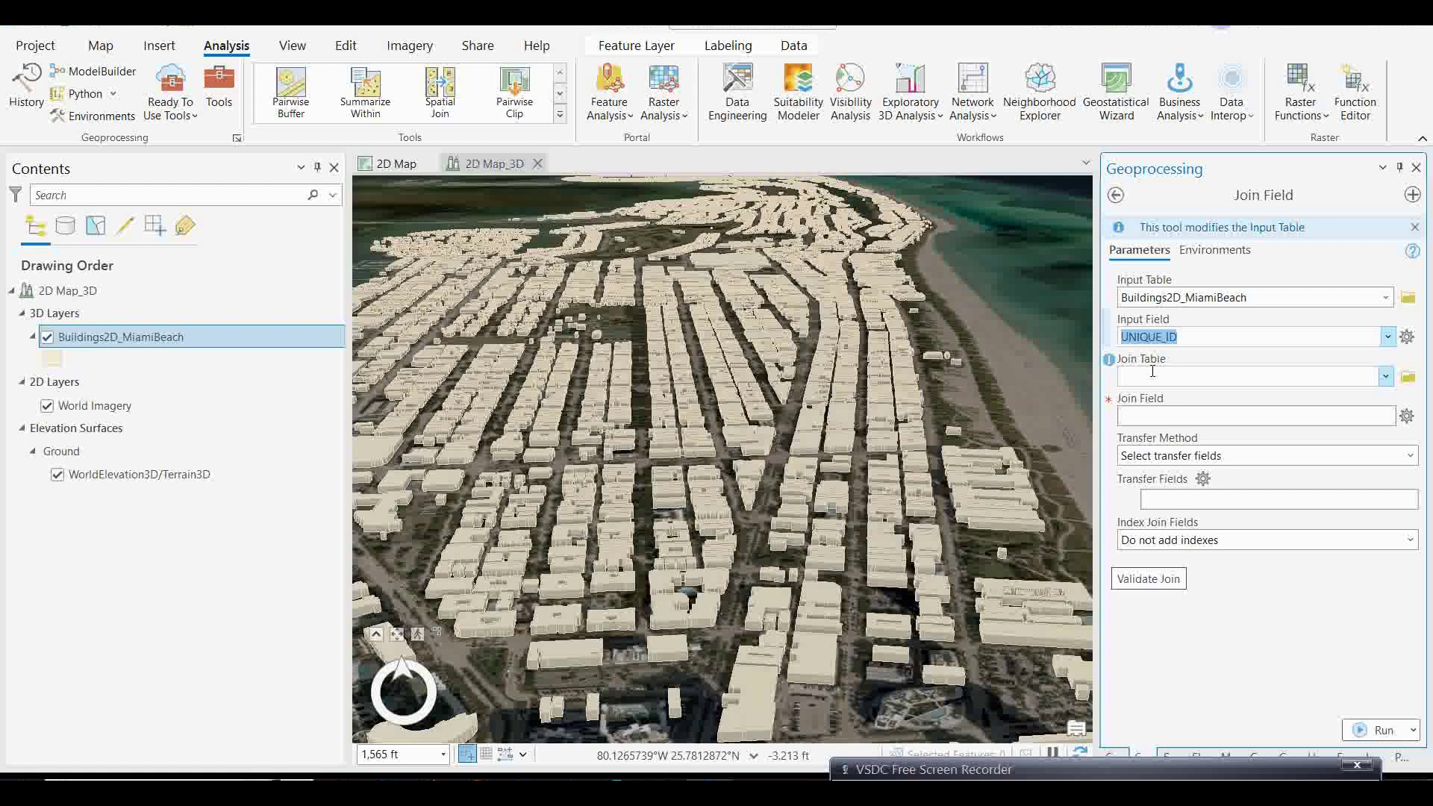
- Set the join table to Buildings_Height from the SeaLevelRise.gdb geodatabase
left_click(1407, 379)
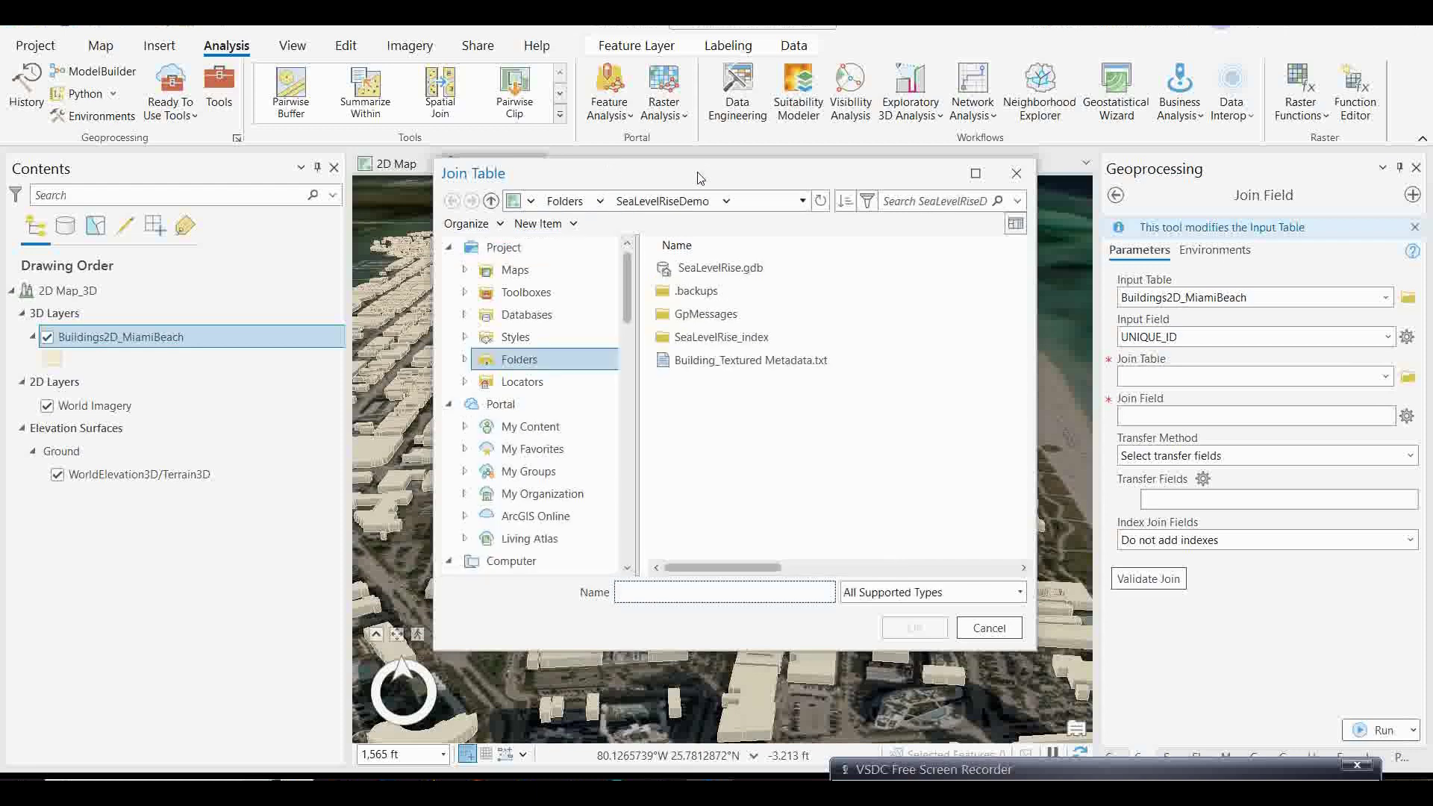
left_click_drag(704, 174, 670, 162)
left_click(670, 261)
double_click(670, 261)
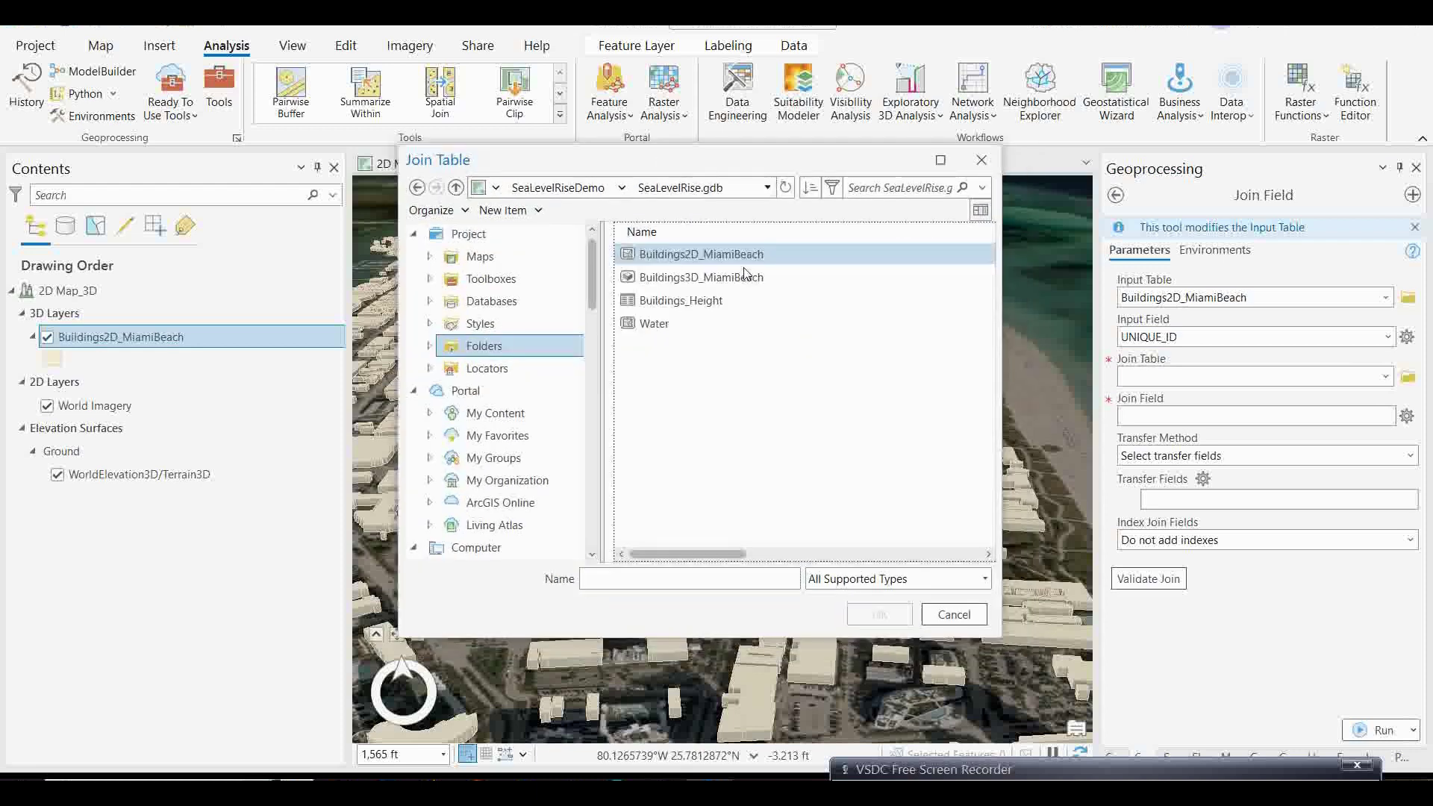
left_click(671, 301)
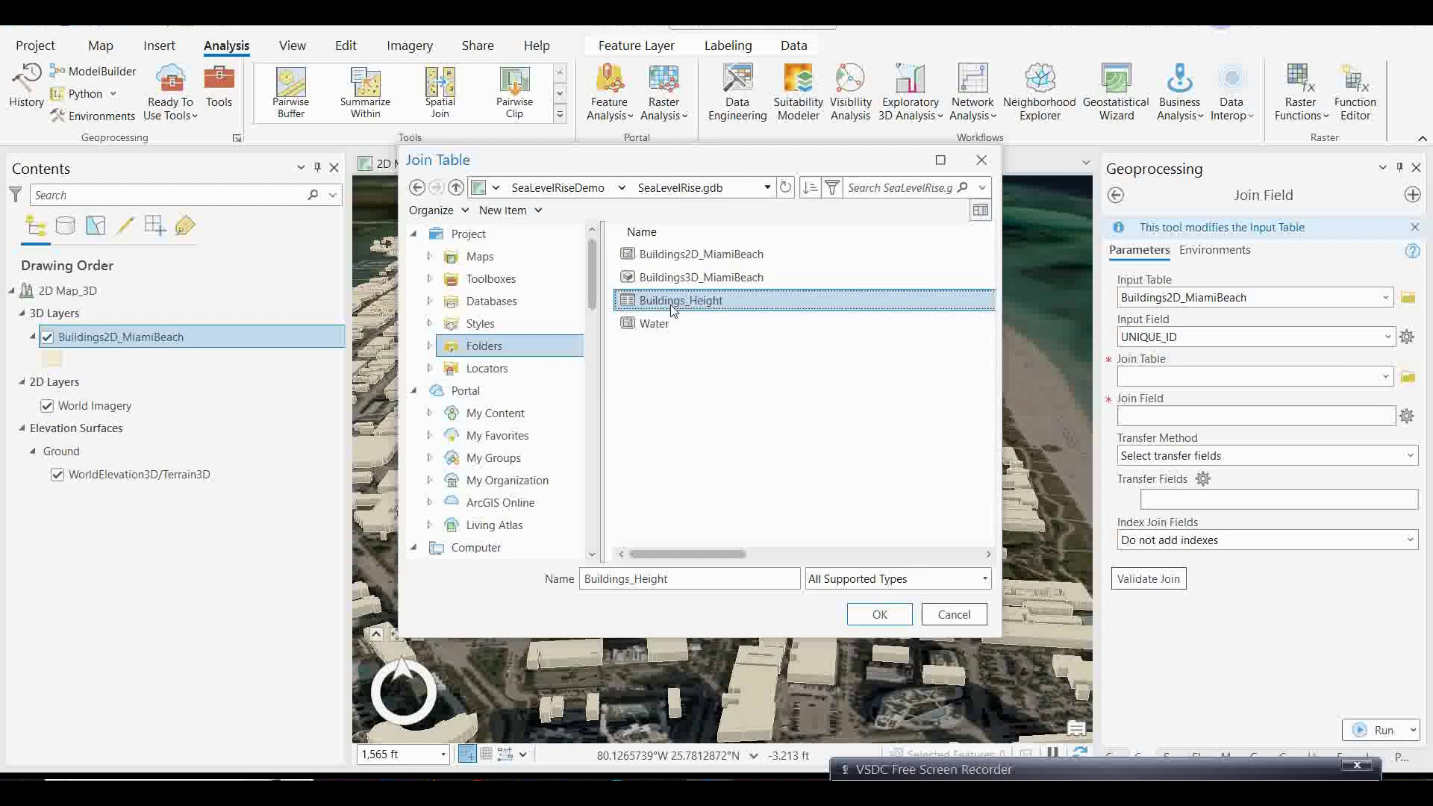
left_click(888, 614)
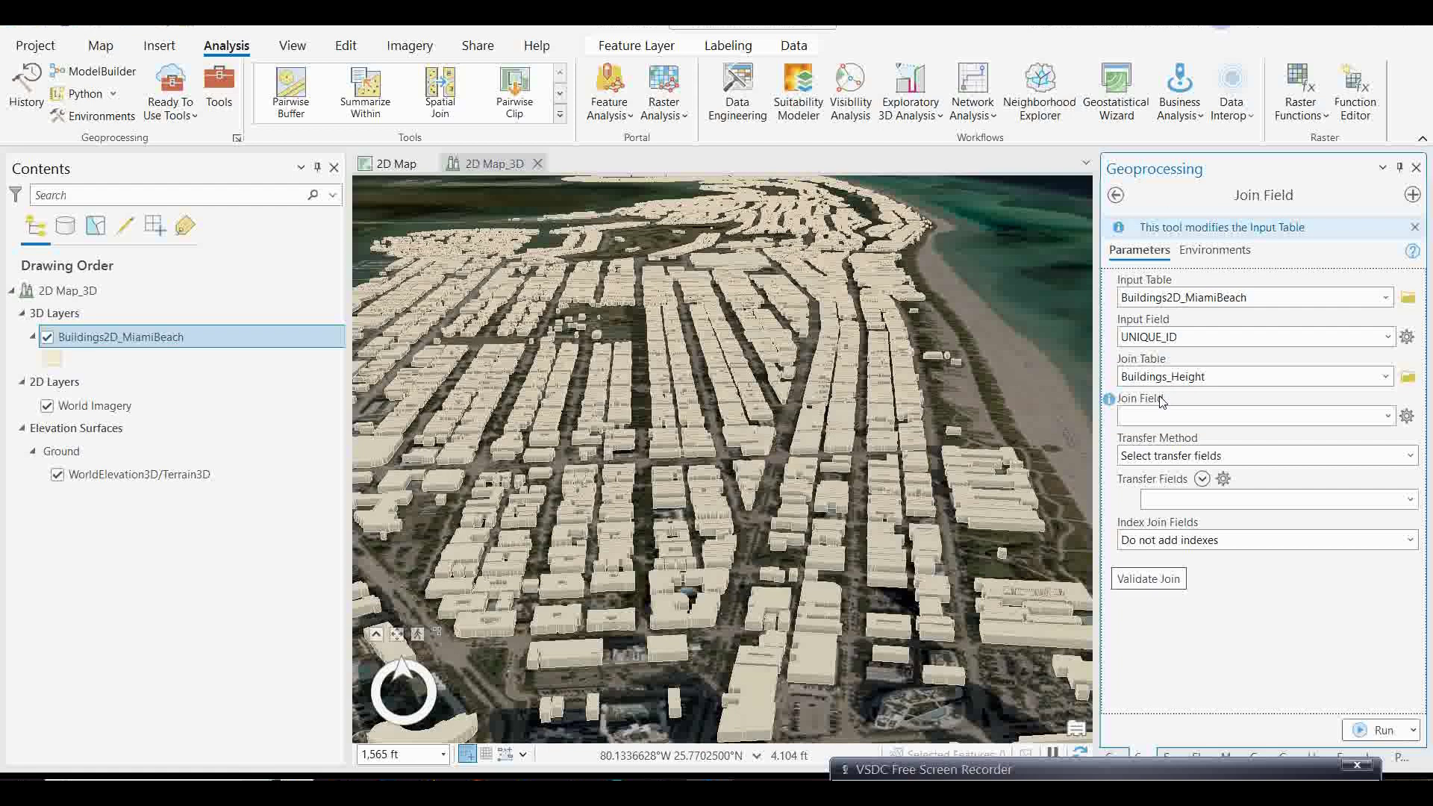
- Set the join field to UNIQUE_ID, choose HEIGHT as the transfer field, and run the join
left_click(1162, 416)
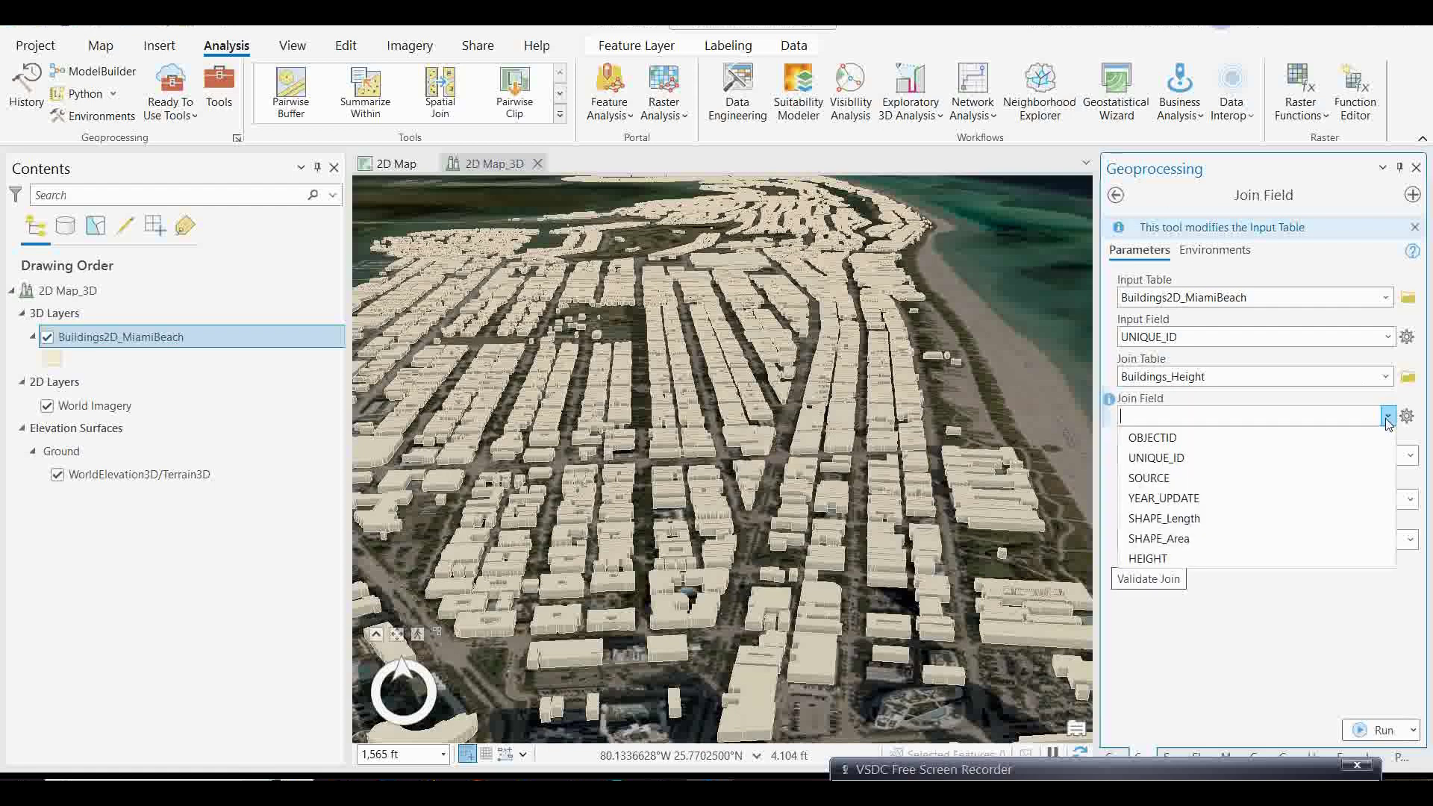
left_click(1161, 458)
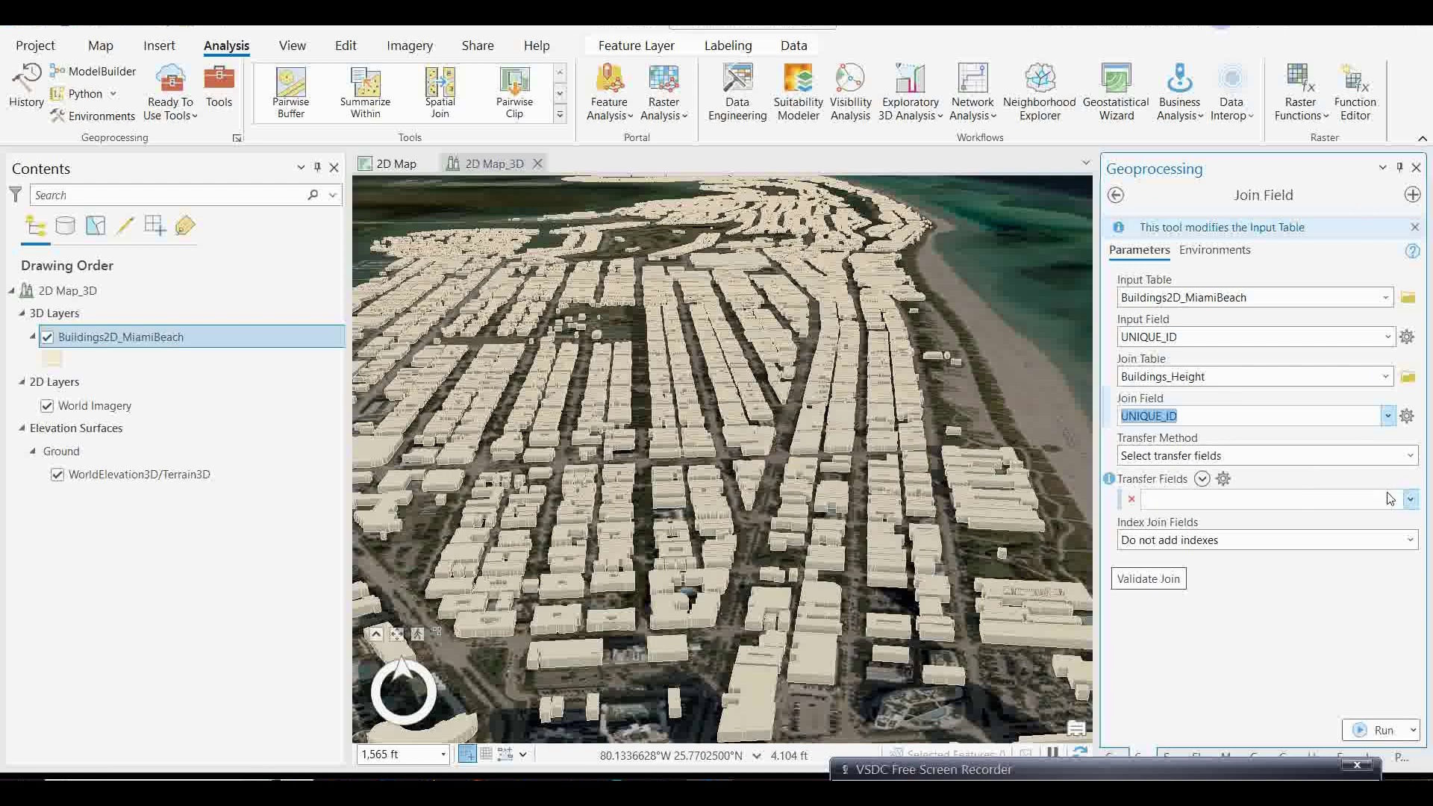
left_click(1409, 499)
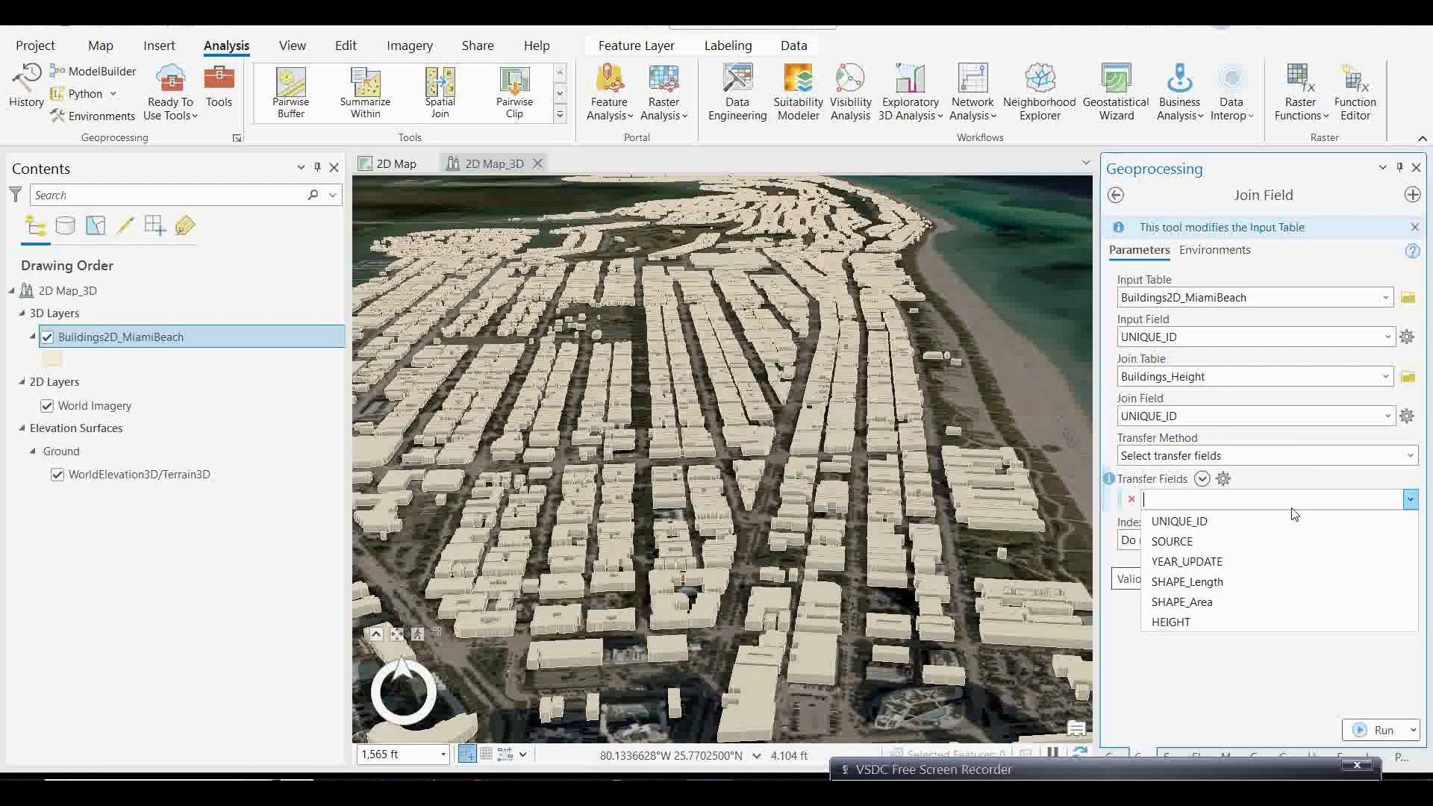
left_click(1173, 621)
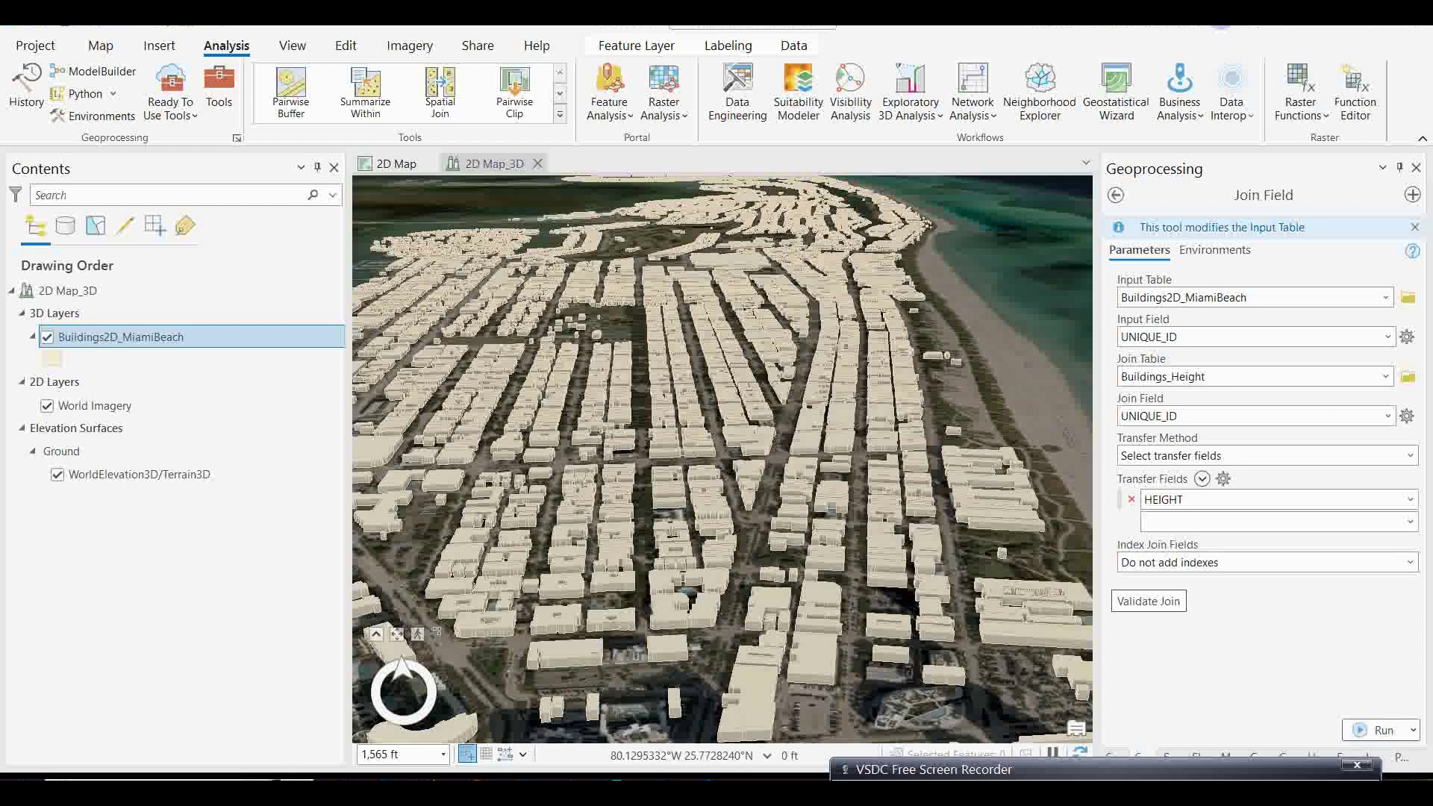
left_click(1379, 729)
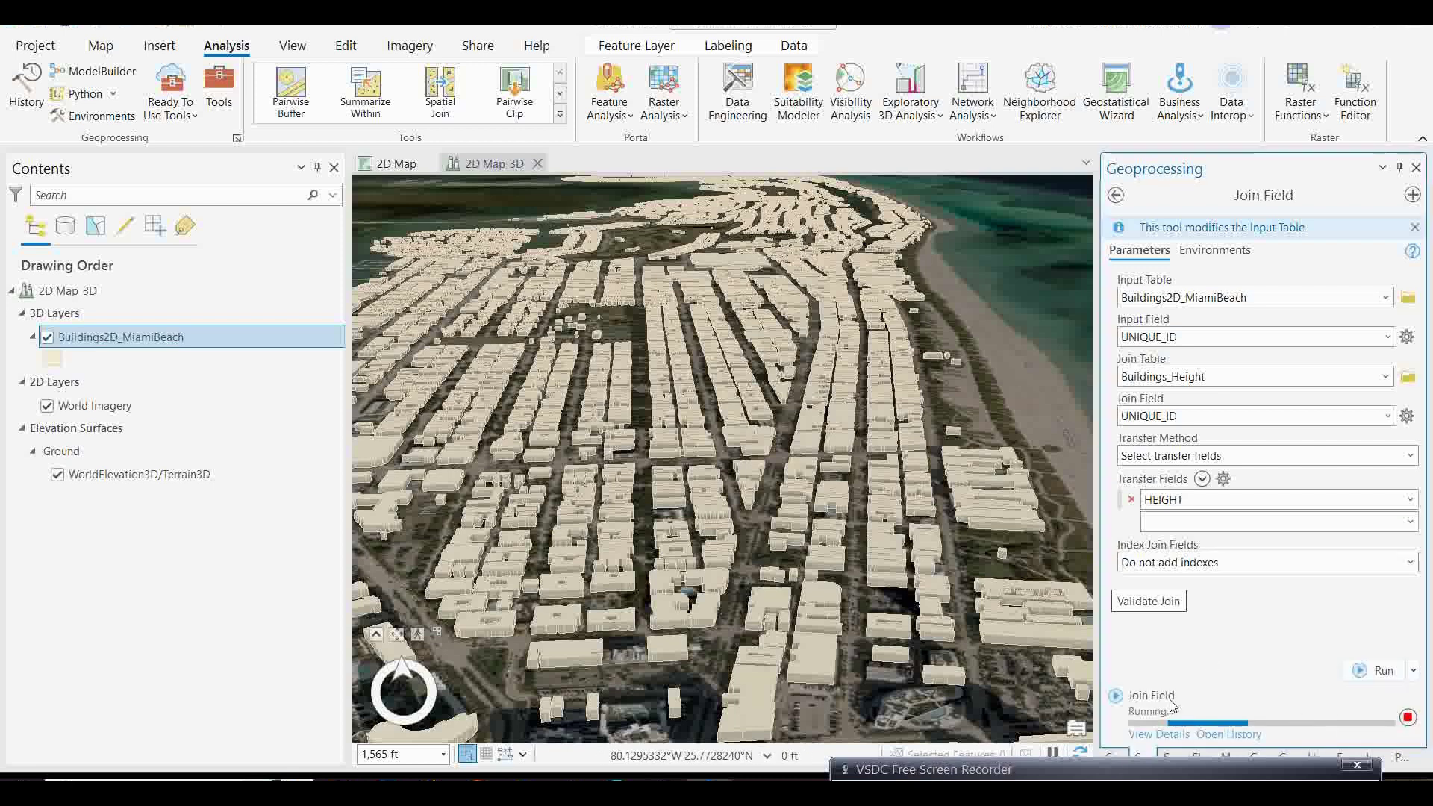
- Check the joined HEIGHT field in the Buildings2D_MiamiBeach attribute table and close the table
right_click(115, 336)
left_click(165, 205)
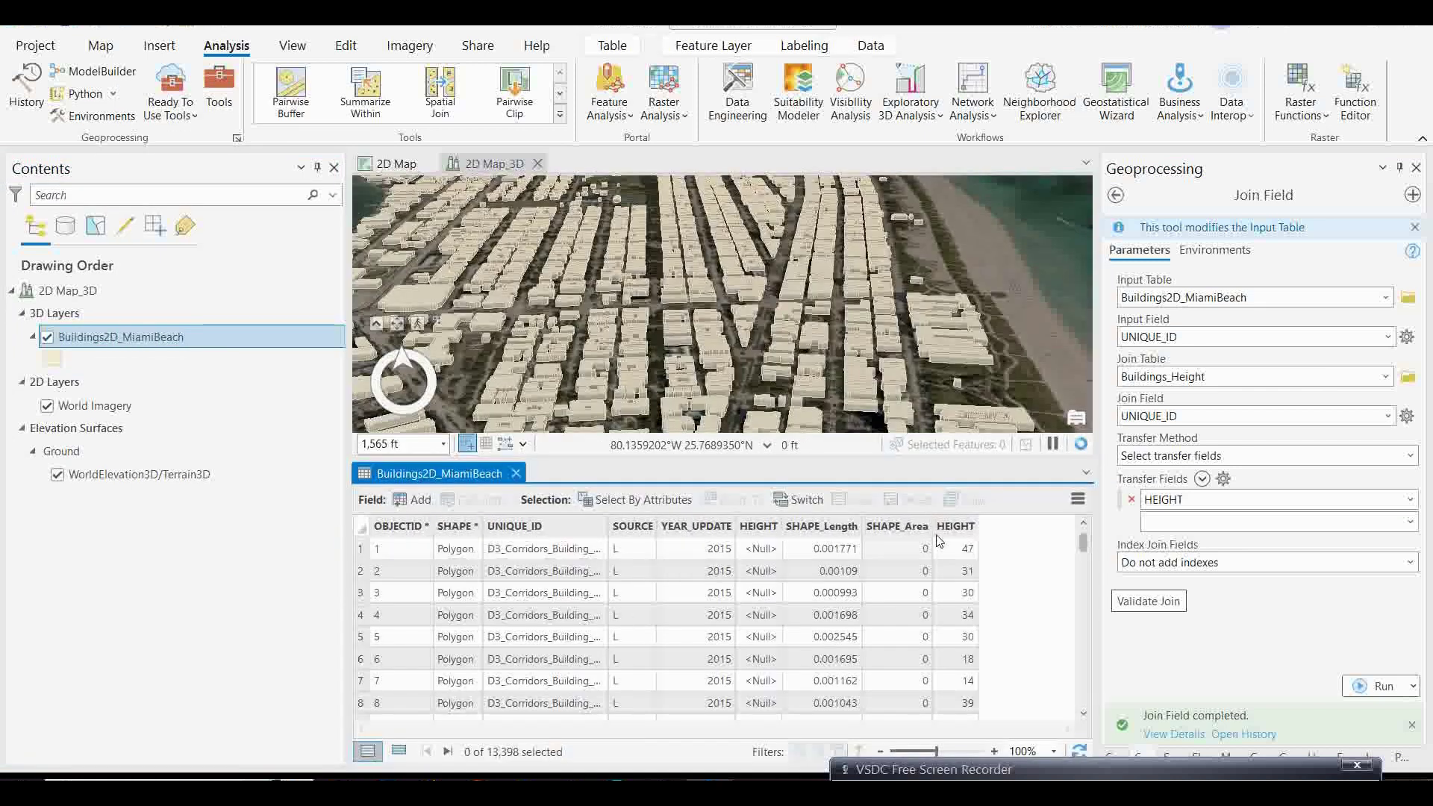
left_click(516, 473)
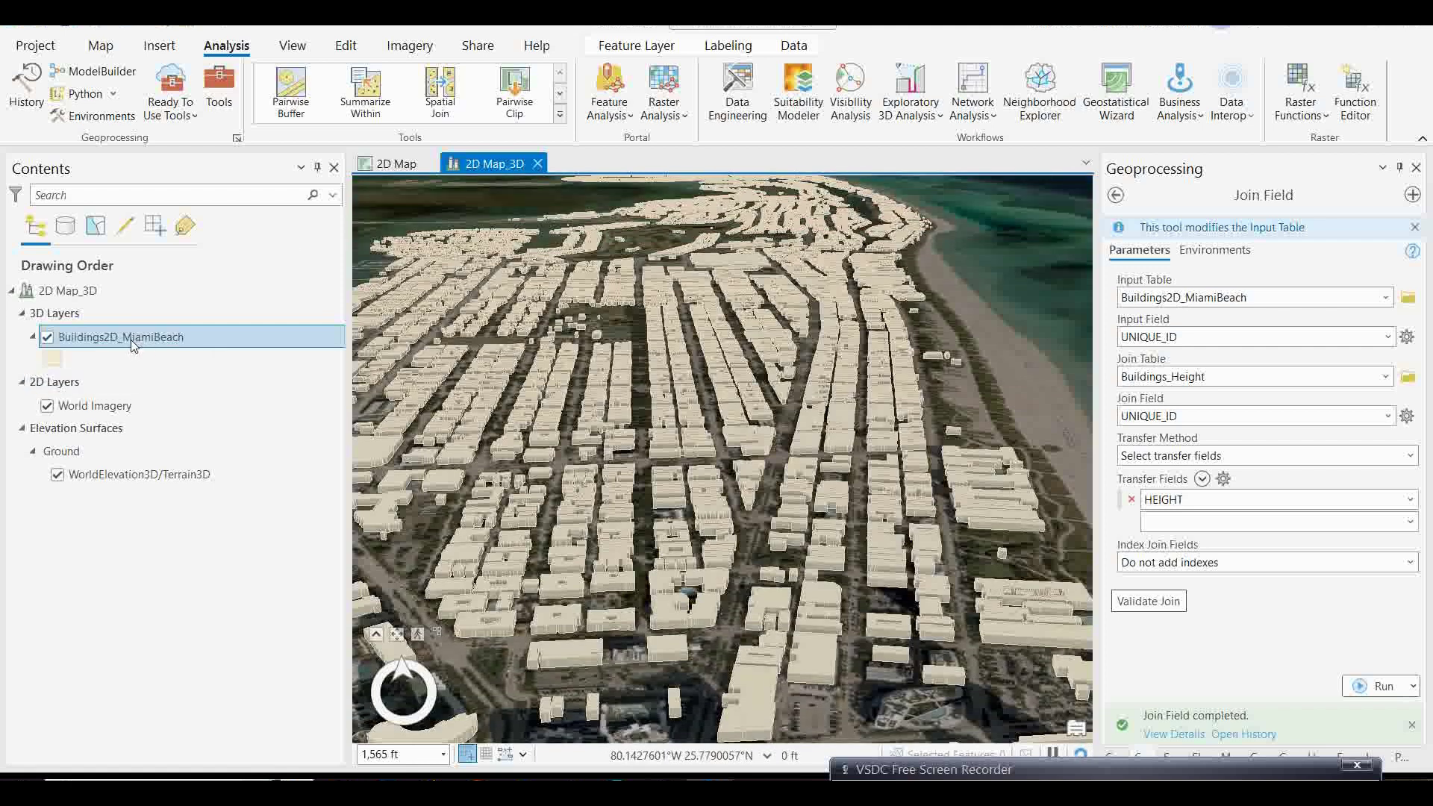
- Change the extrusion type of the Buildings2D_MiamiBeach layer to Absolute Height
left_click(649, 49)
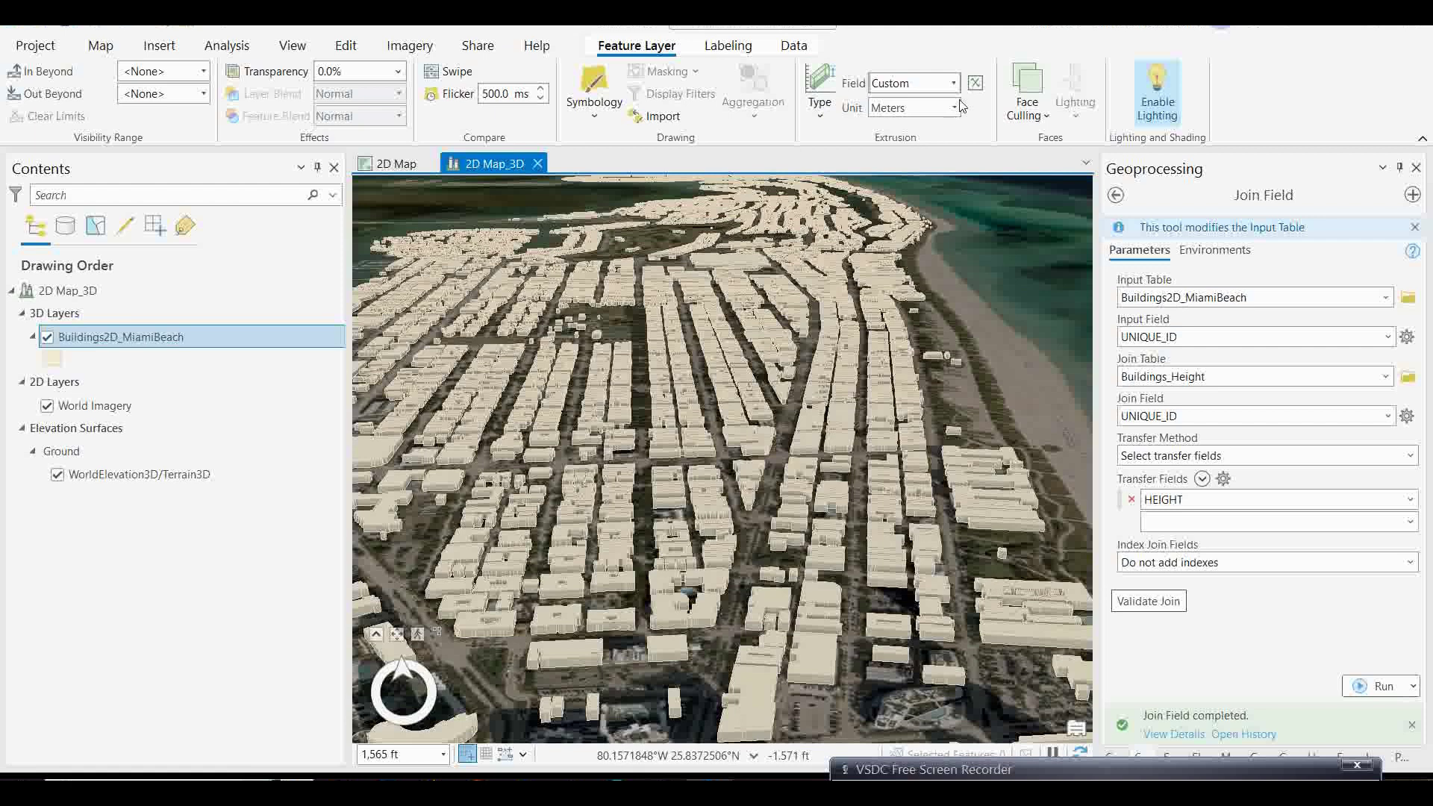
left_click(818, 122)
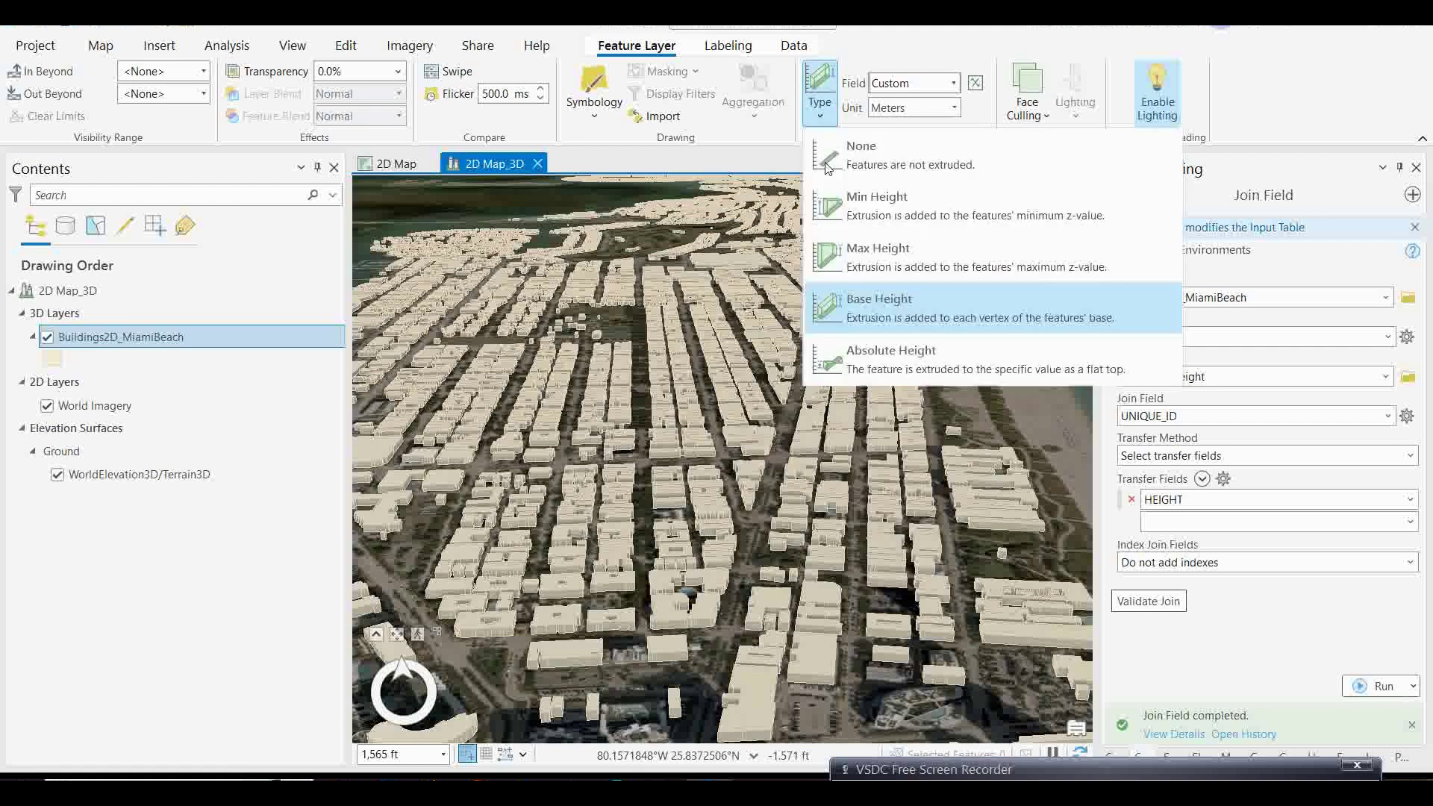
left_click(908, 361)
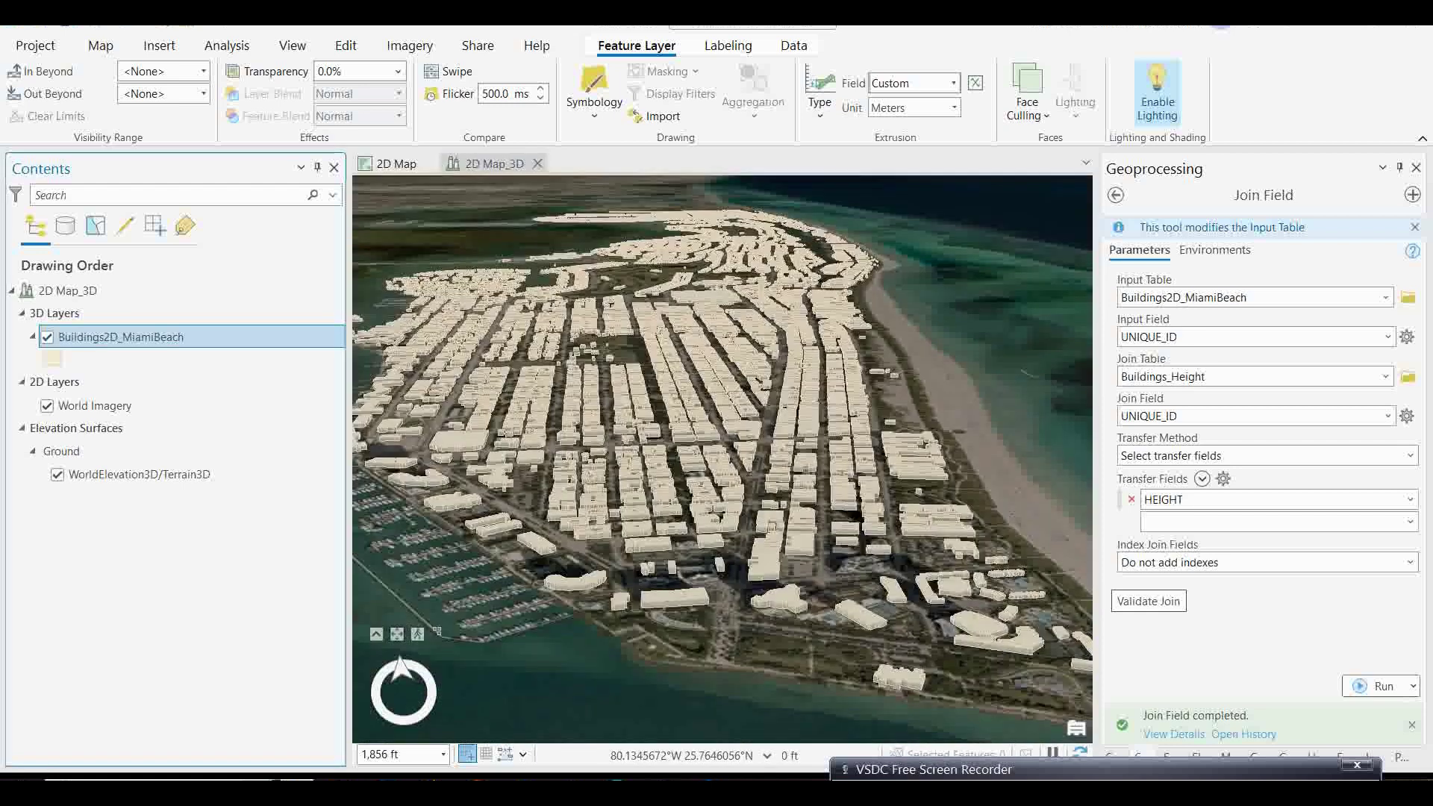
left_click(820, 110)
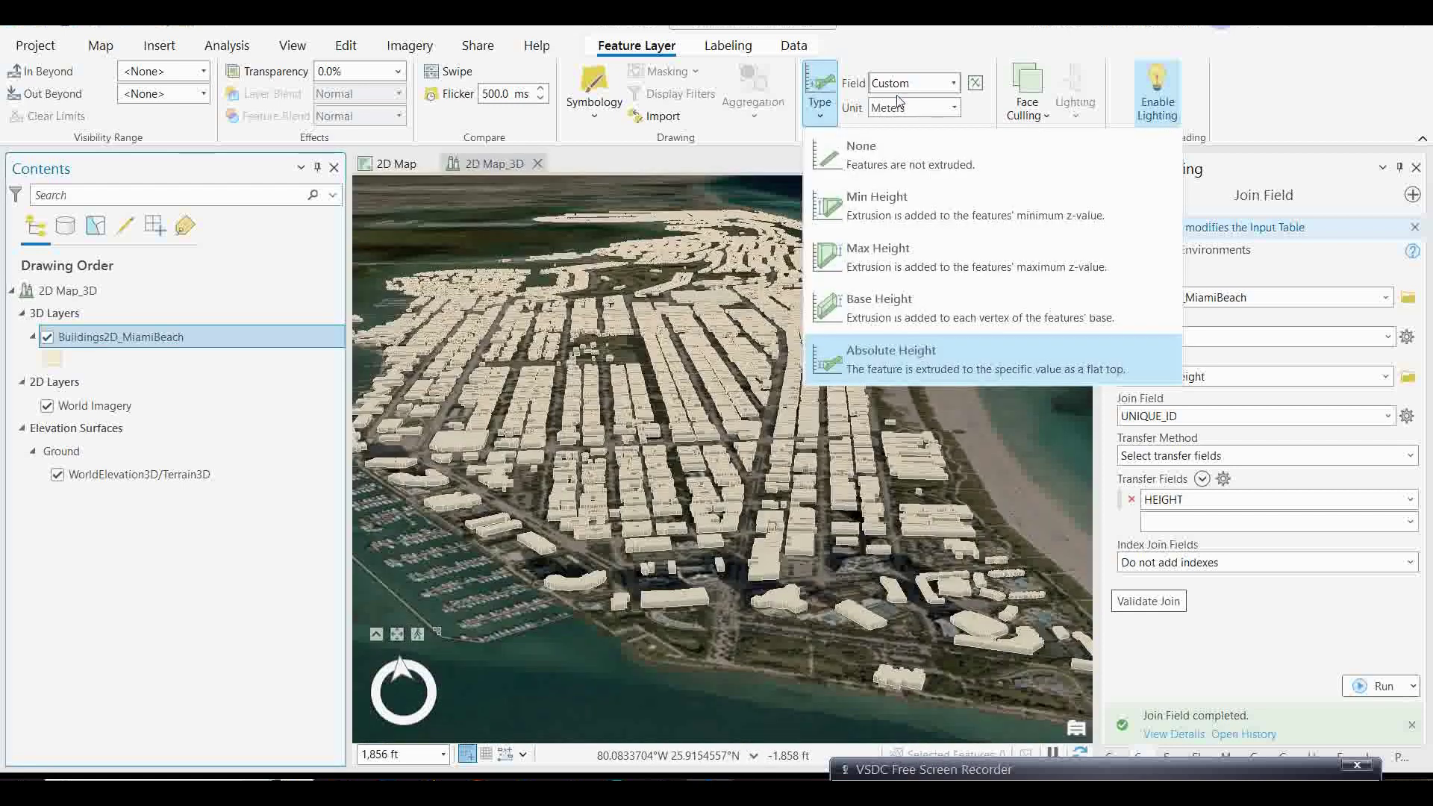
left_click(951, 47)
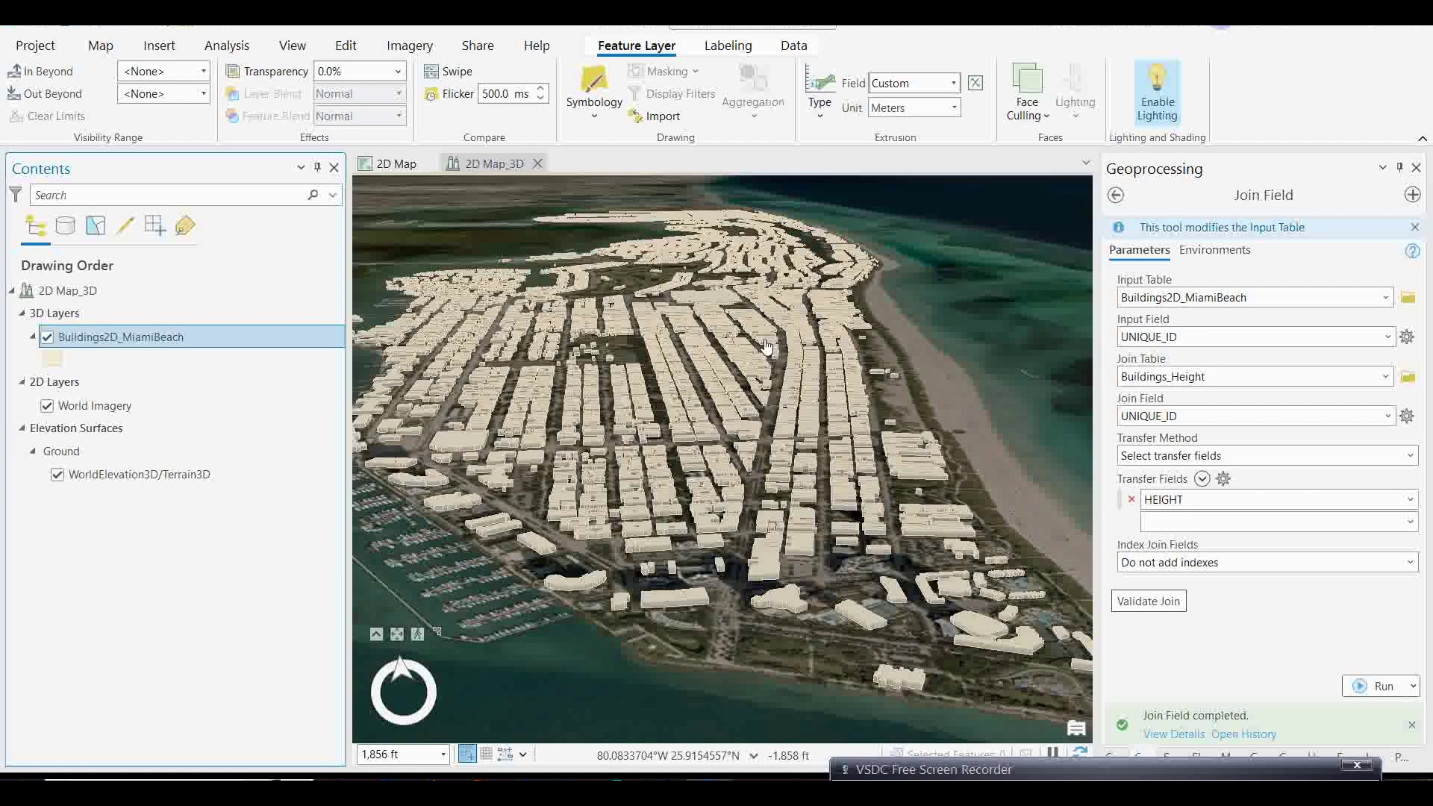
- Replace the buildings' custom extrusion expression with the joined height field, $feature.HEIGHT_1
left_click(975, 82)
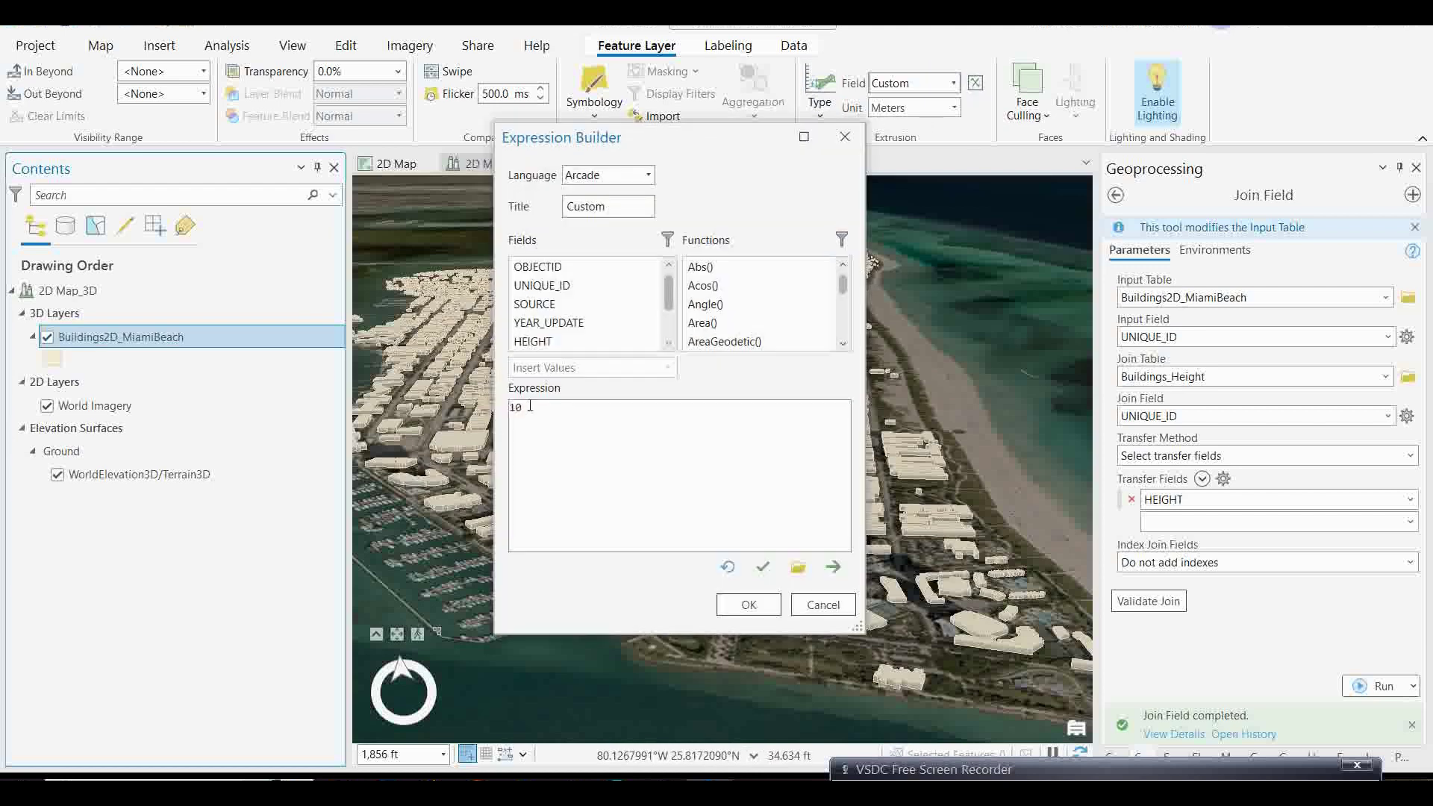
key("BackSpace")
key("BackSpace")
left_click_drag(675, 300, 672, 327)
double_click(544, 346)
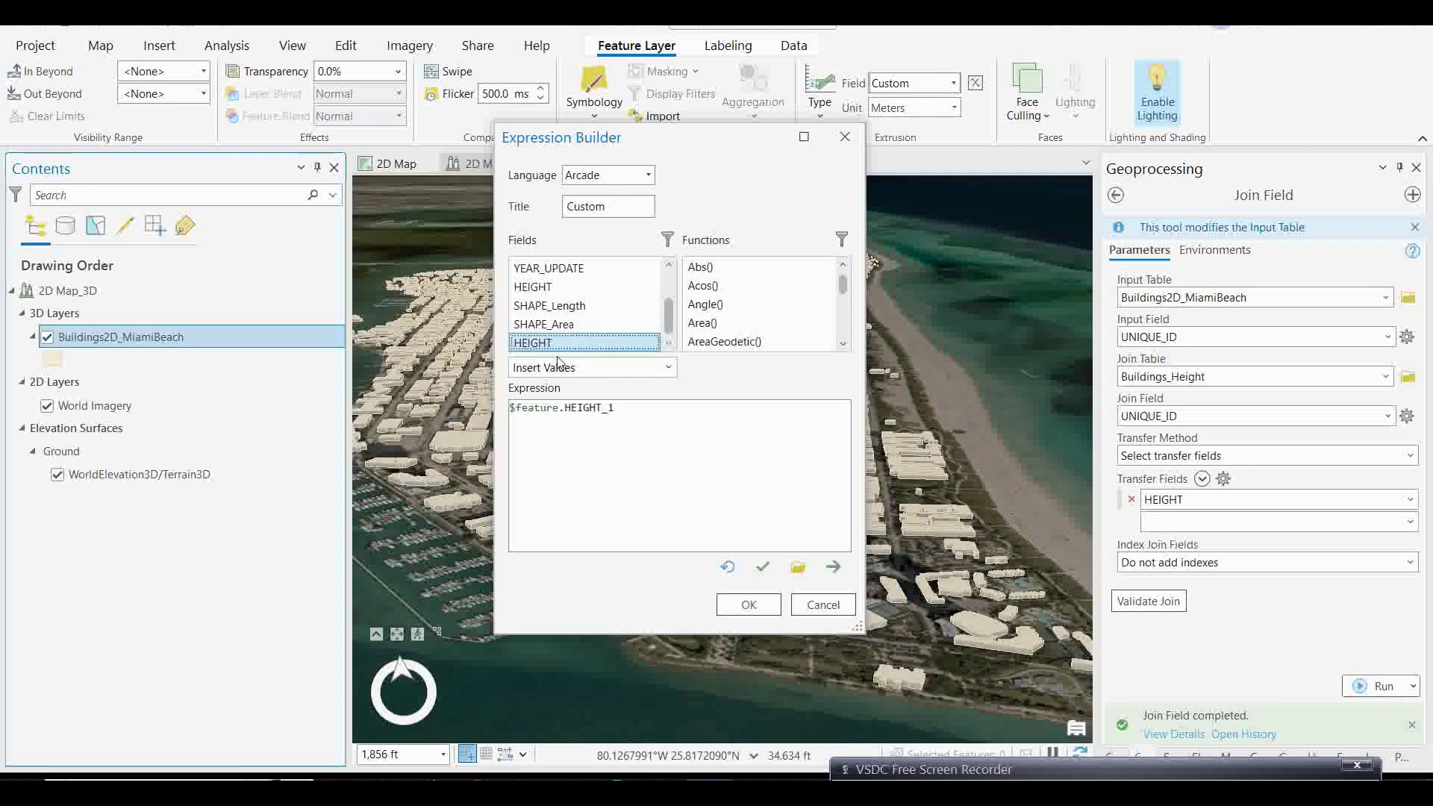
left_click(749, 603)
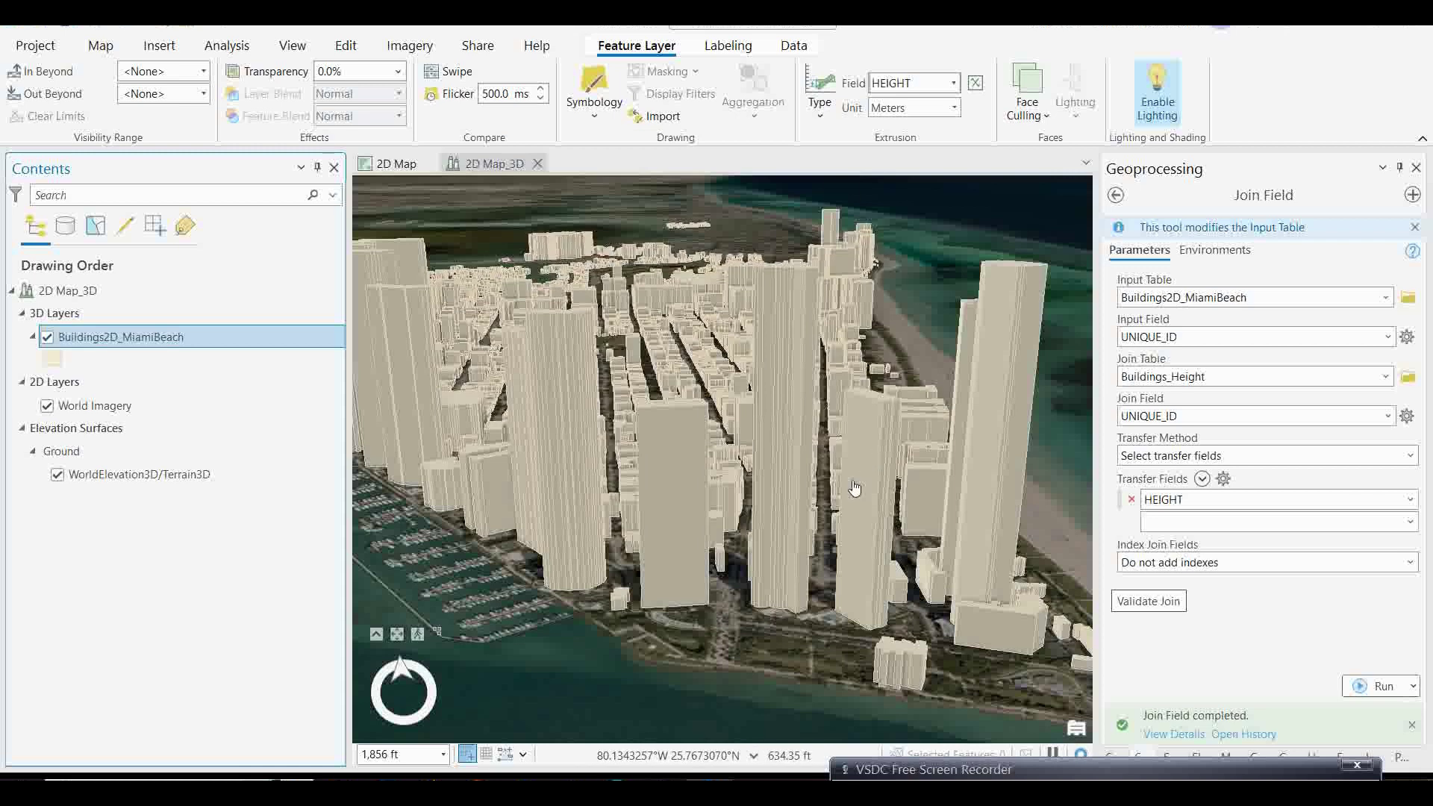
scroll(855, 488, "down", 3)
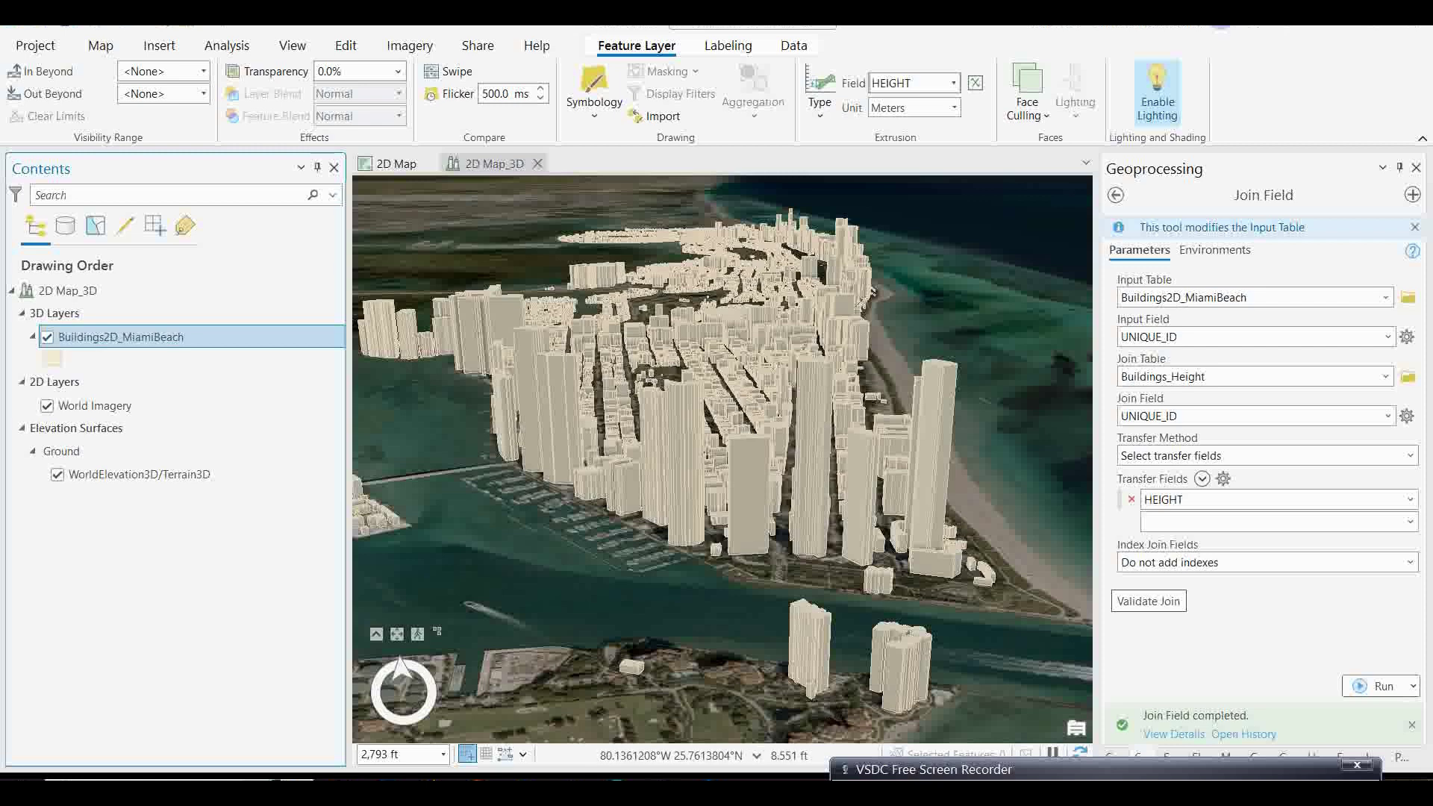
- Go to the Rooftops bookmark of the 2D Map_3D scene
left_click(101, 45)
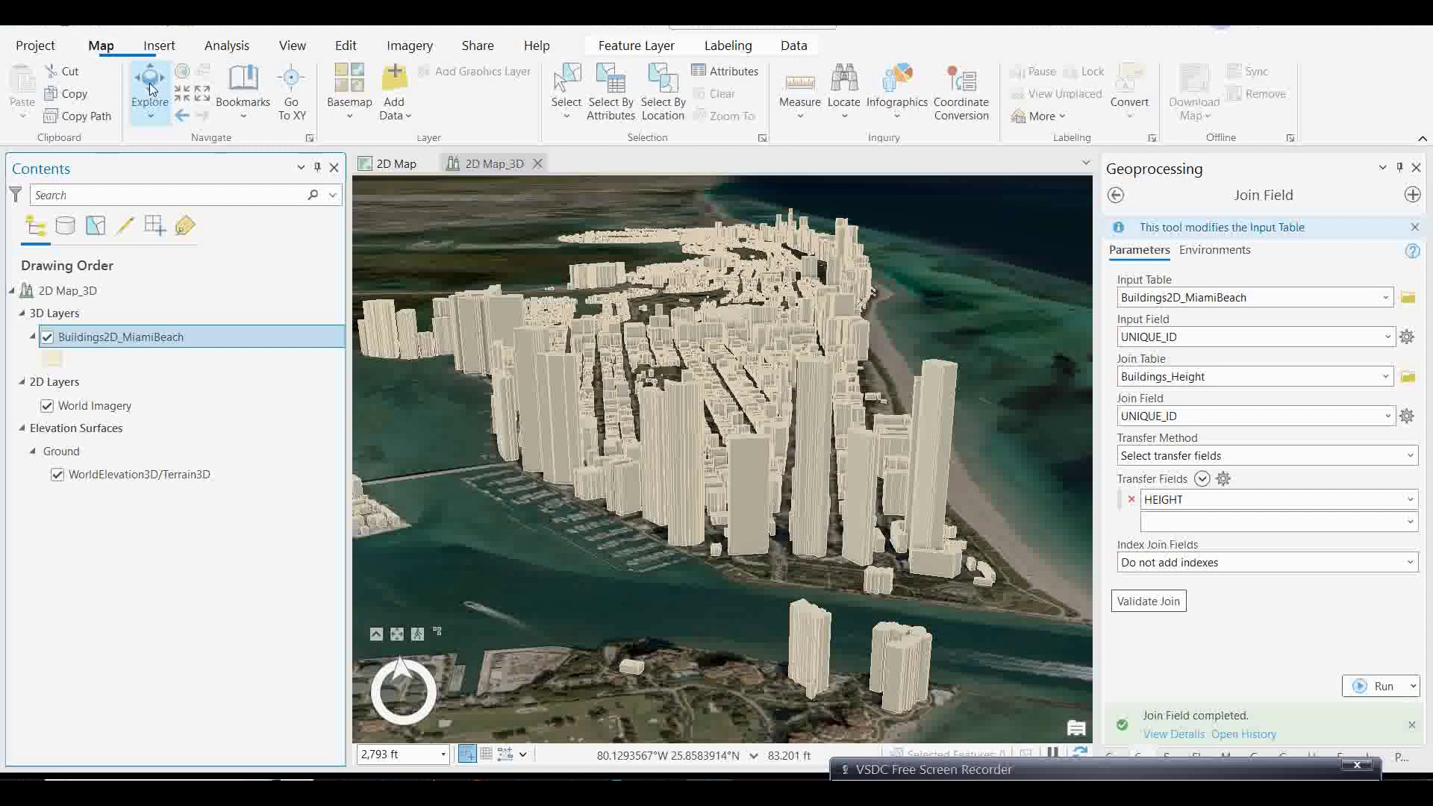
left_click(237, 112)
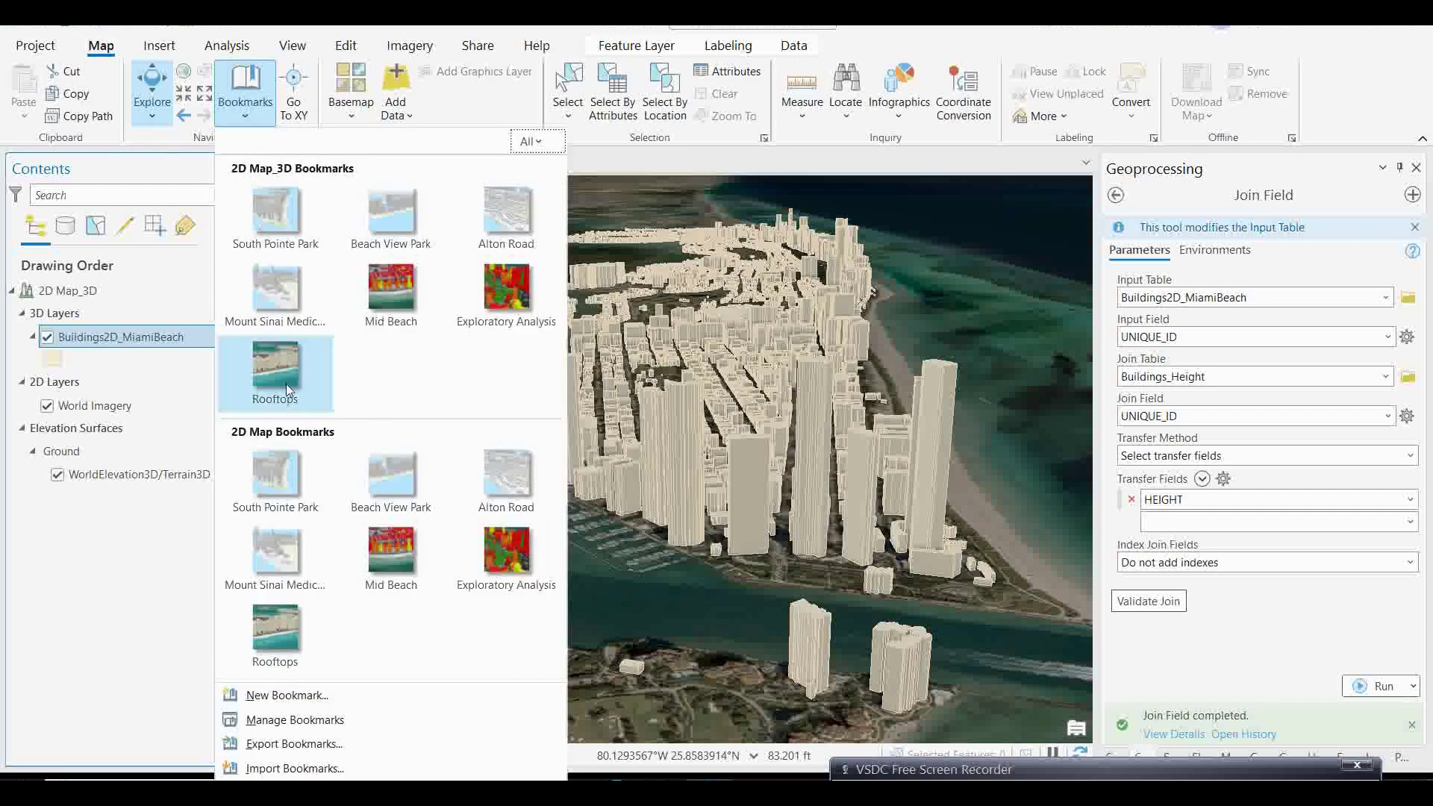
left_click(273, 370)
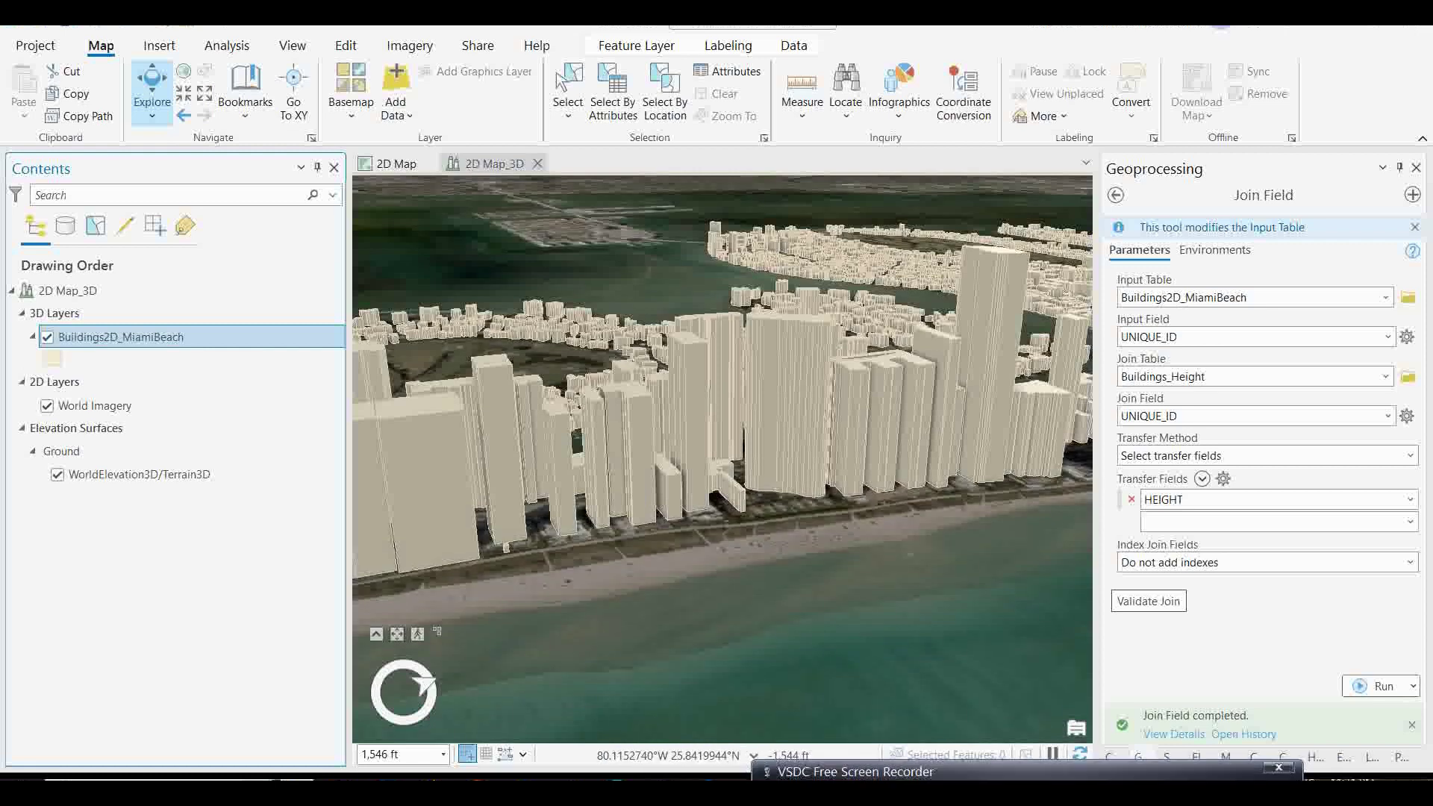
- Add Buildings3D_MiamiBeach from SeaLevelRise.gdb to the scene and hide the Buildings2D_MiamiBeach layer
left_click(1110, 756)
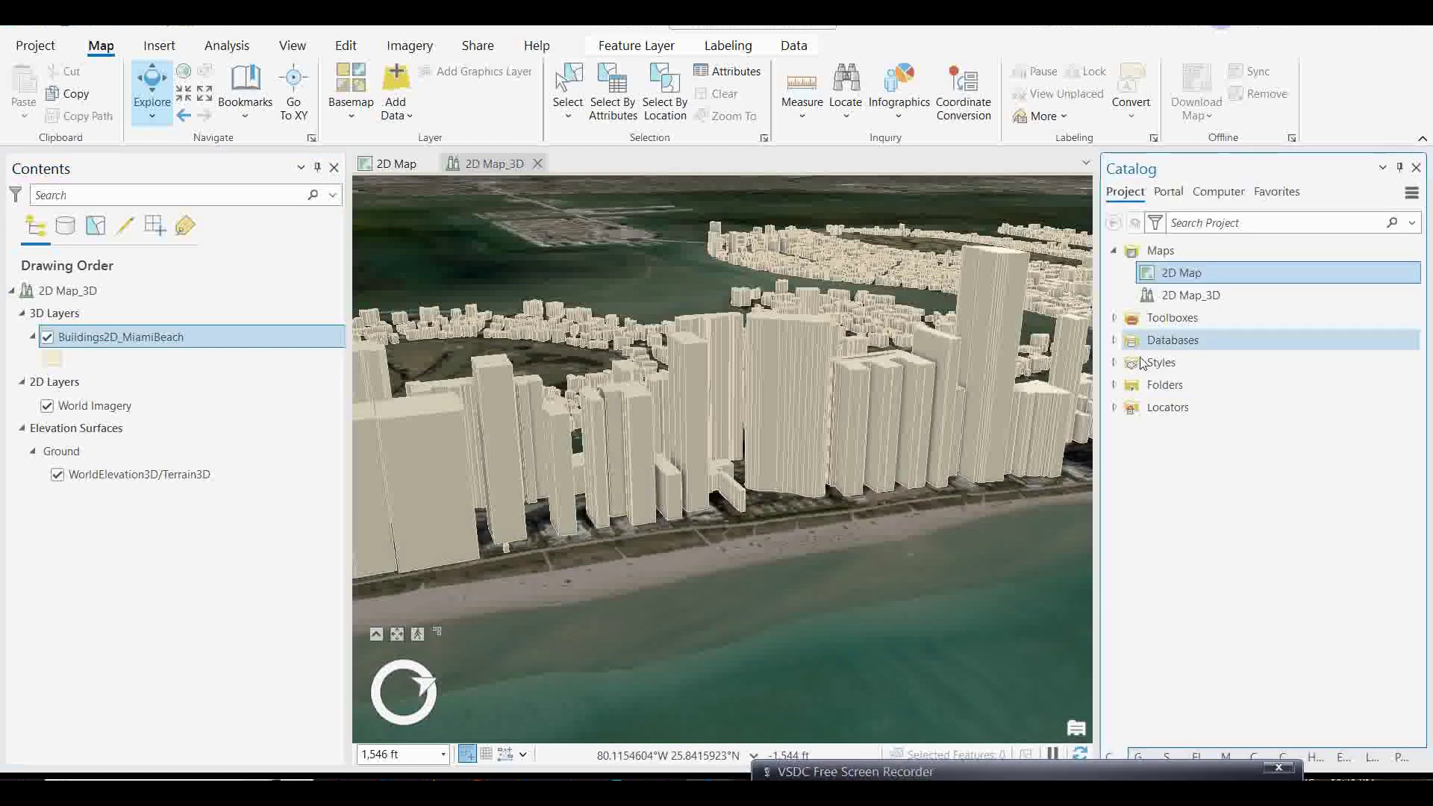
left_click(1115, 385)
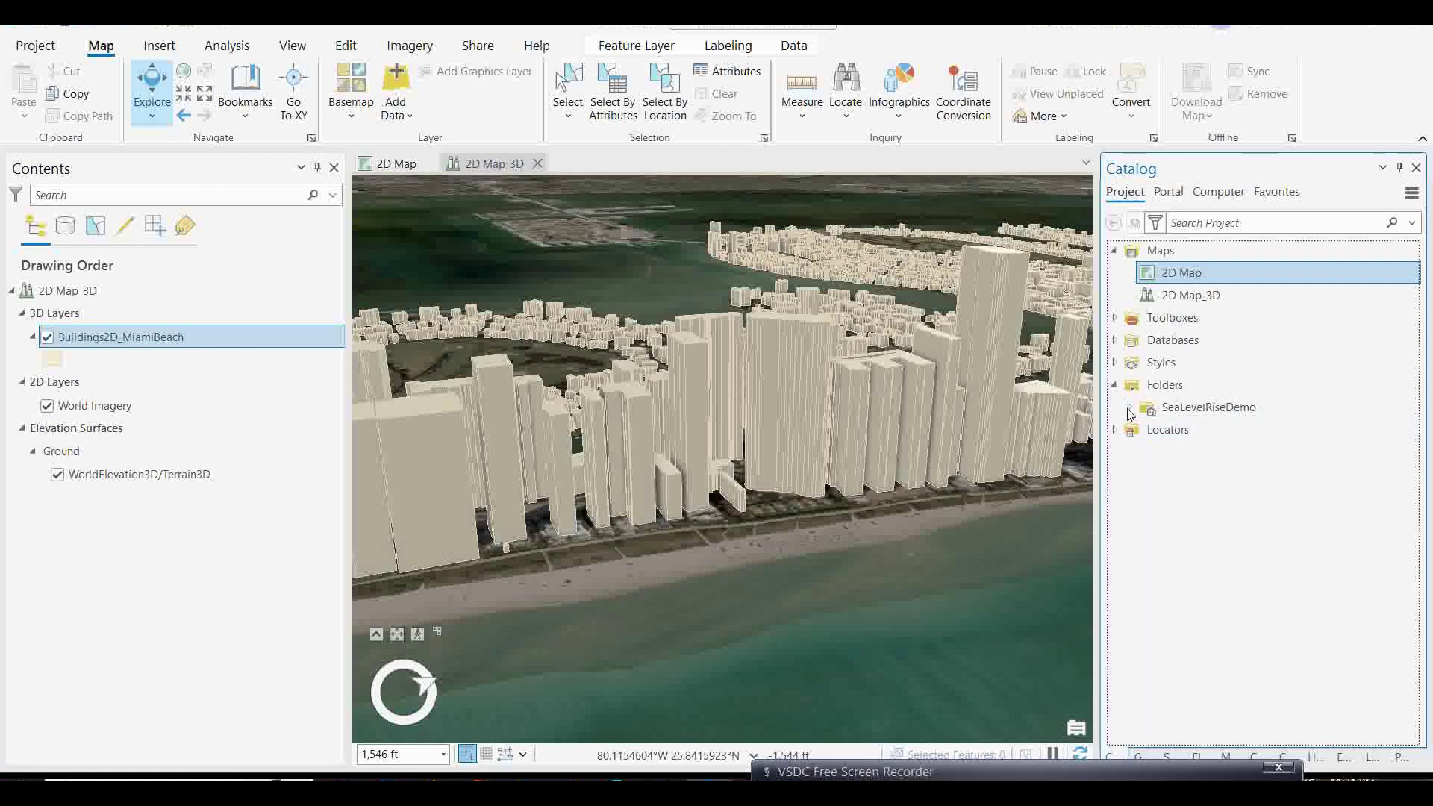
left_click(1128, 407)
left_click(1143, 429)
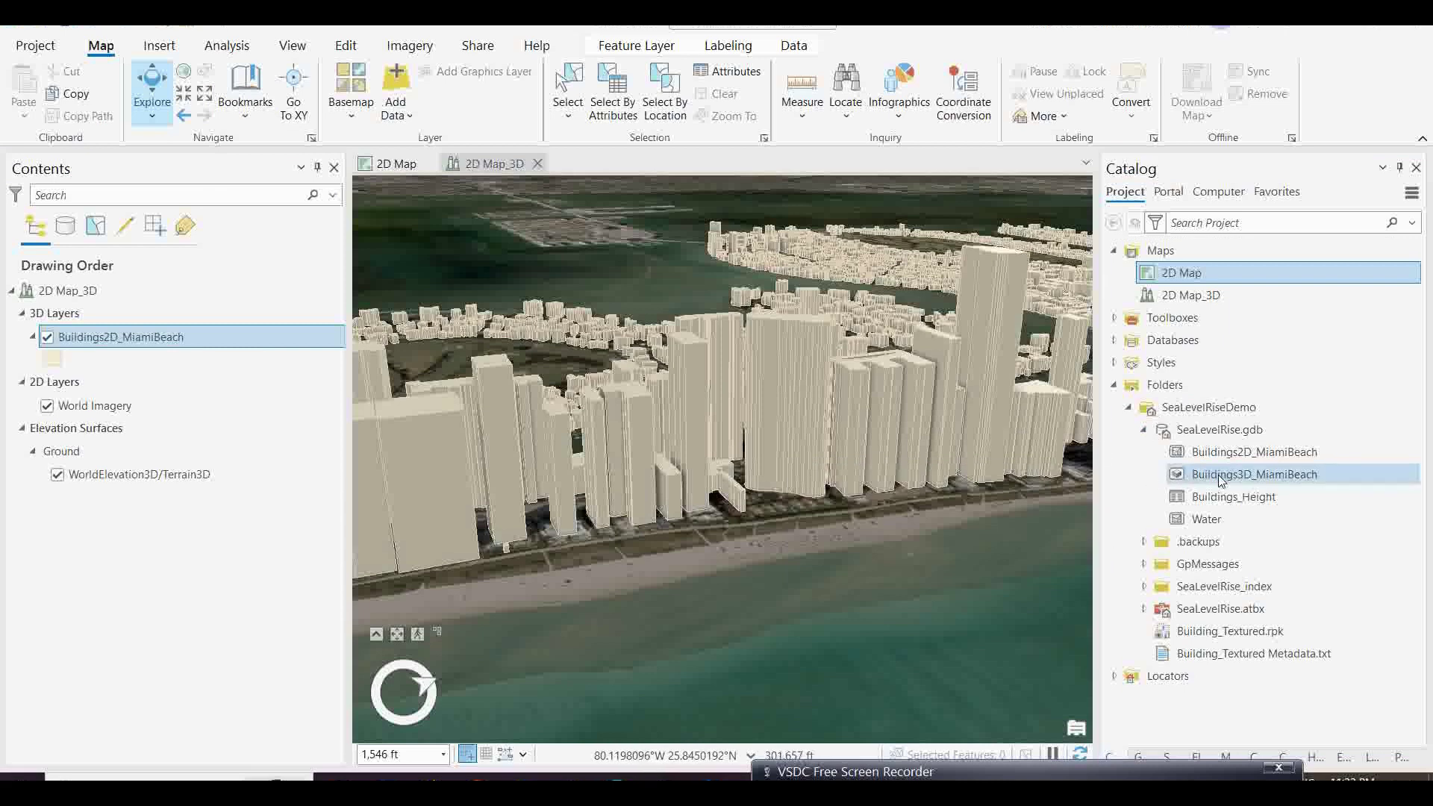
mouse_move(1212, 479)
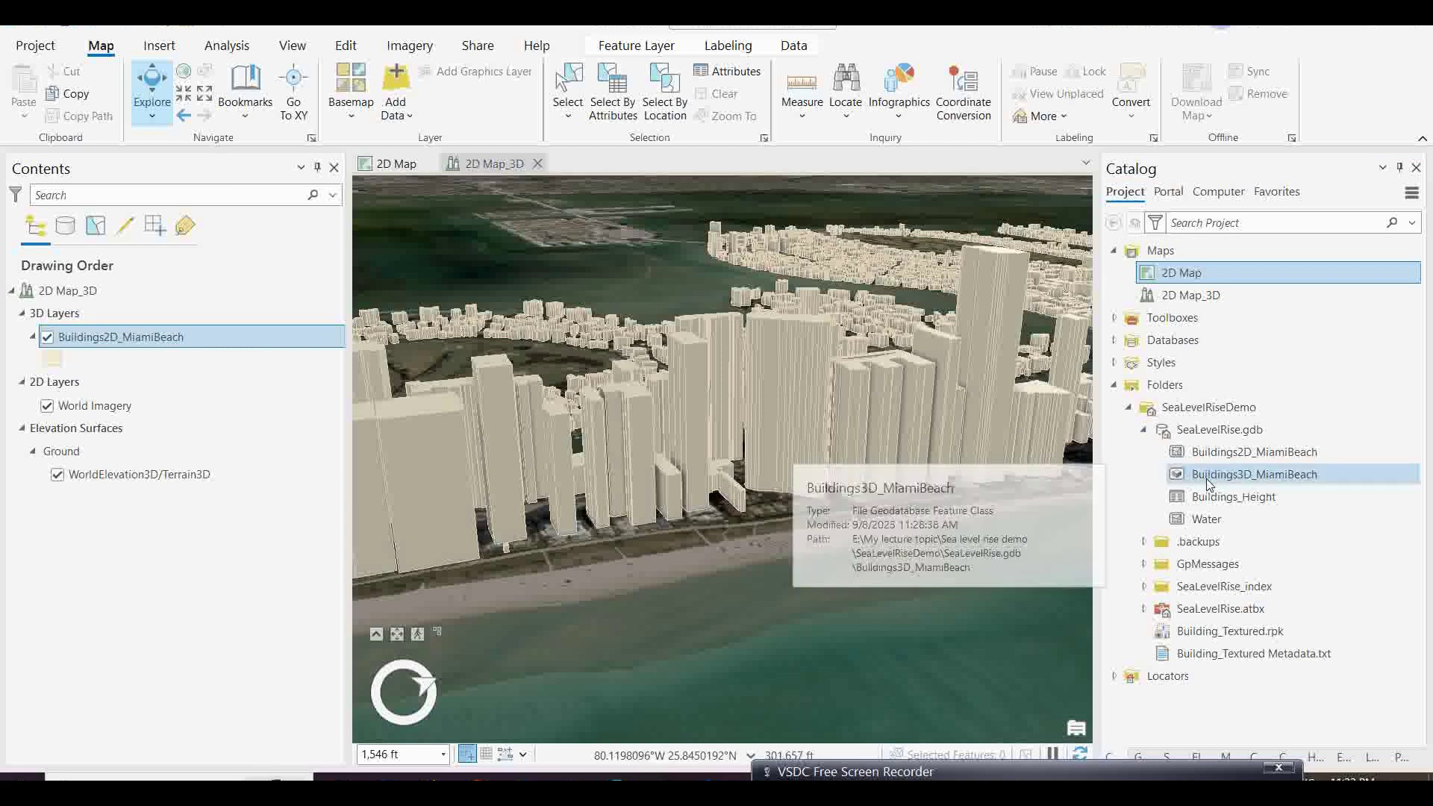
right_click(1254, 479)
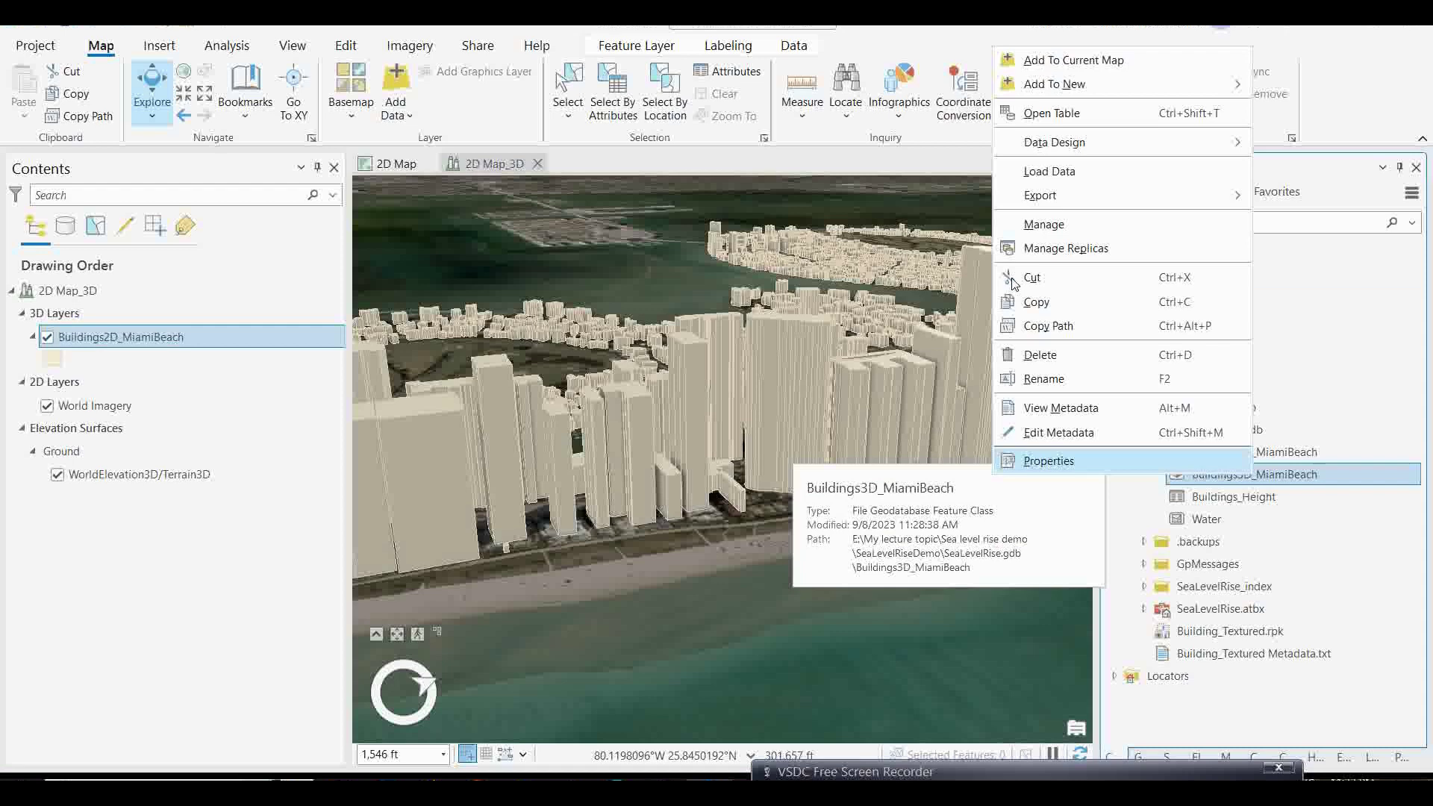
left_click(1066, 61)
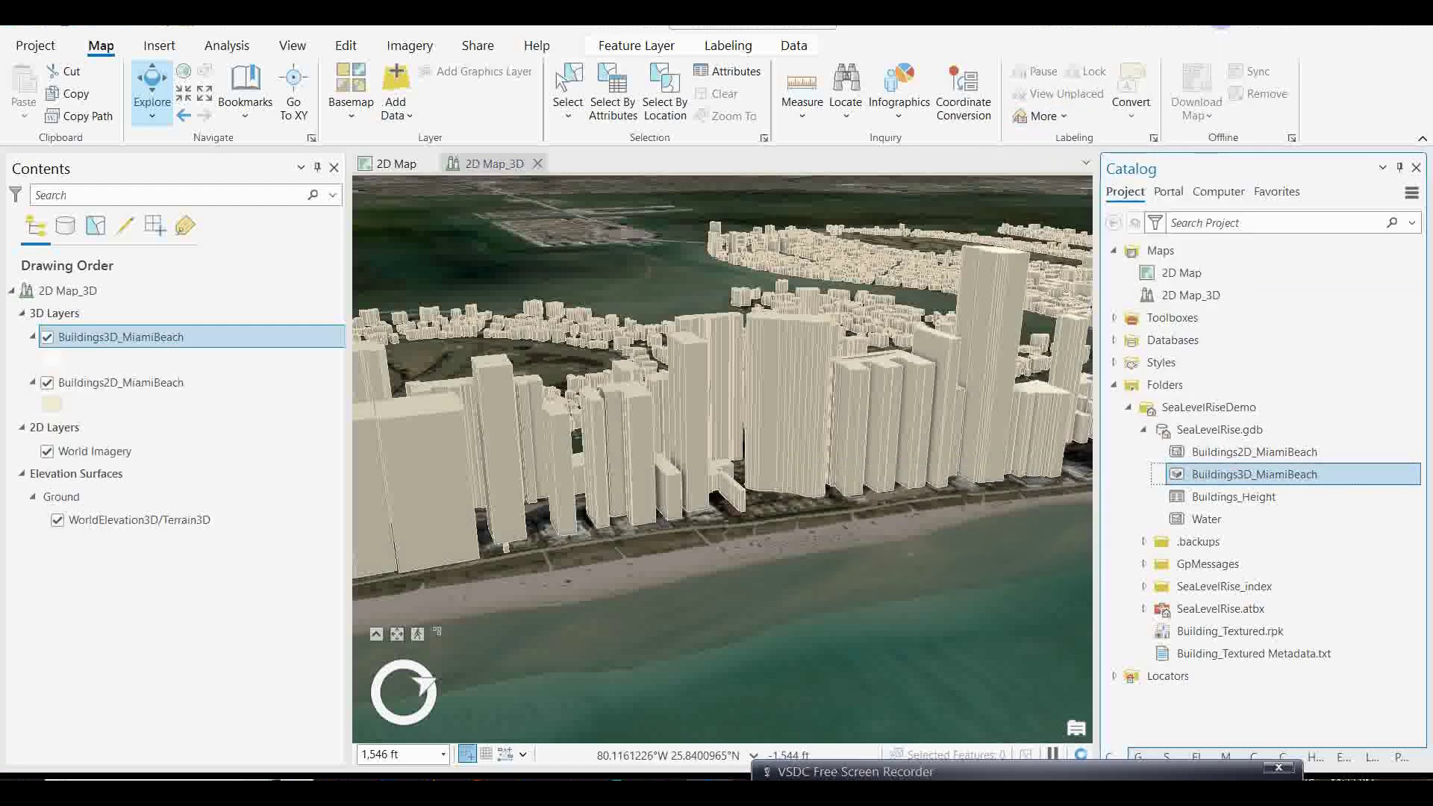
left_click(48, 383)
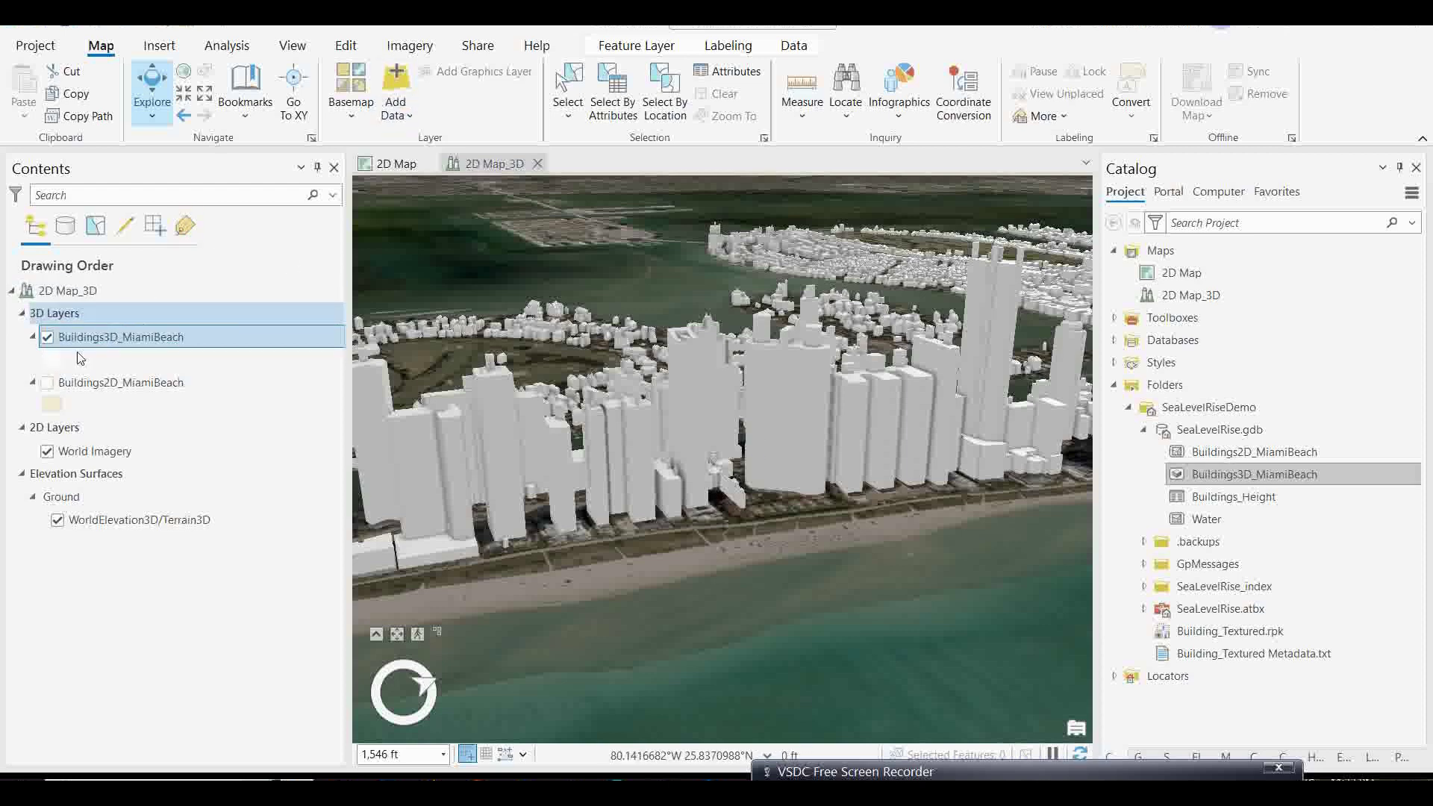
- Change the Buildings3D_MiamiBeach mesh symbol's layer from Material fill to Procedural fill
left_click(616, 46)
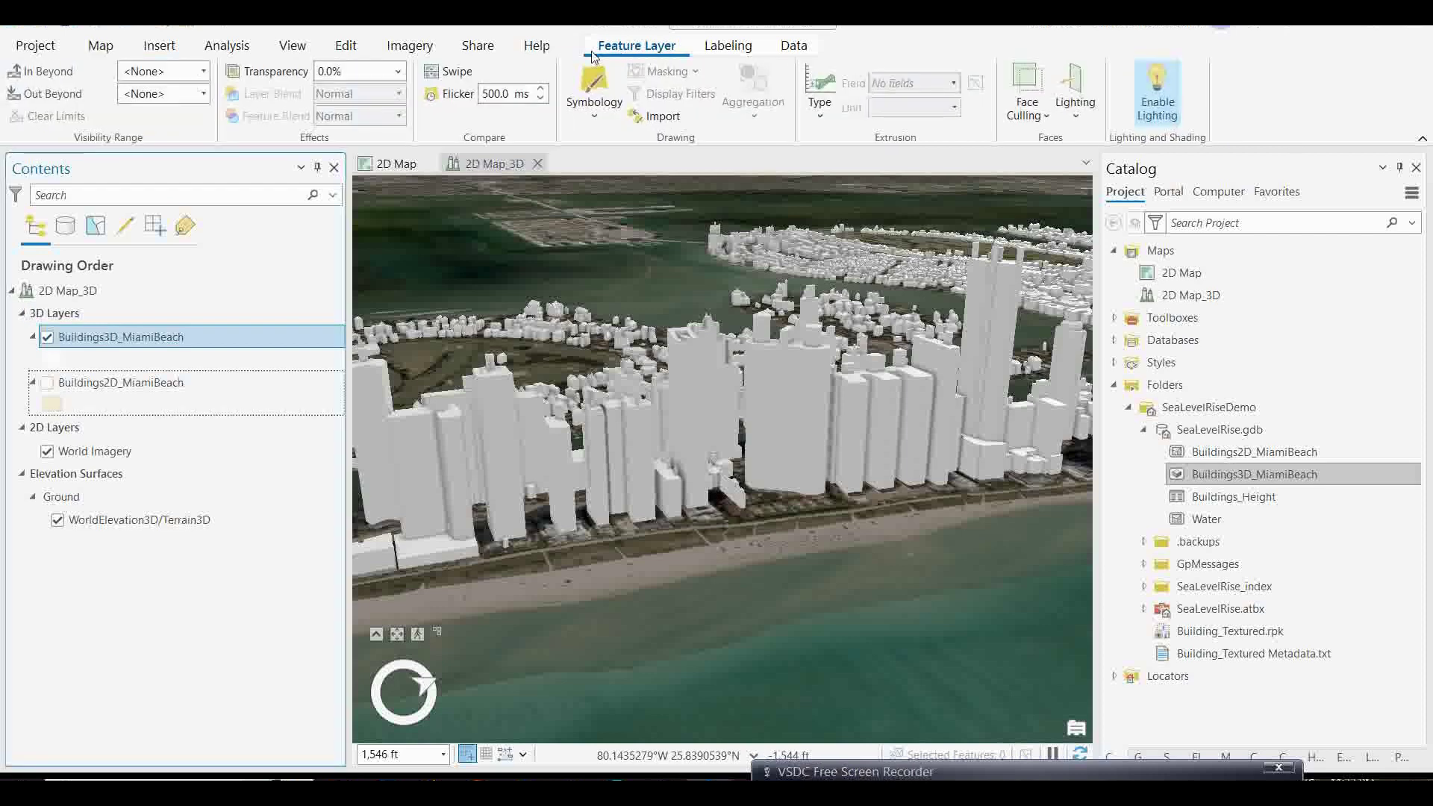
left_click(573, 78)
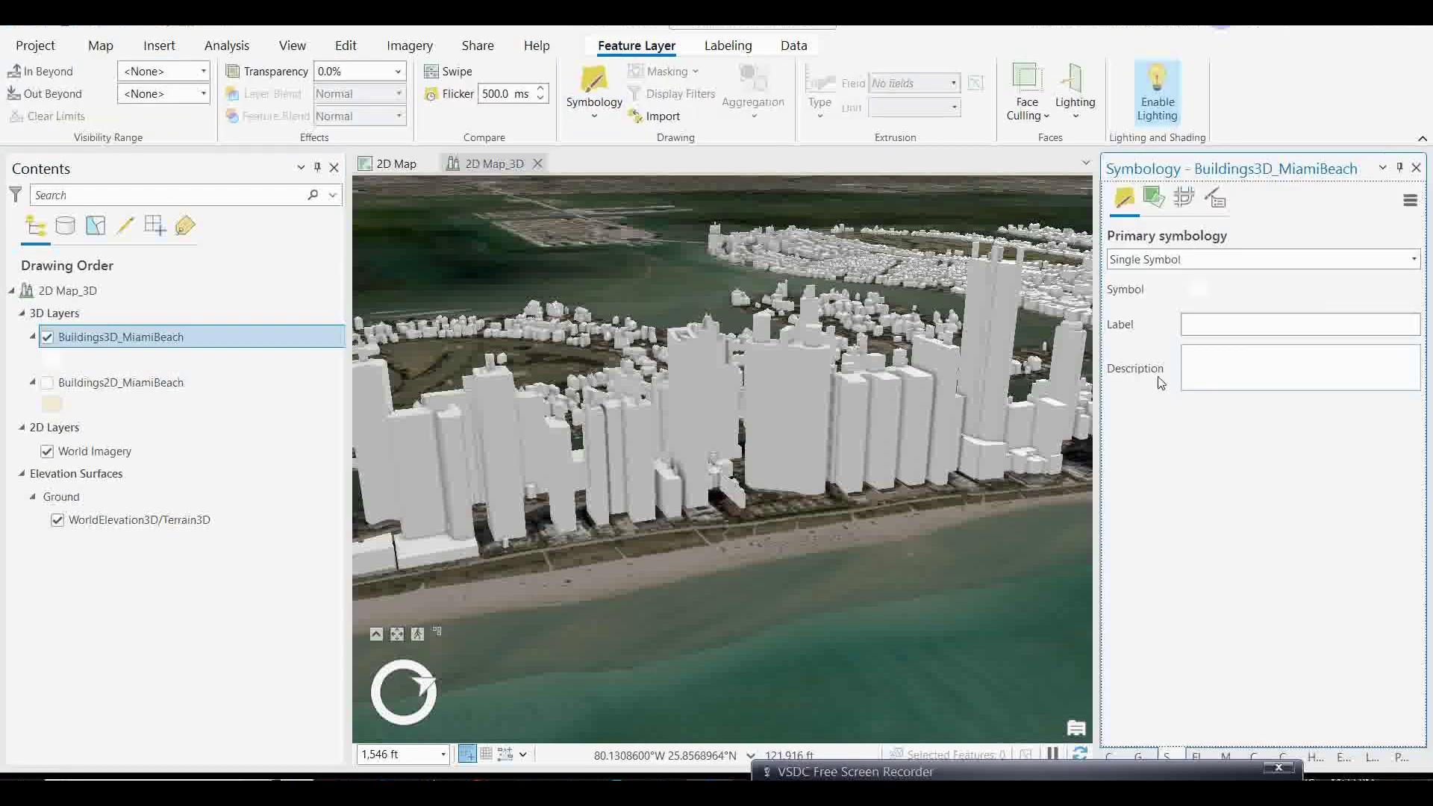
left_click(1196, 292)
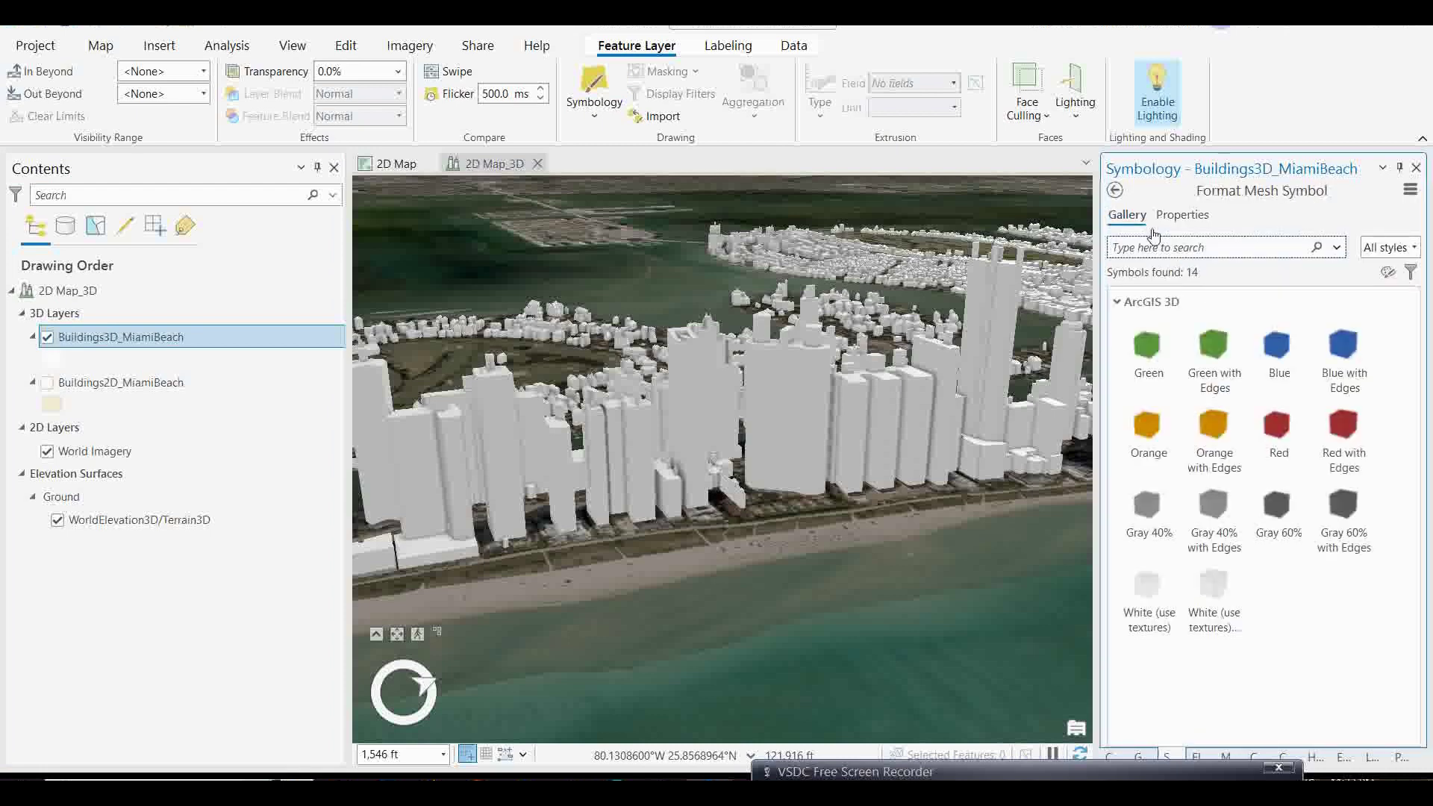
left_click(1185, 217)
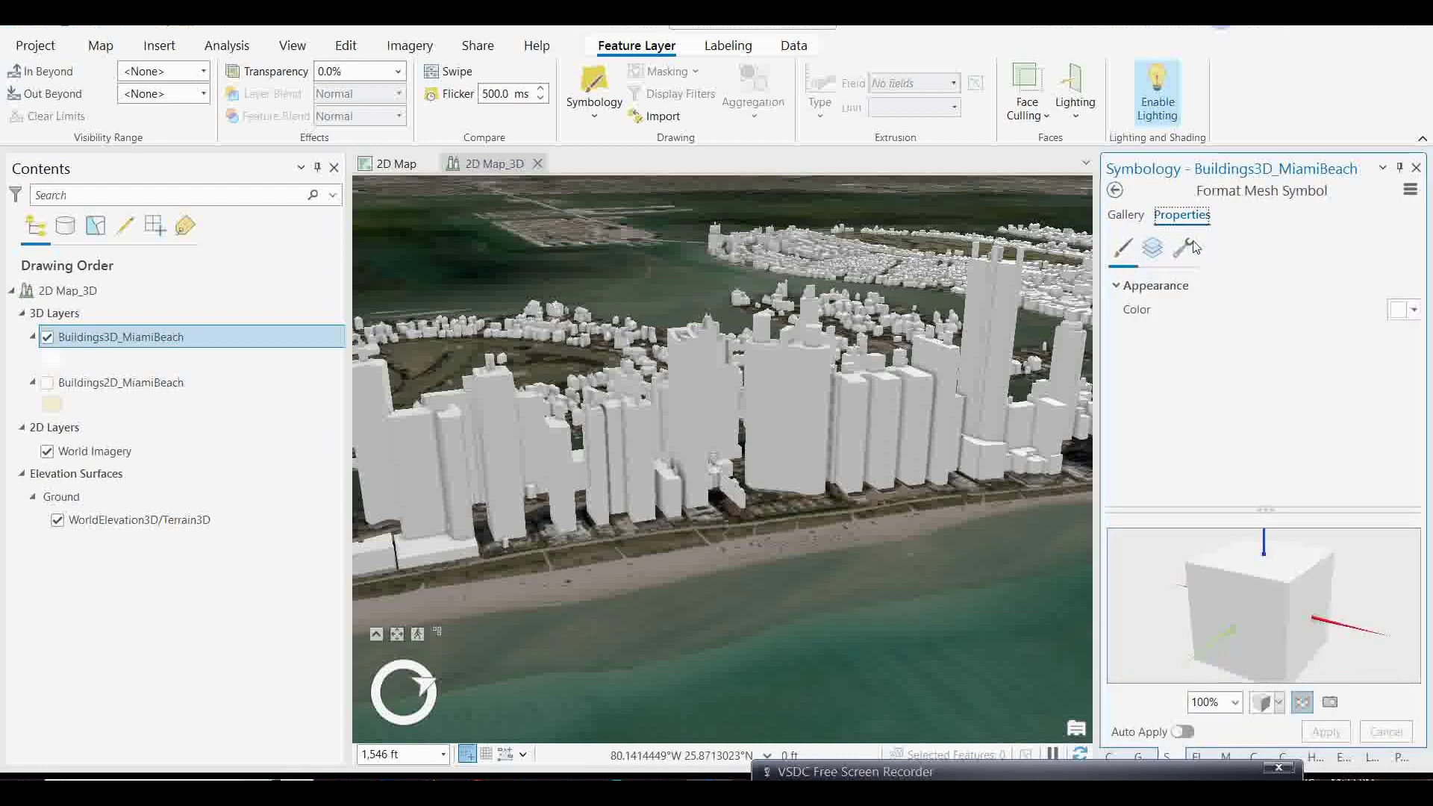
left_click(1128, 216)
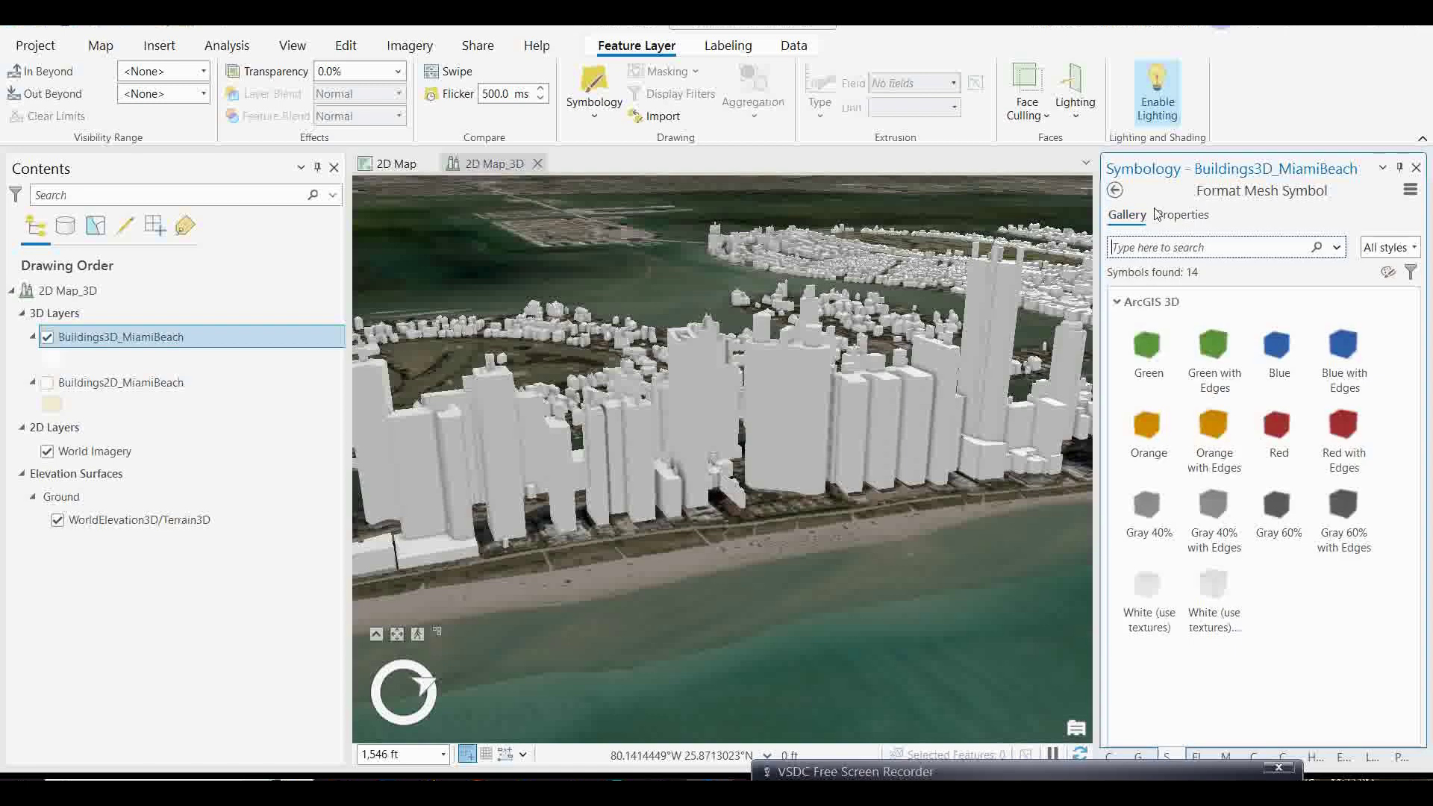
left_click(1182, 218)
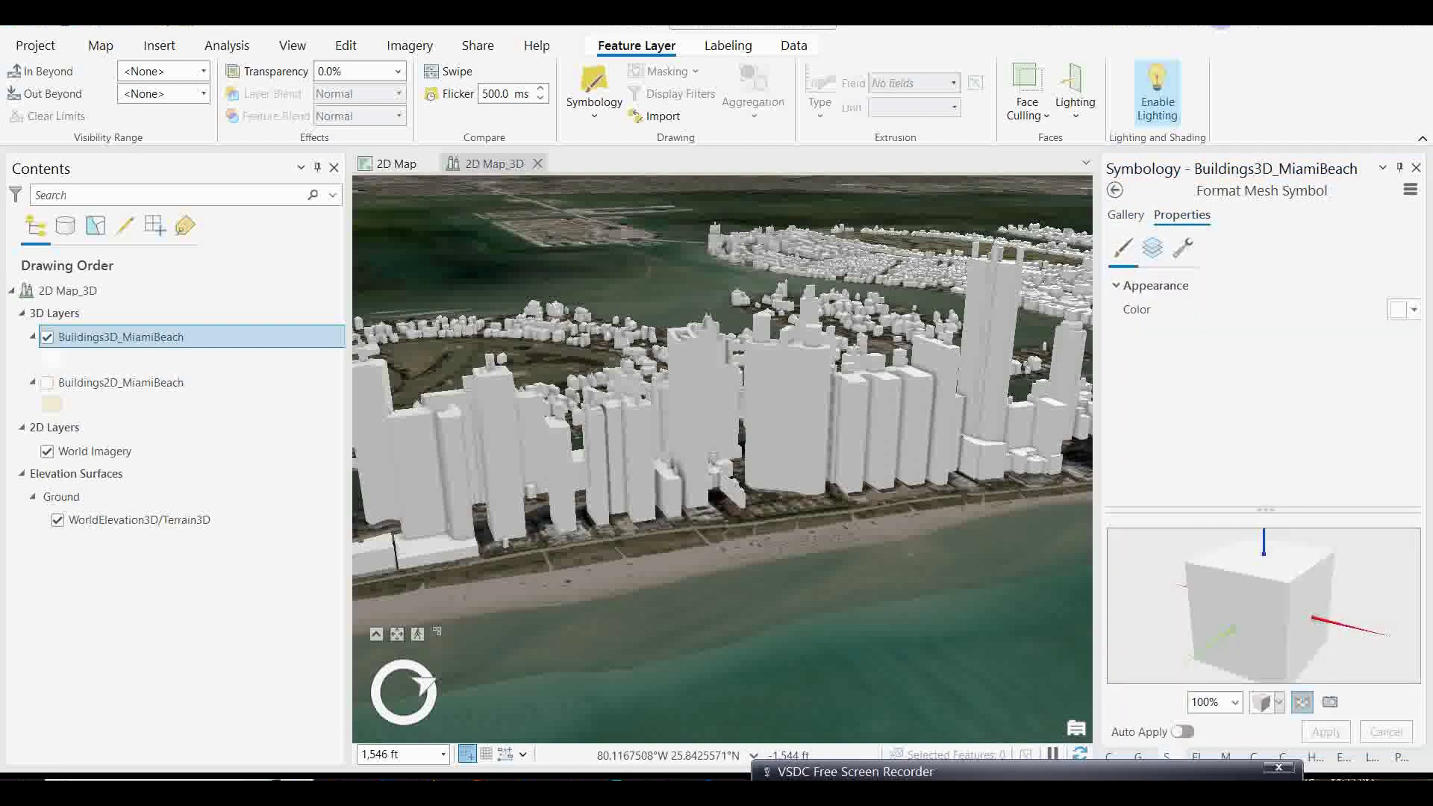
left_click(1154, 258)
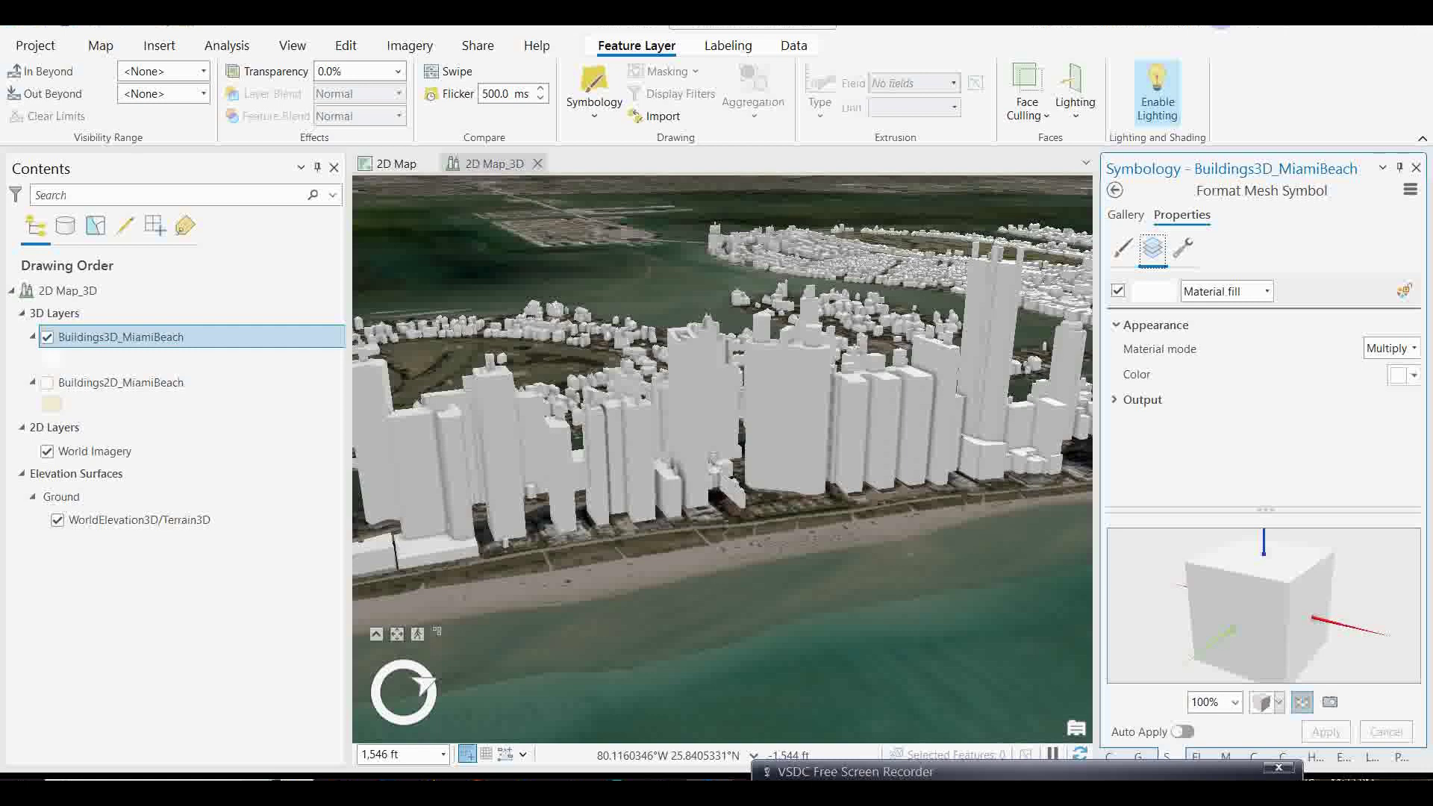
left_click(1266, 292)
left_click(1239, 329)
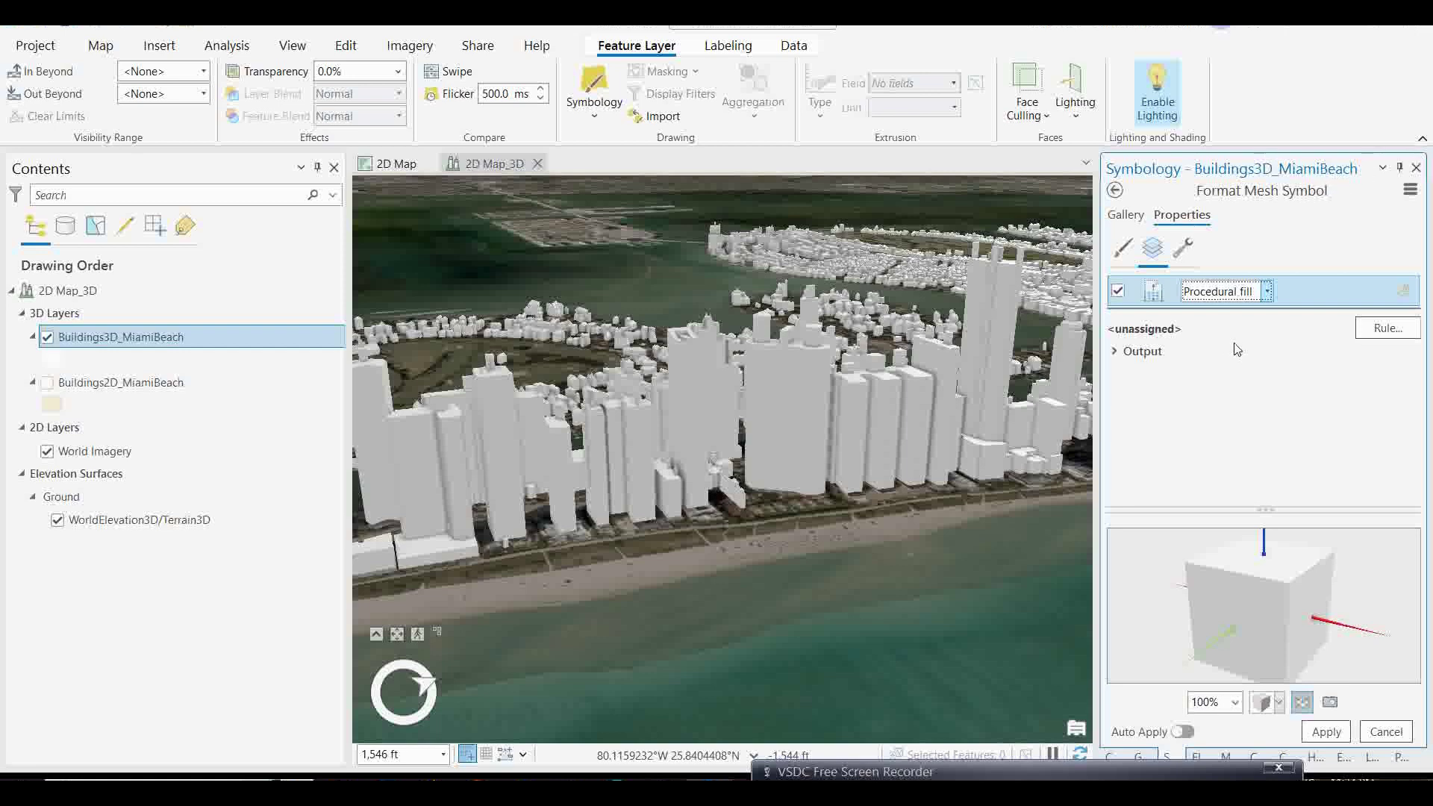
- Assign the Building_Textured.rpk rule package to the buildings' procedural fill and apply the symbol
left_click(1383, 329)
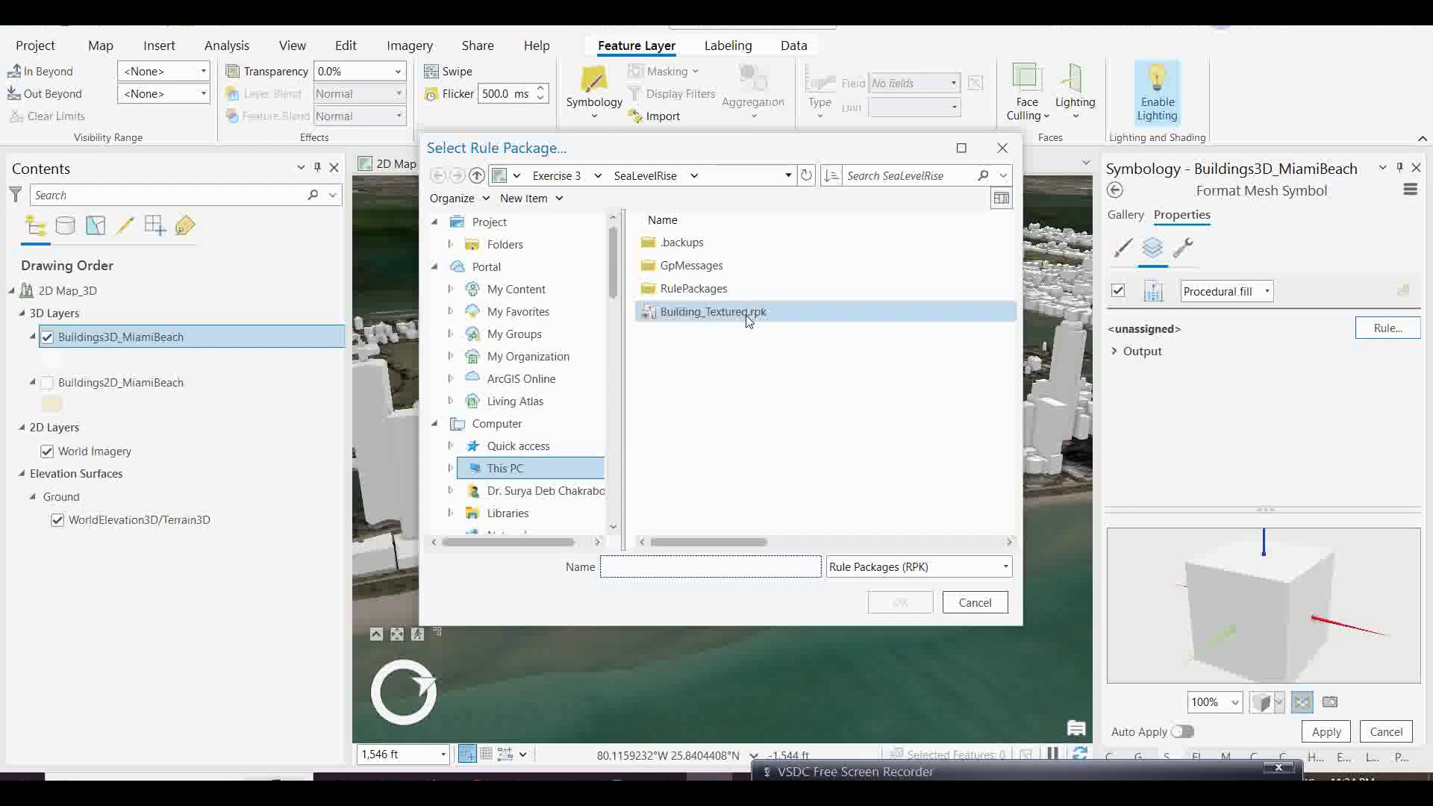
left_click(695, 317)
left_click(899, 604)
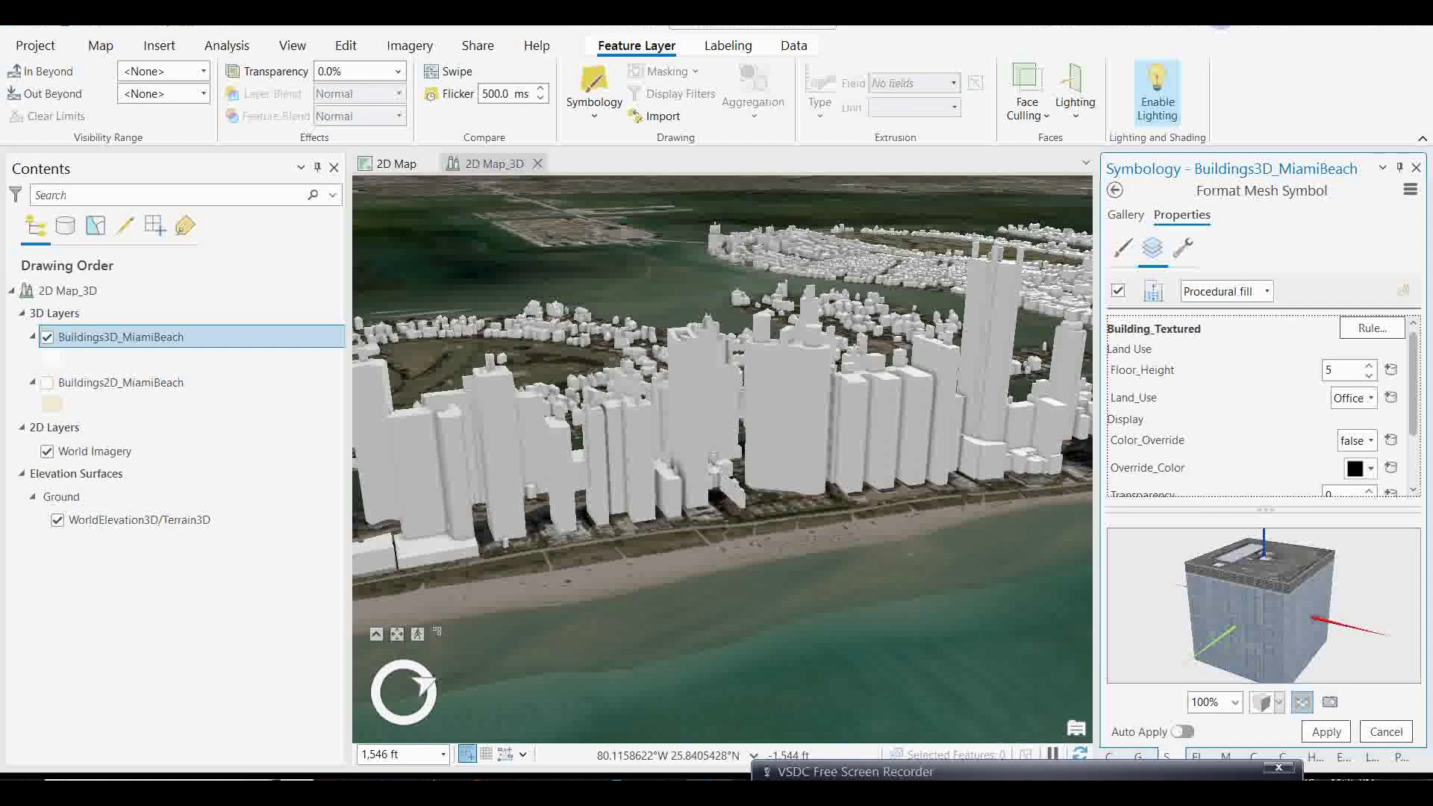
left_click(1319, 729)
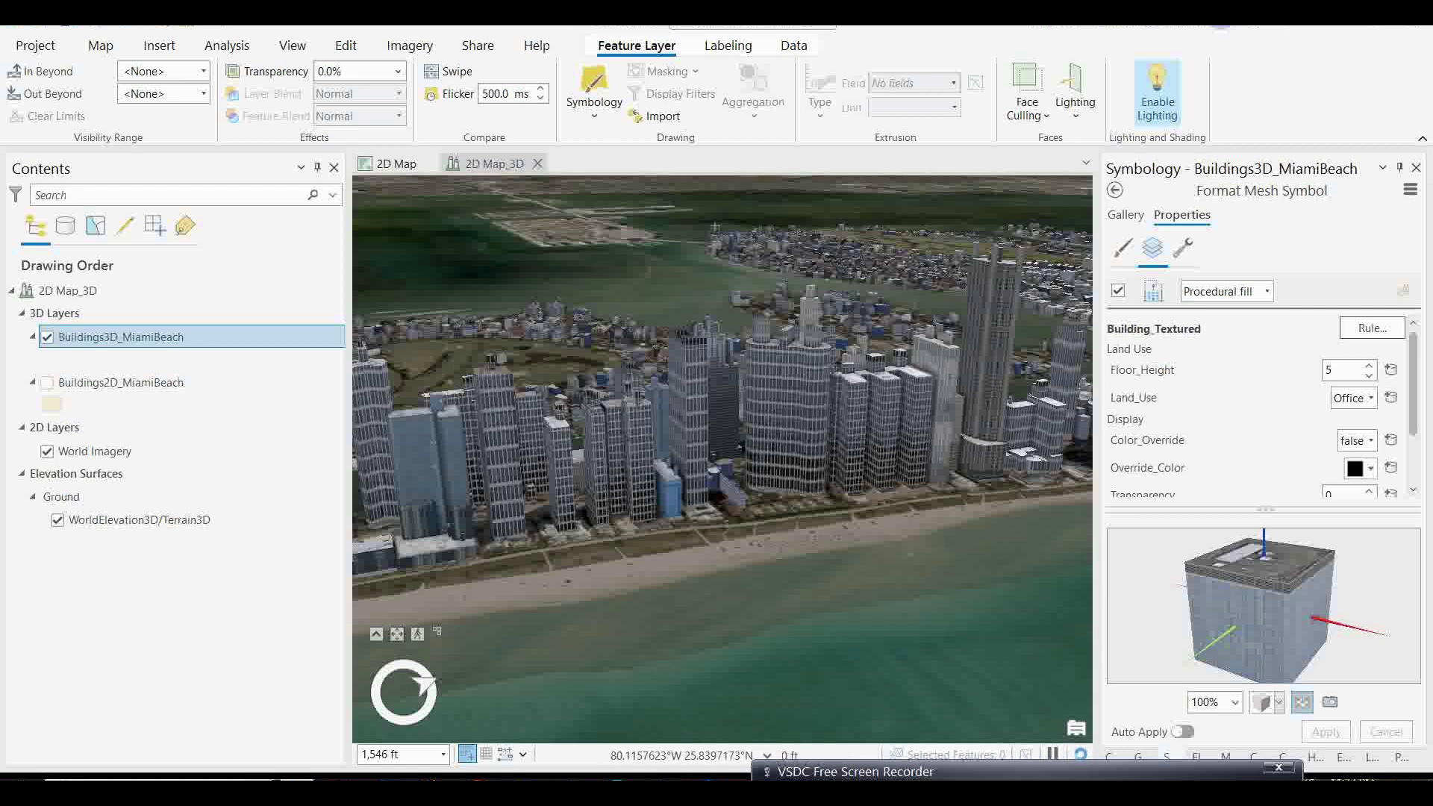
- Add the Water feature class from SeaLevelRise.gdb to the current scene
left_click(1110, 758)
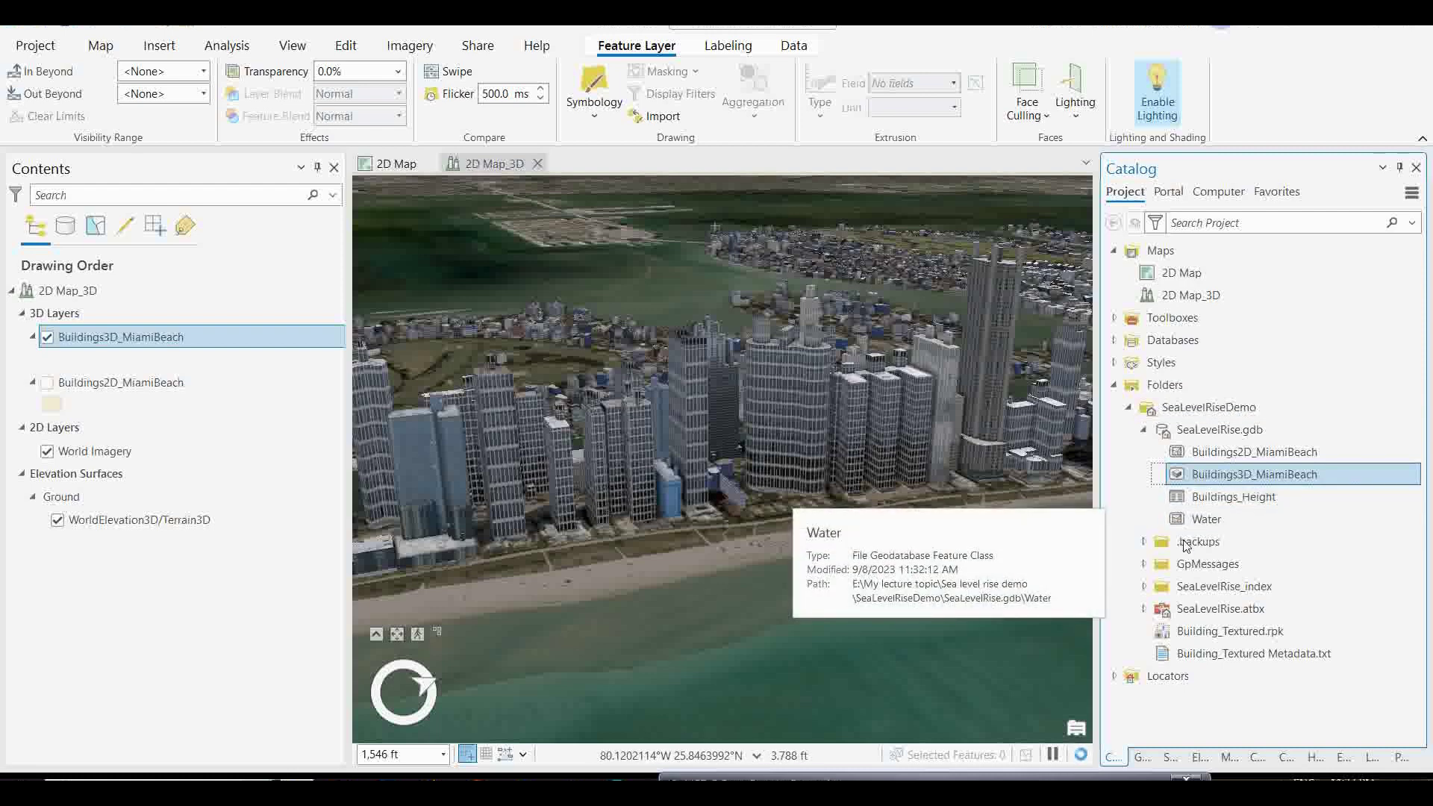
right_click(1196, 519)
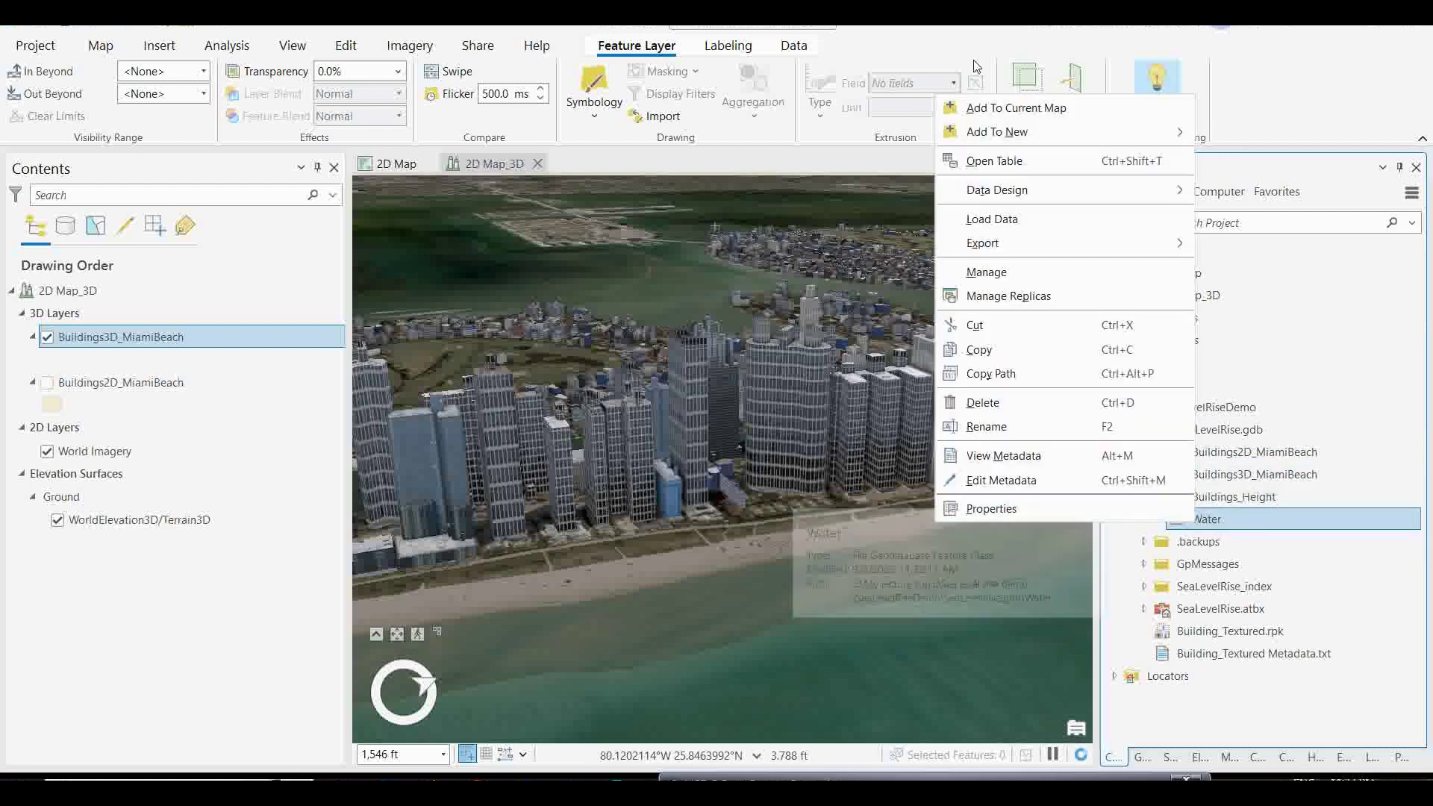
left_click(992, 107)
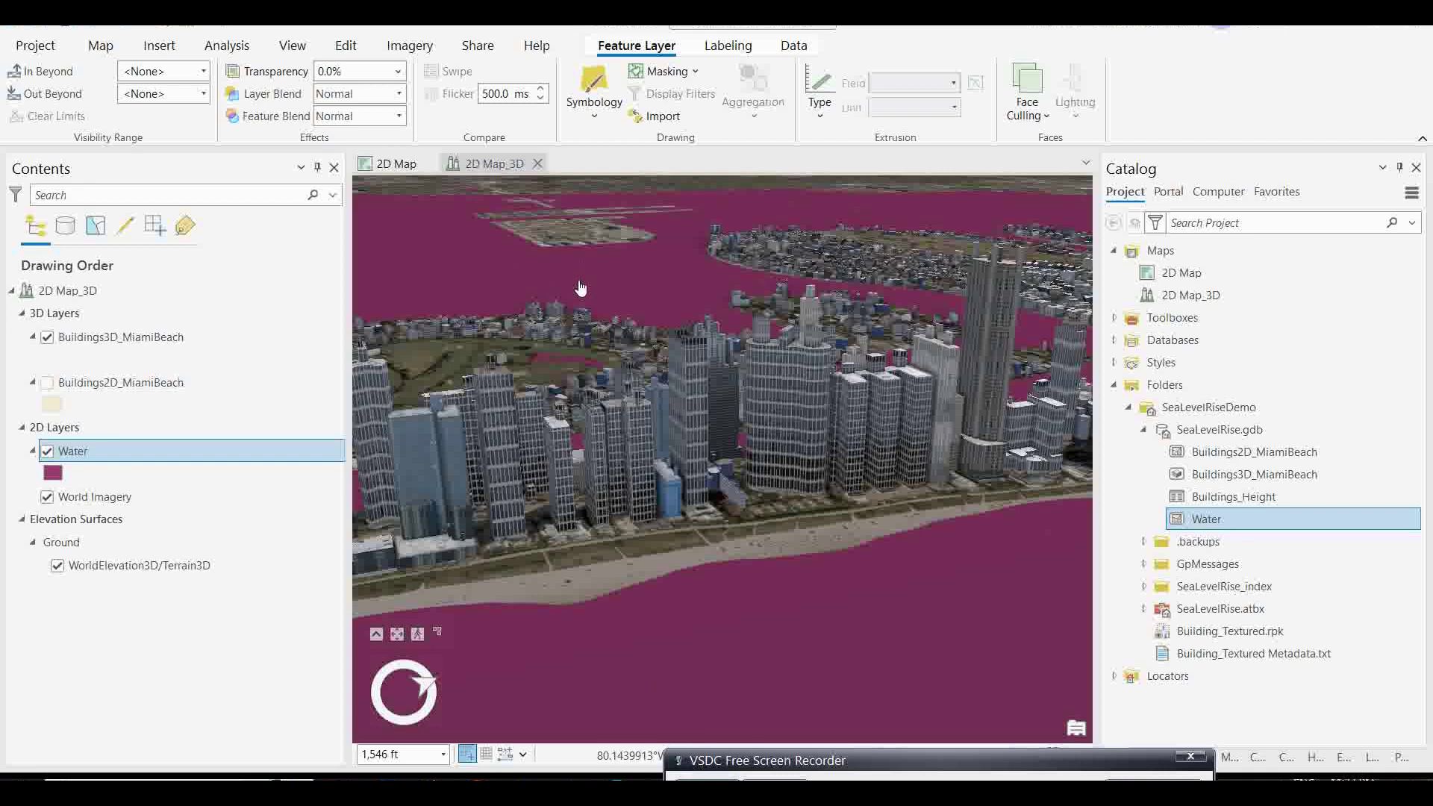
- Find the Tropical Water symbol in the symbol gallery and assign it to the Water layer
left_click(58, 478)
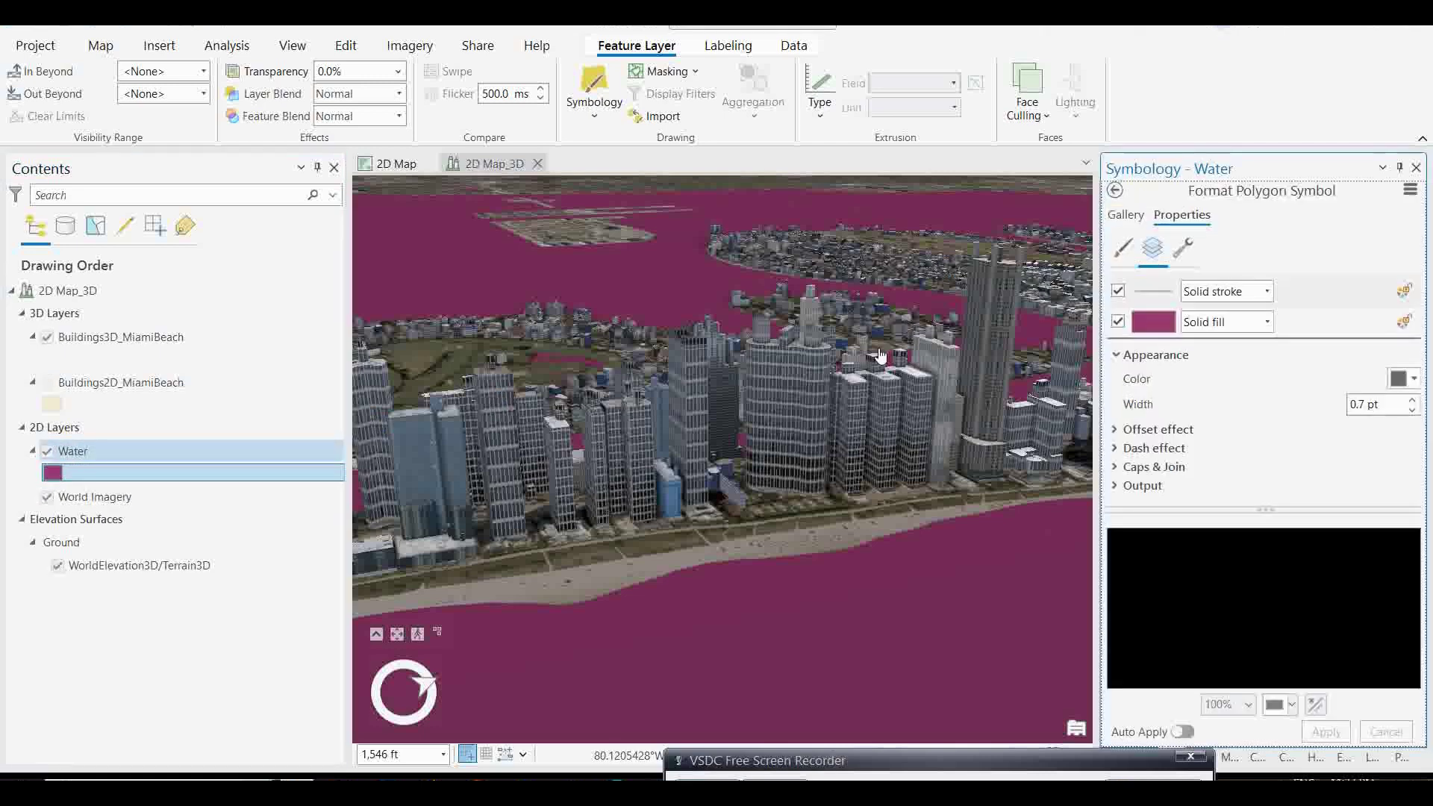
left_click(1125, 215)
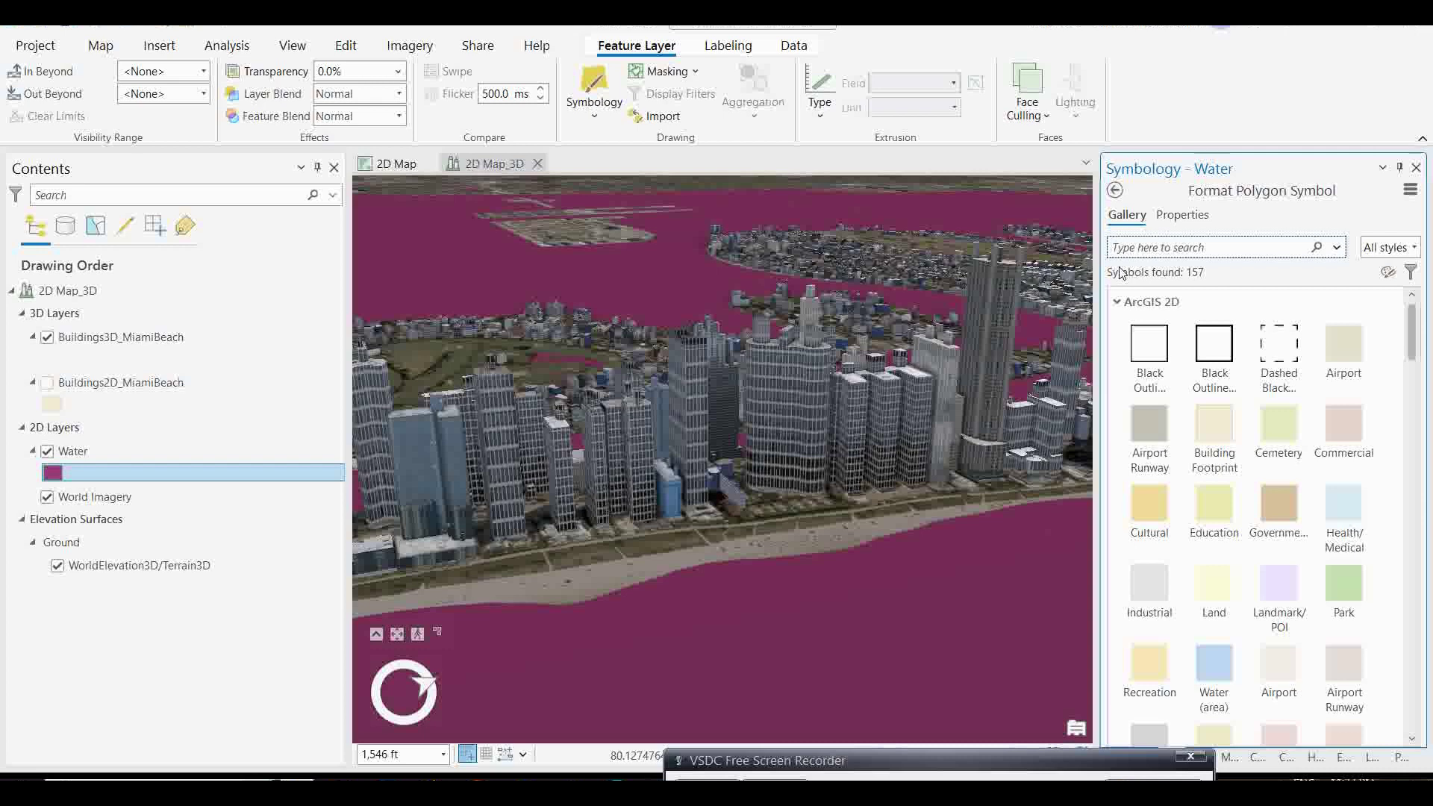
type("Tropical water")
key("Return")
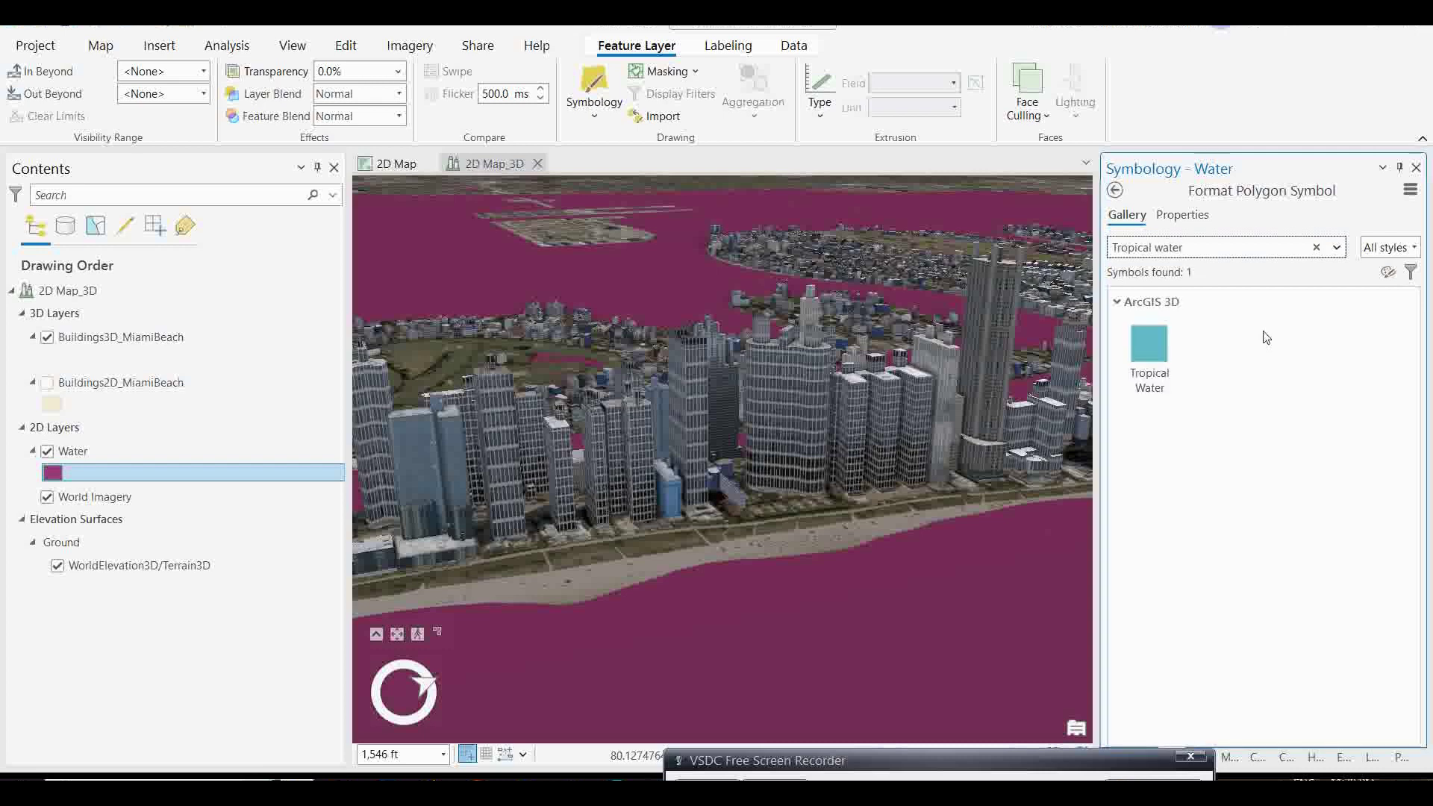
left_click(1149, 354)
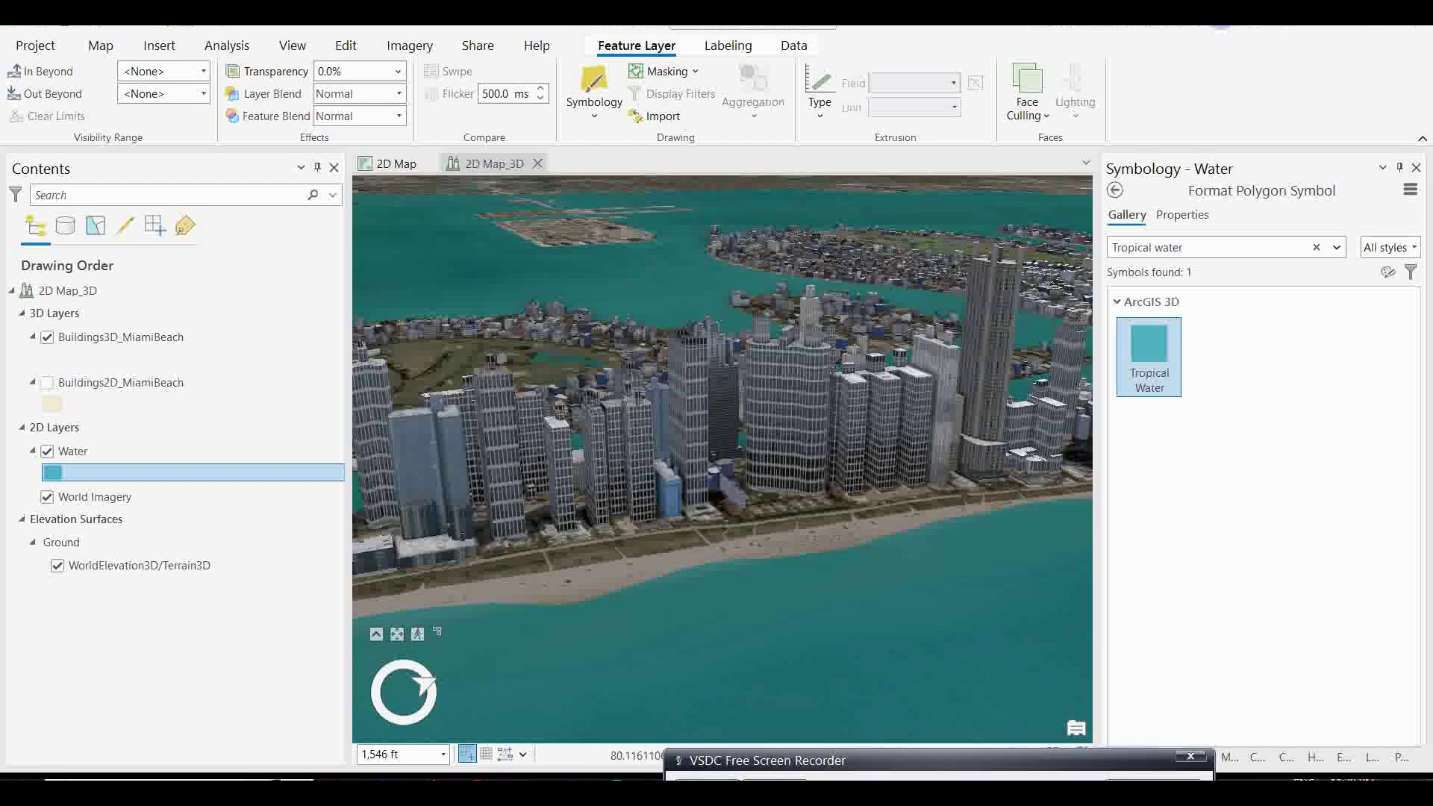
- Set the waterbody size of the Water layer's animated fill to Large and apply it
left_click(1181, 214)
scroll(1351, 373, "up", 2)
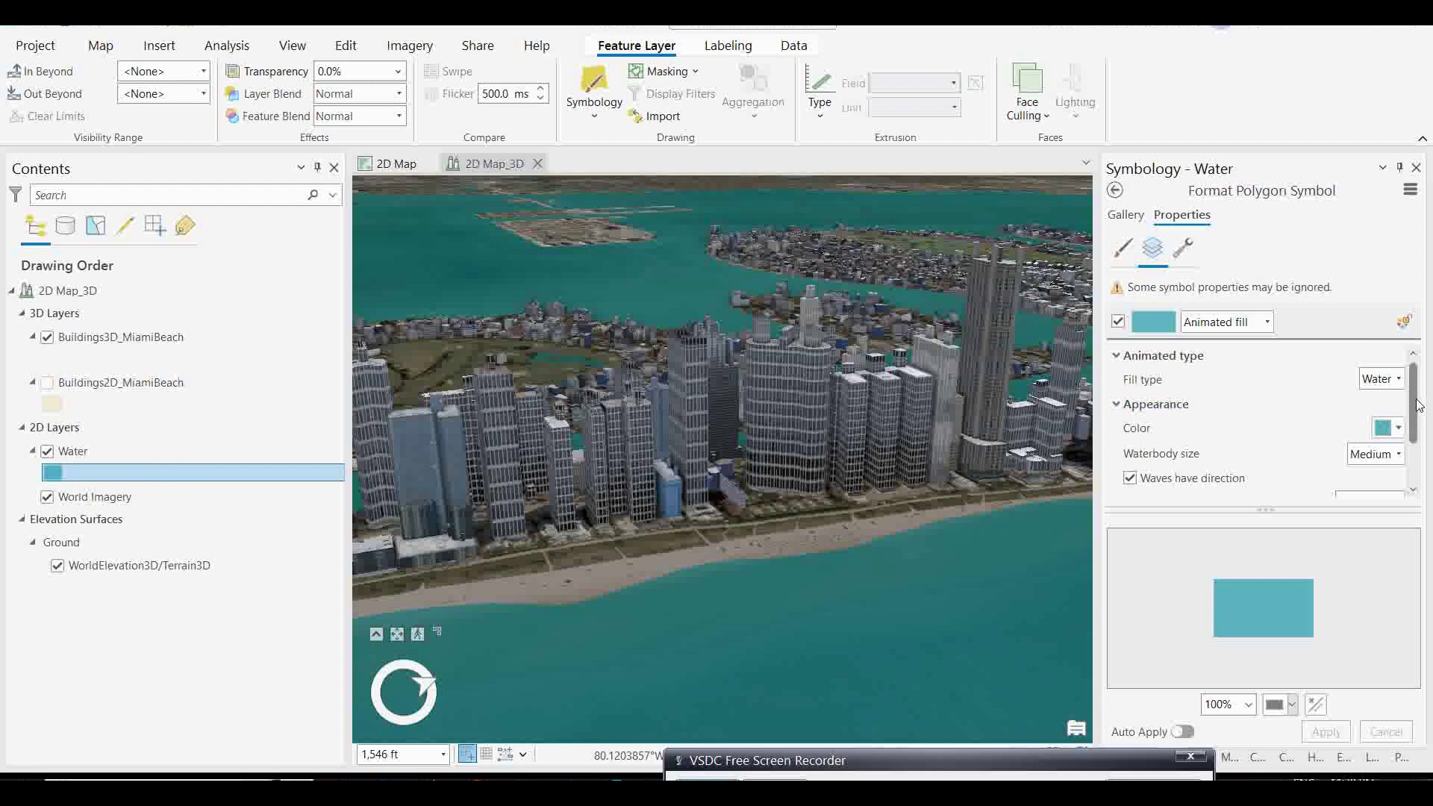
scroll(1419, 405, "down", 2)
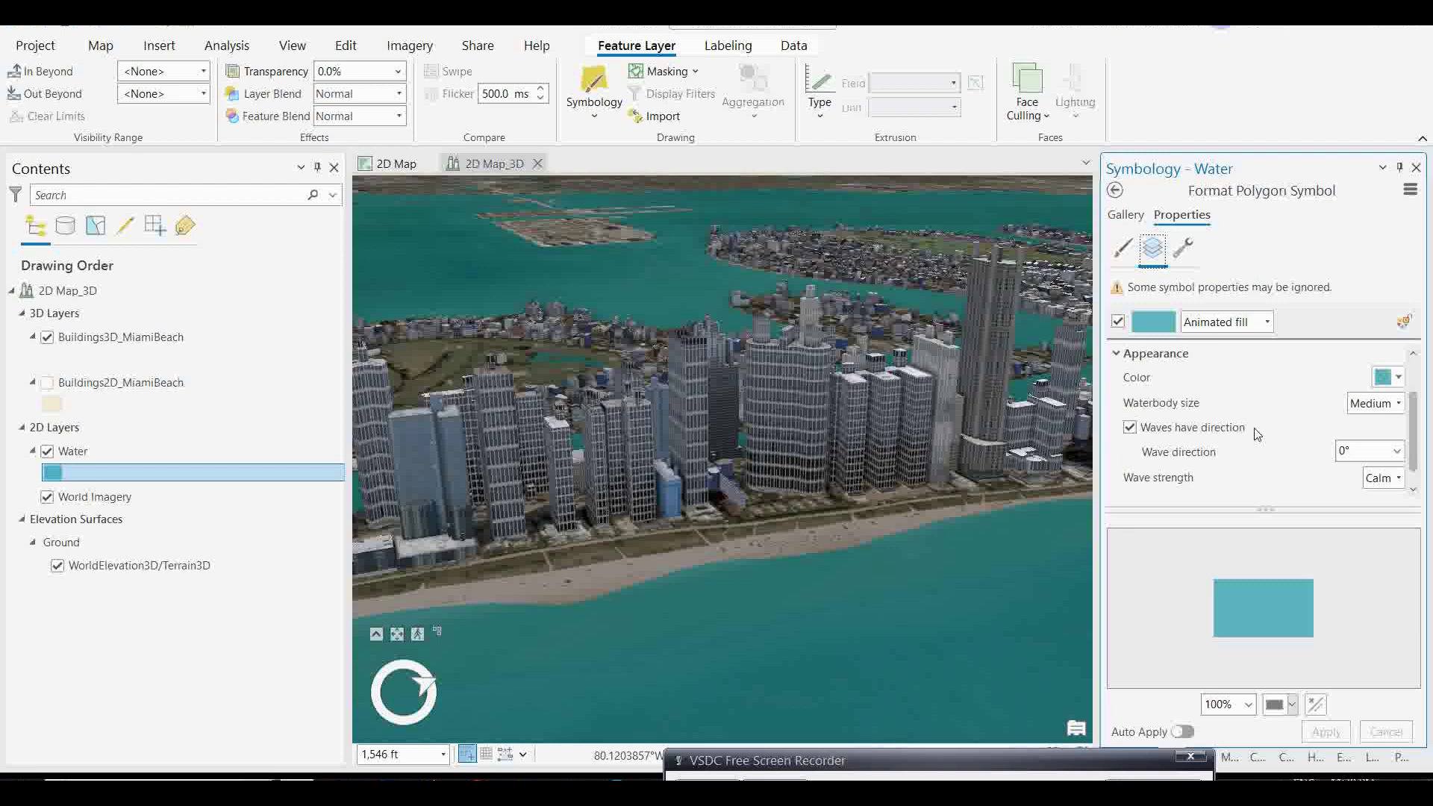
left_click(1398, 404)
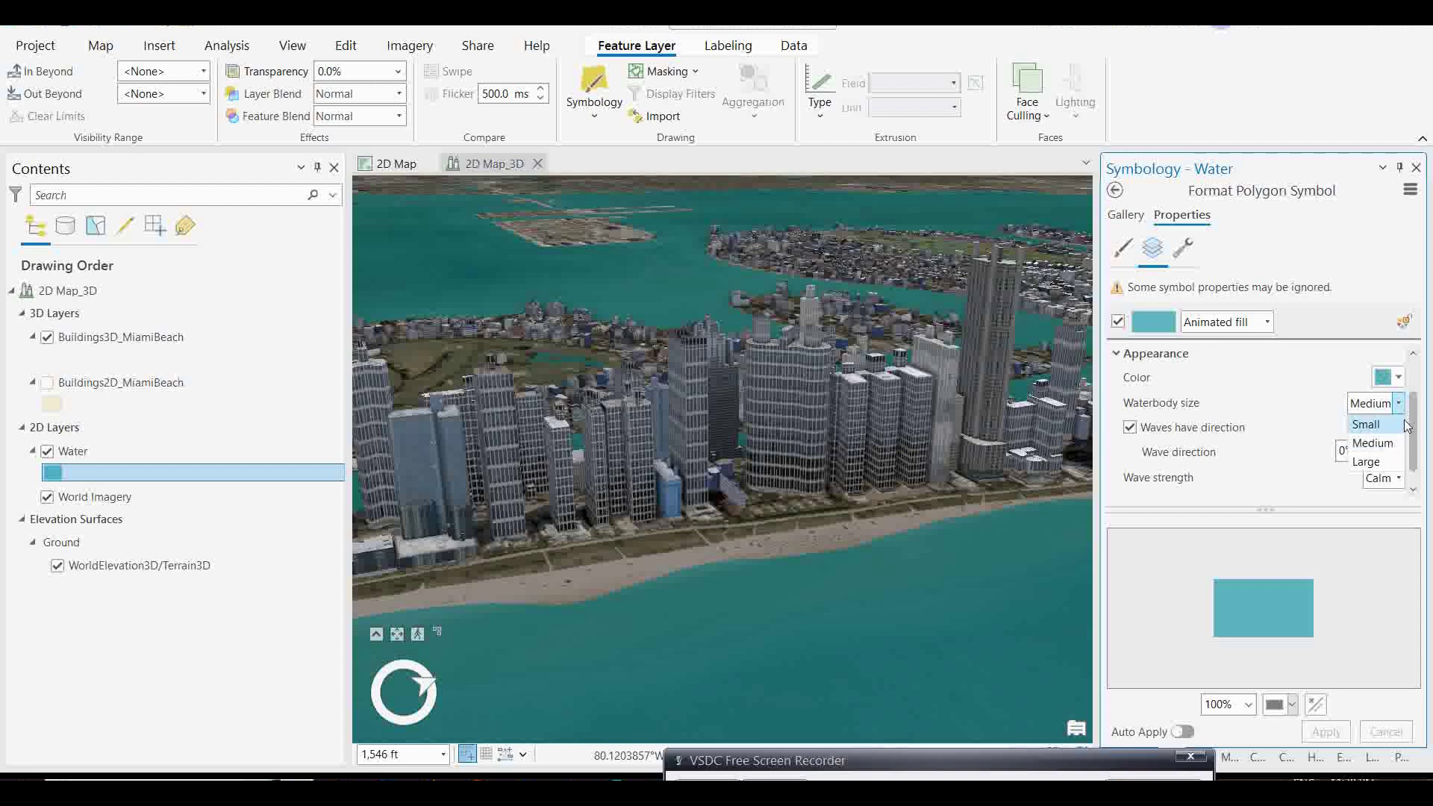
left_click(1380, 462)
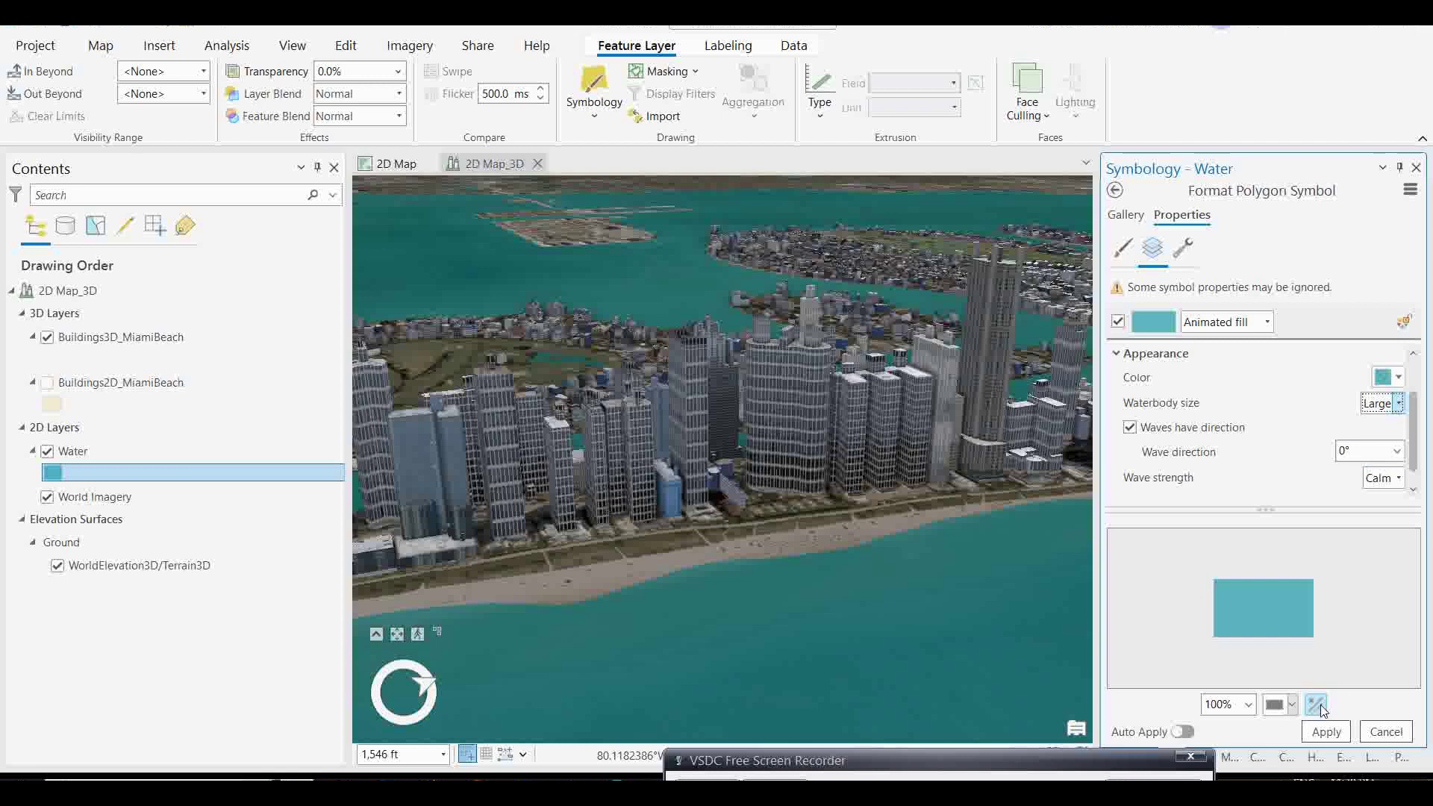
left_click(1326, 731)
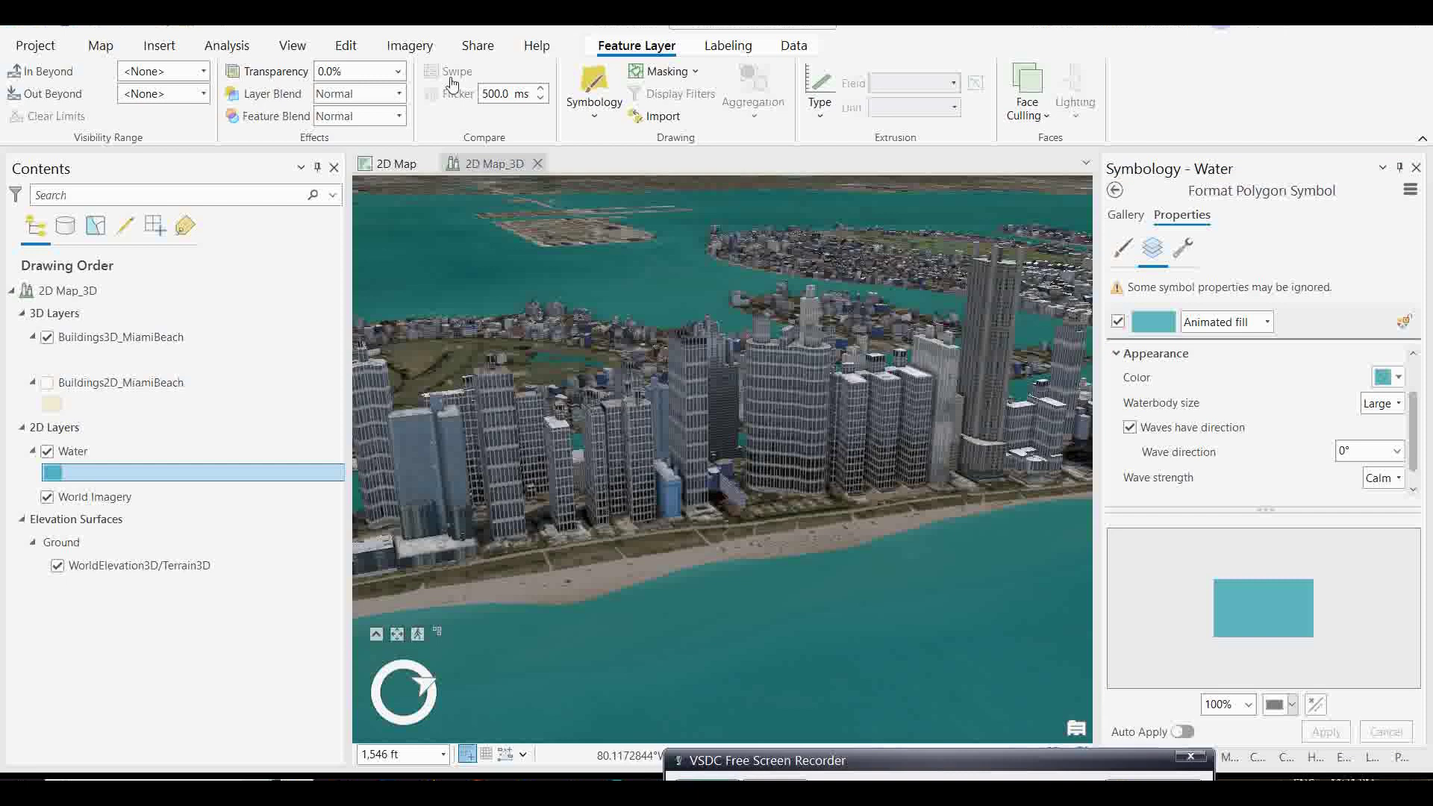
- Turn on date/time illumination for the scene and set the time of day to 4:20 PM
left_click(293, 46)
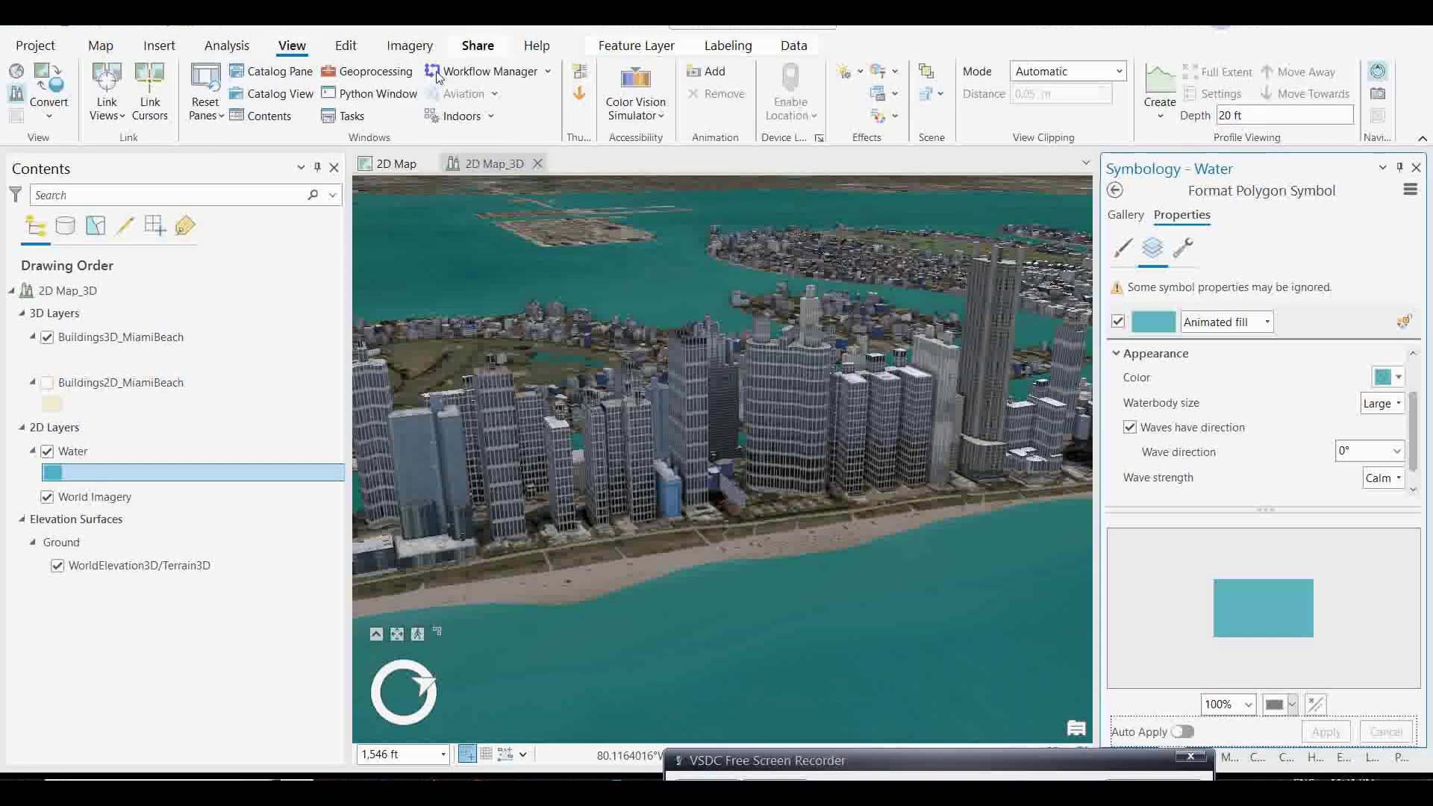
left_click(859, 74)
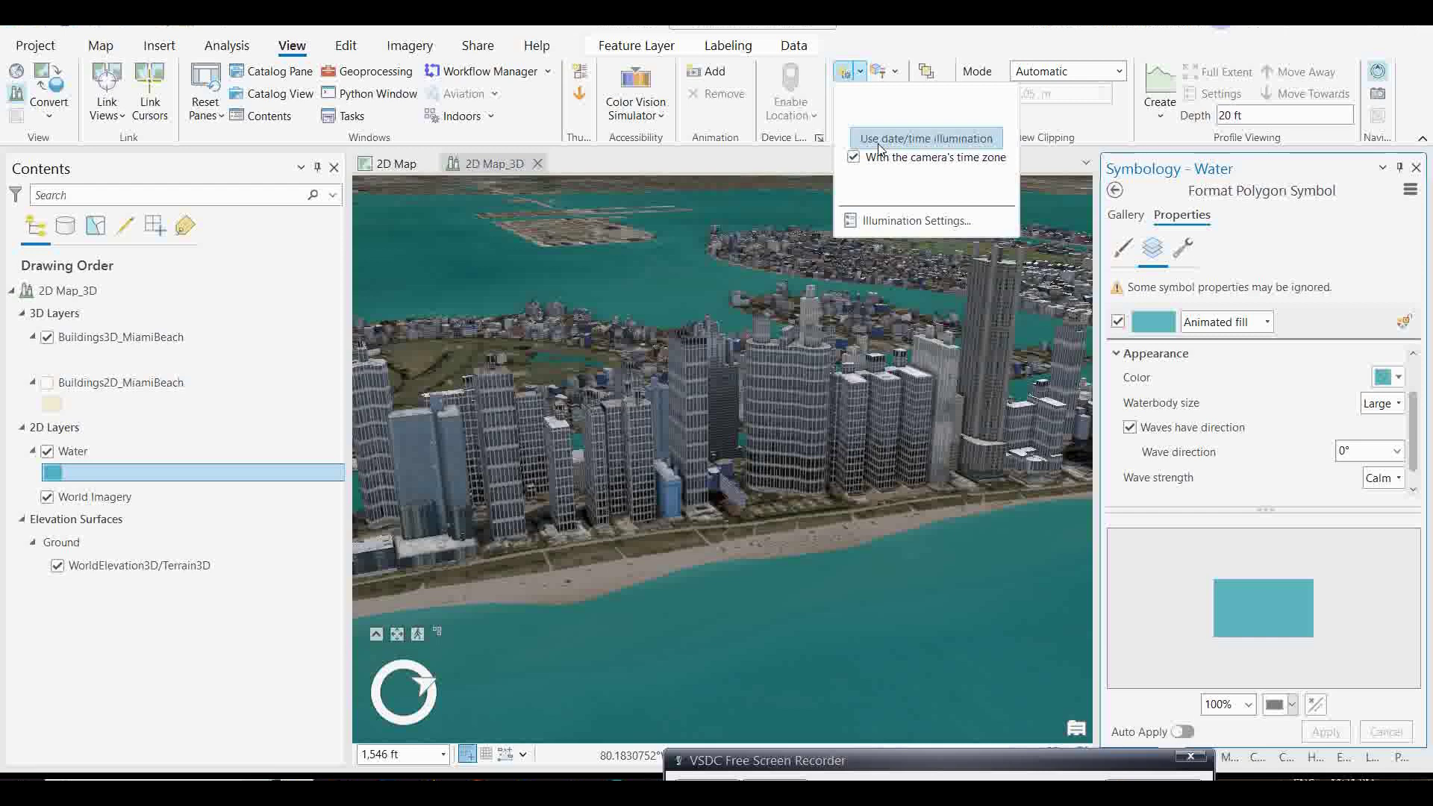
left_click(912, 144)
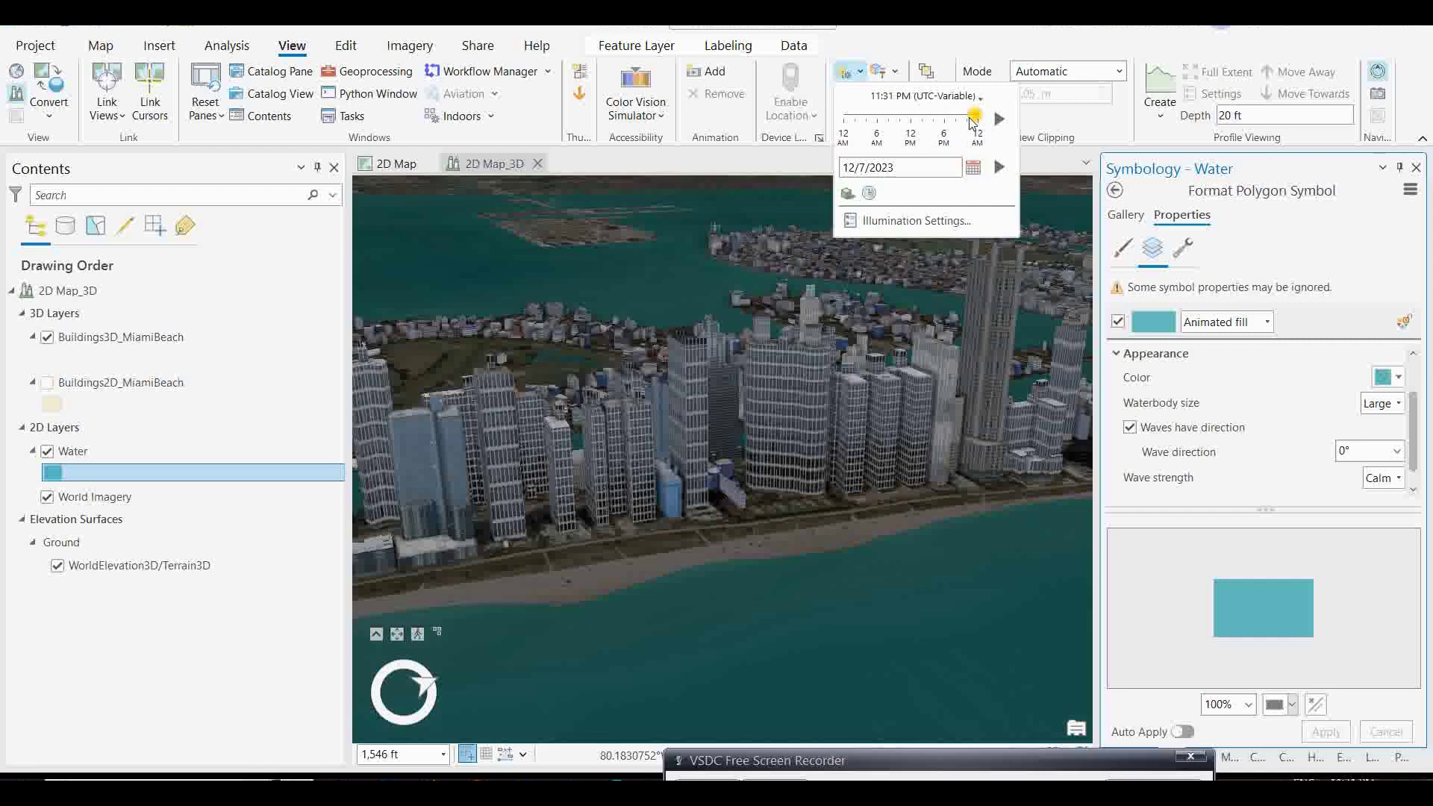
left_click_drag(972, 121, 926, 121)
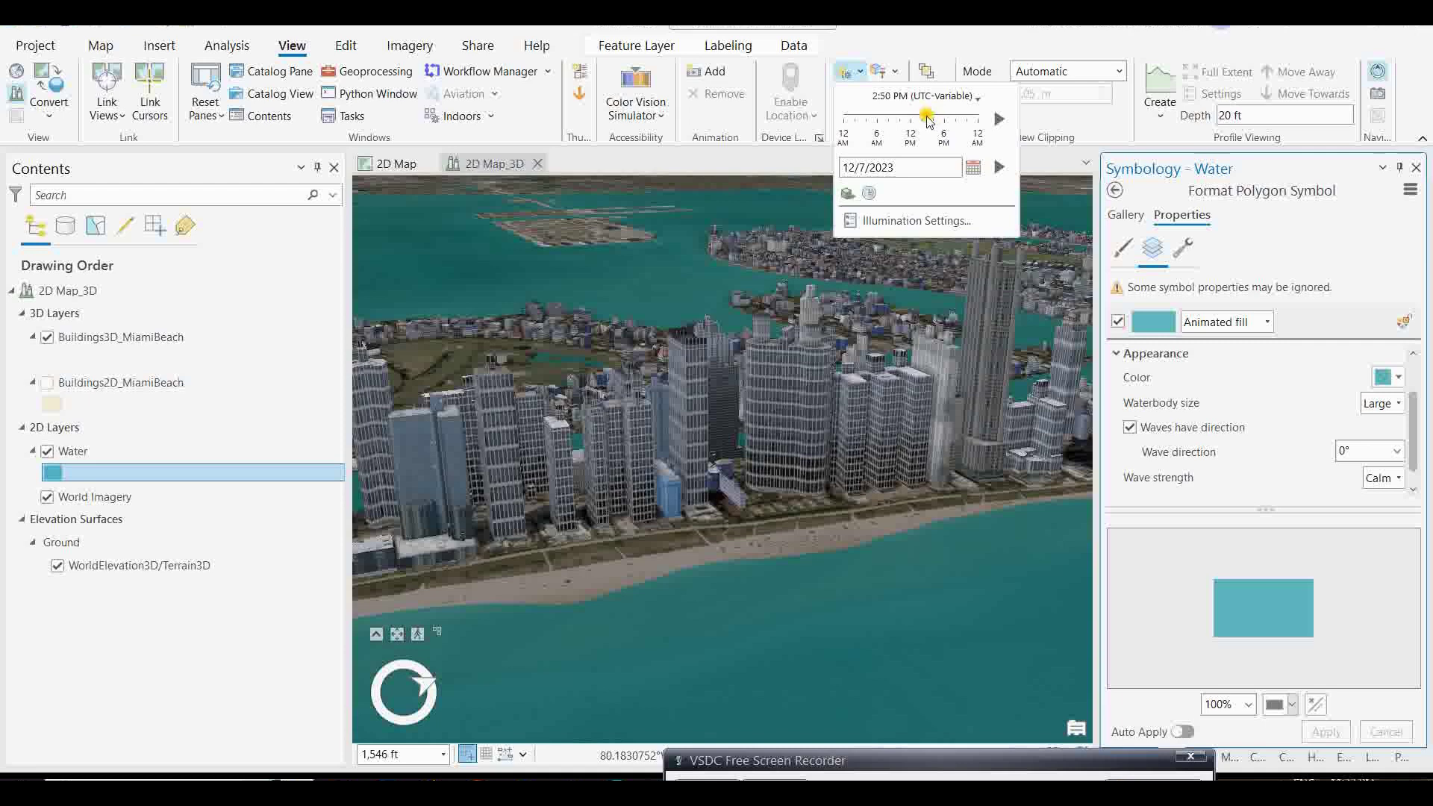
left_click_drag(928, 121, 880, 129)
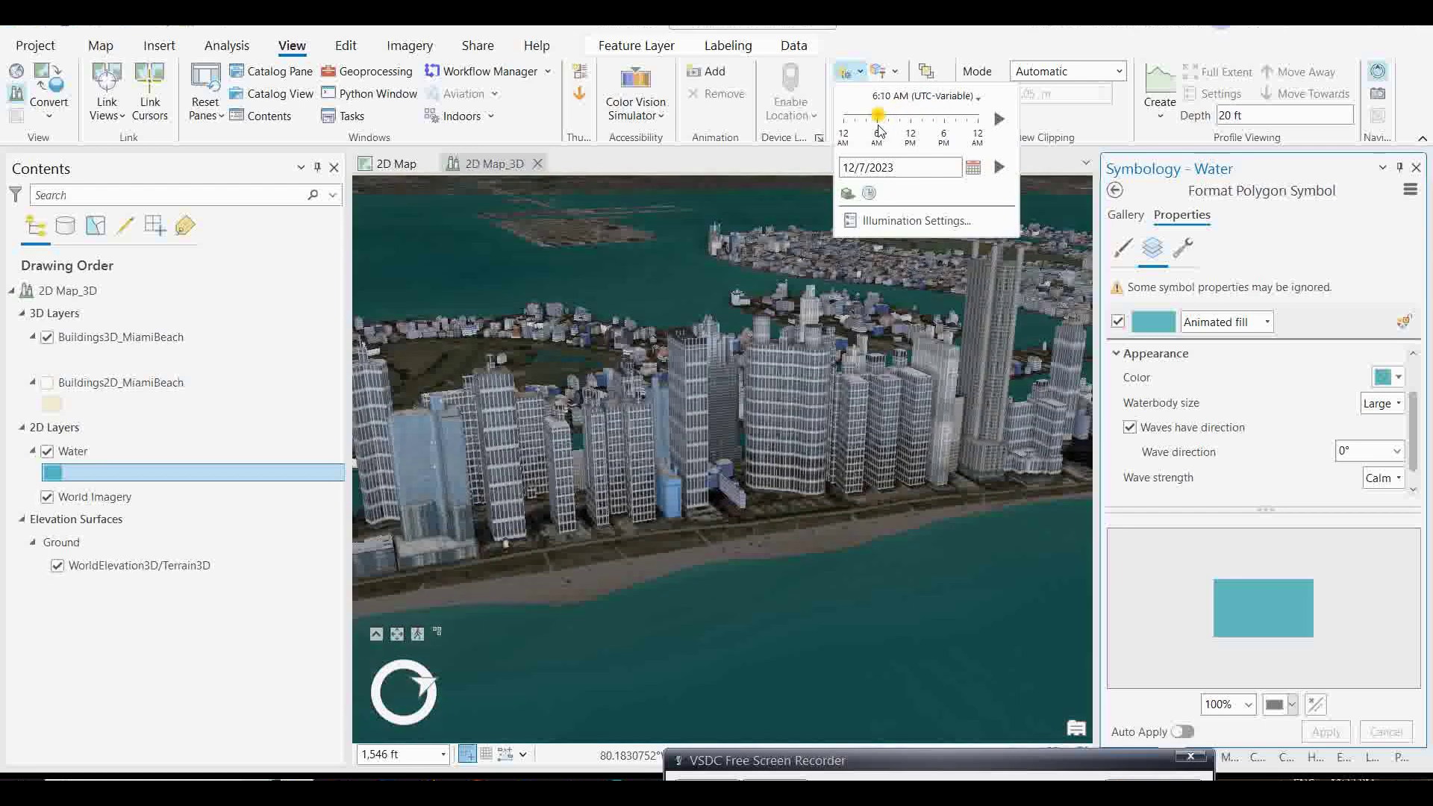
left_click_drag(880, 130, 935, 118)
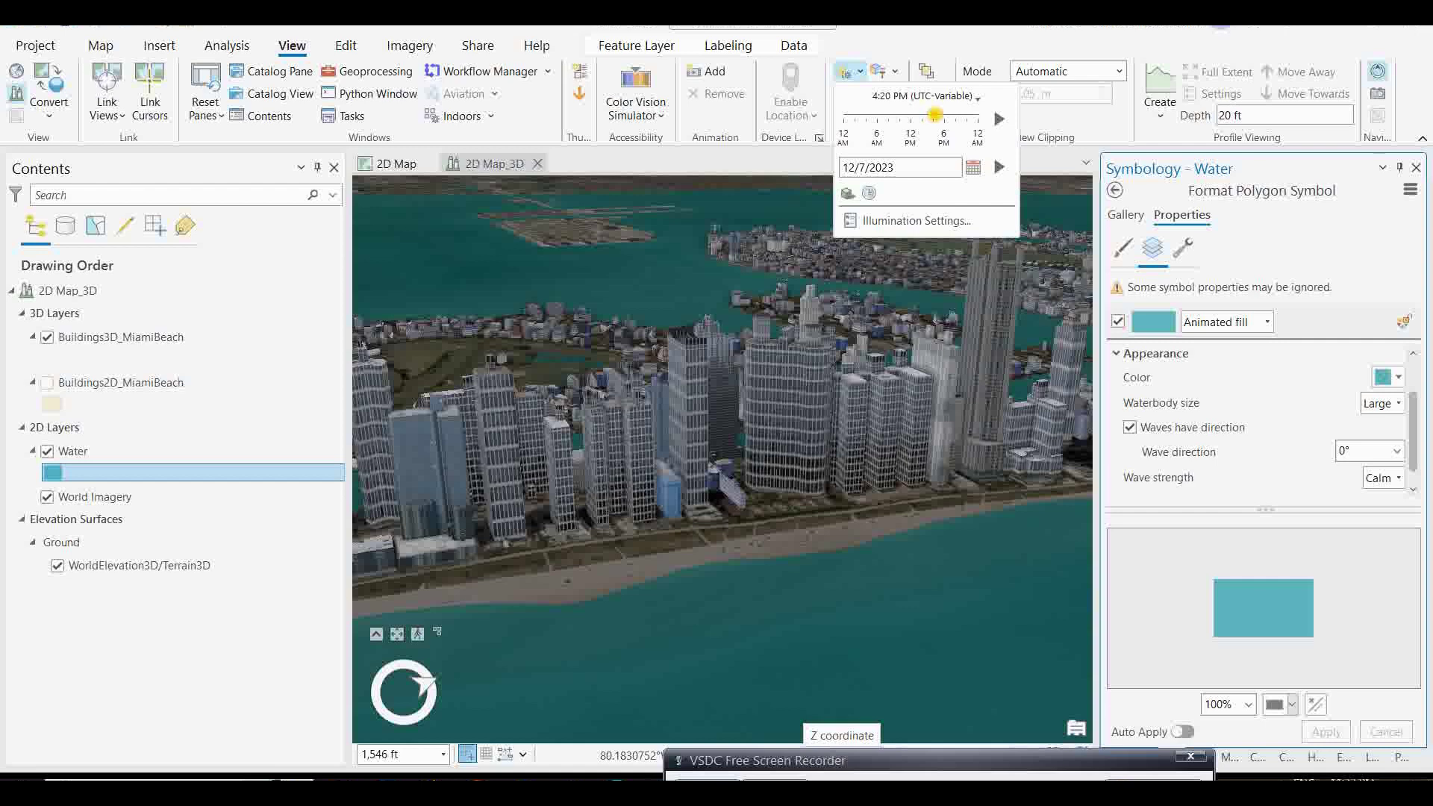
left_click(864, 705)
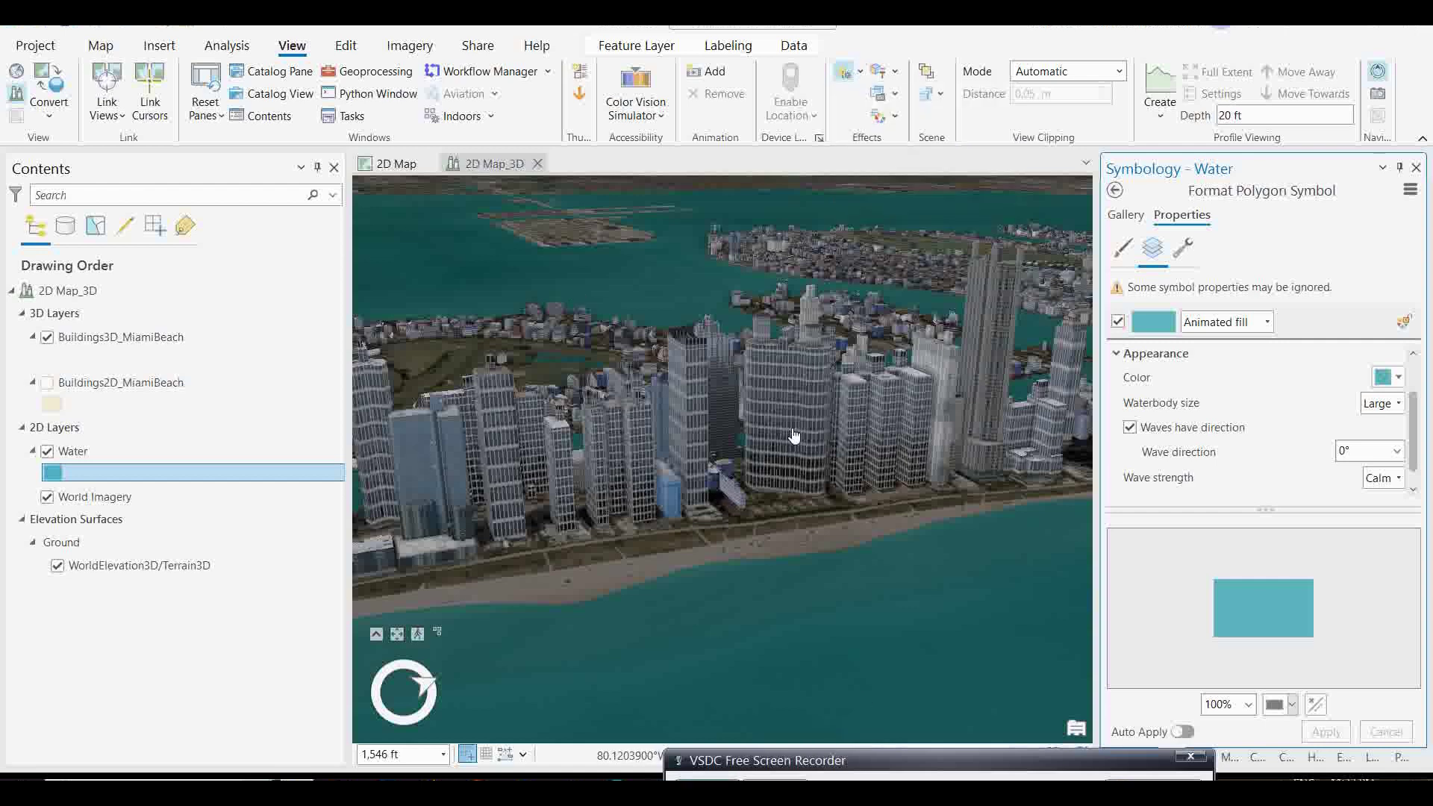
- Bring the scene slightly closer to the beachfront buildings and save the project
scroll(806, 439, "down", 2)
scroll(806, 438, "up", 2)
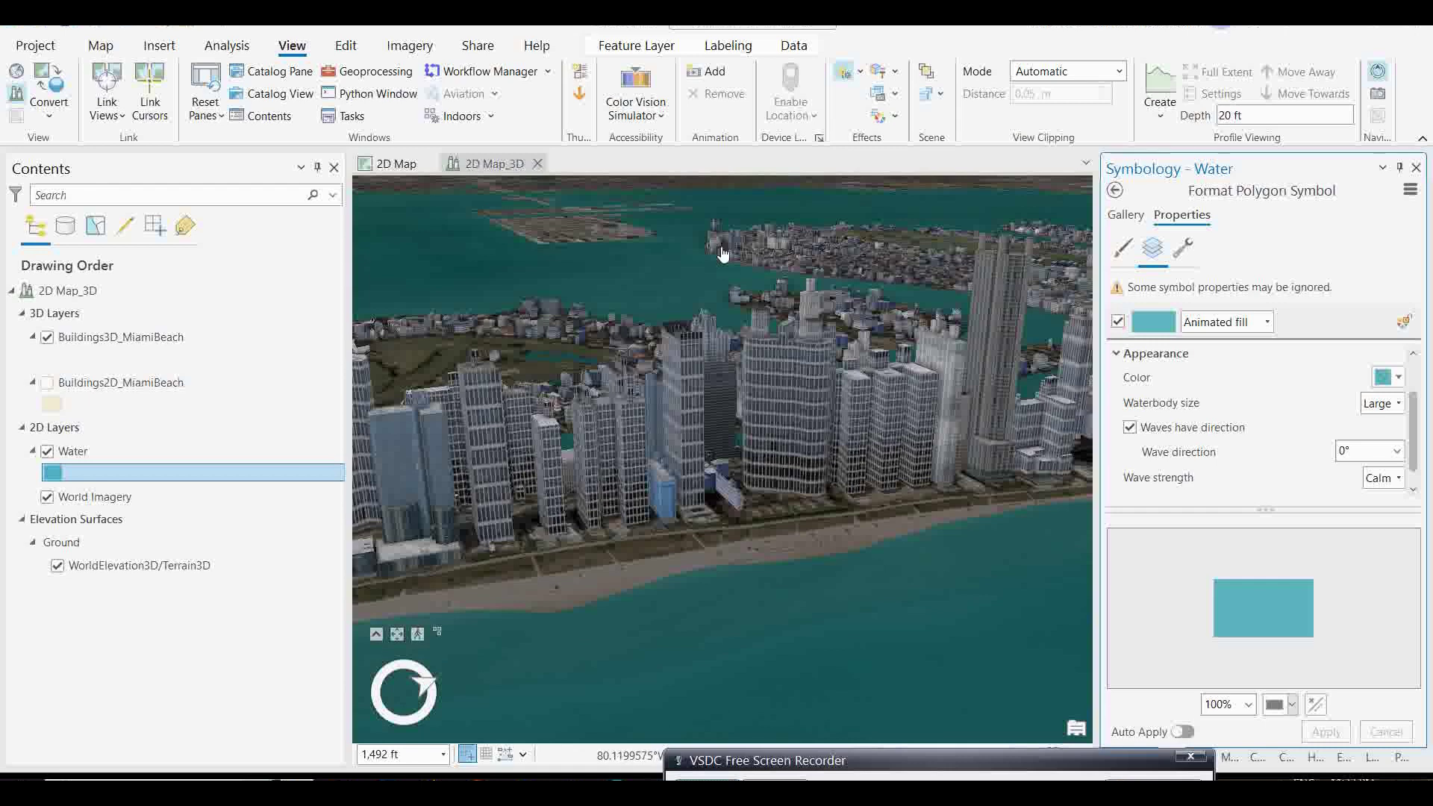
left_click(74, 21)
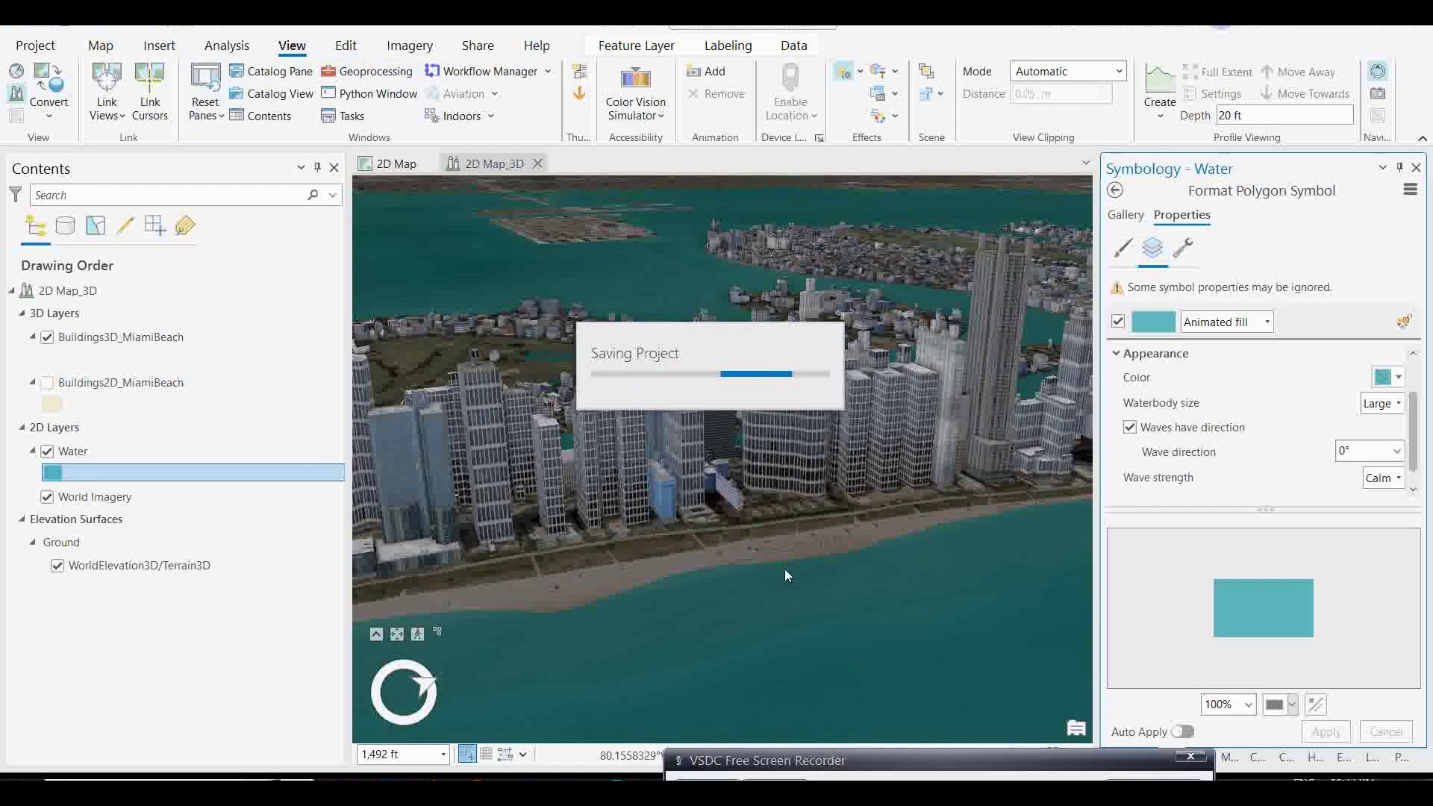
mouse_move(861, 757)
left_mouse_down()
mouse_move(879, 757)
mouse_move(851, 761)
left_mouse_up()
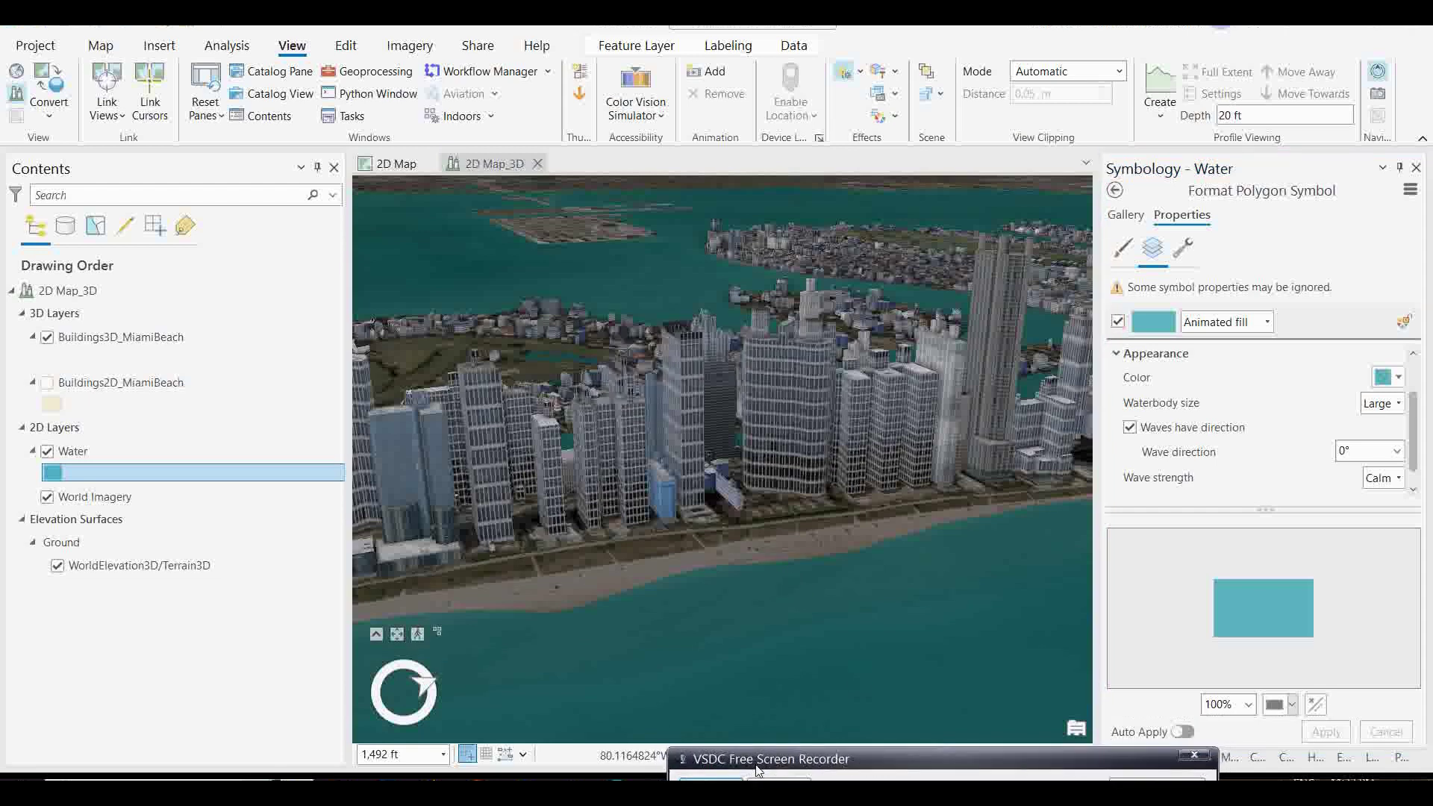